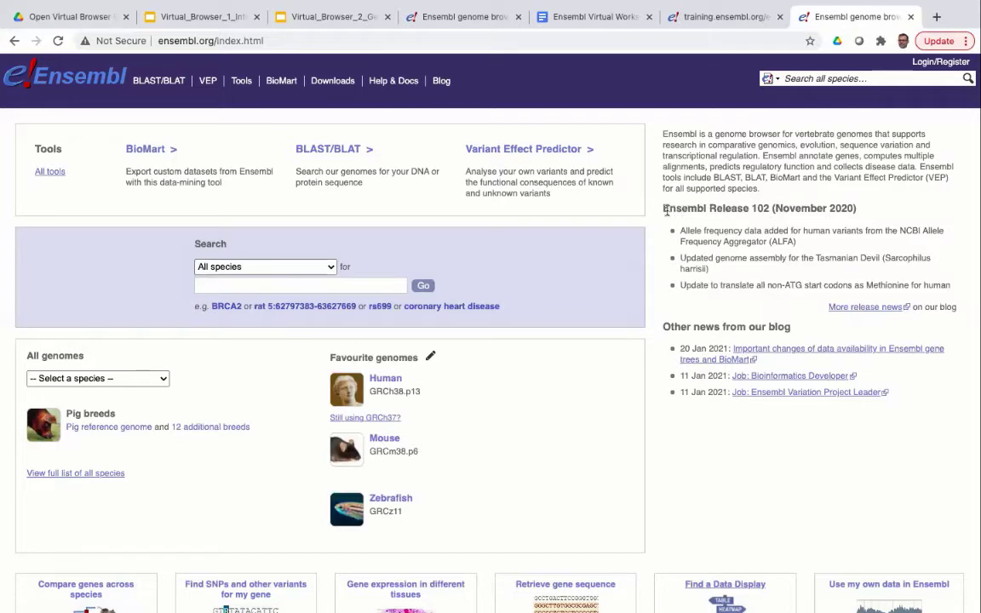
Step: Open the Ensembl 97: Jul 2019 archive site from the list of archives available for the home page
left_click_drag(664, 209, 771, 209)
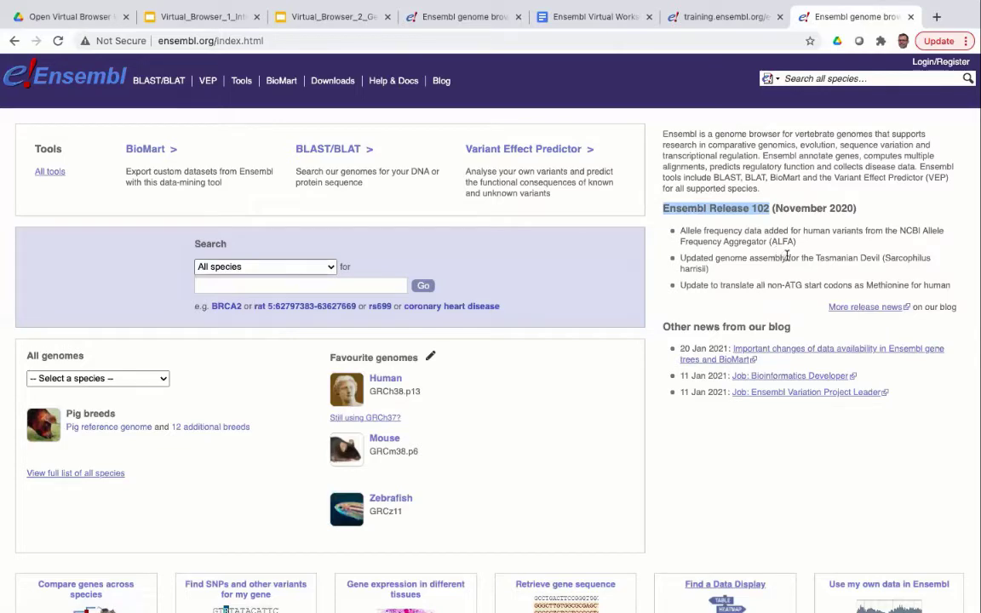
scroll(787, 256, "down", 2)
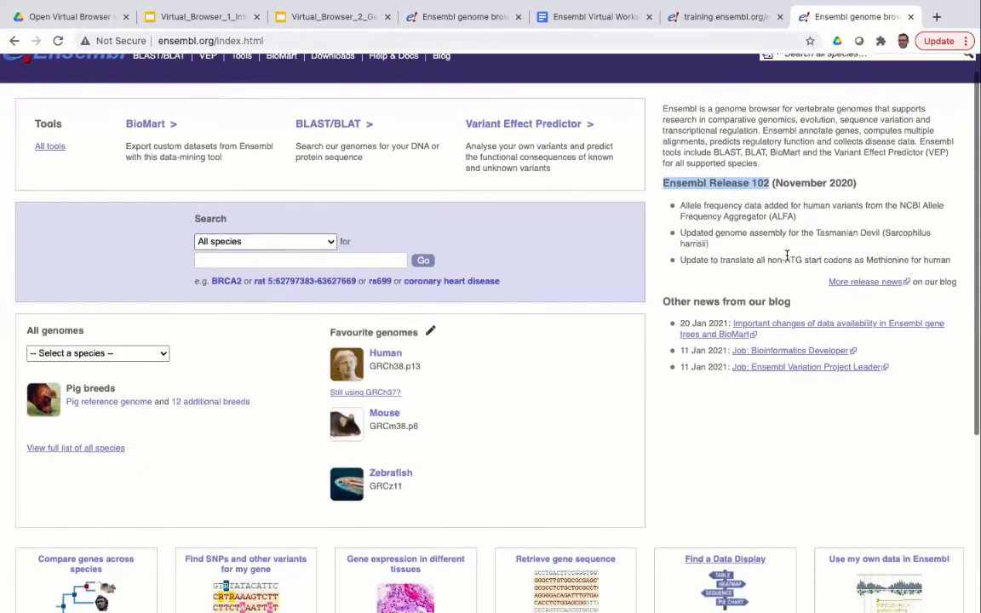
scroll(787, 258, "down", 1)
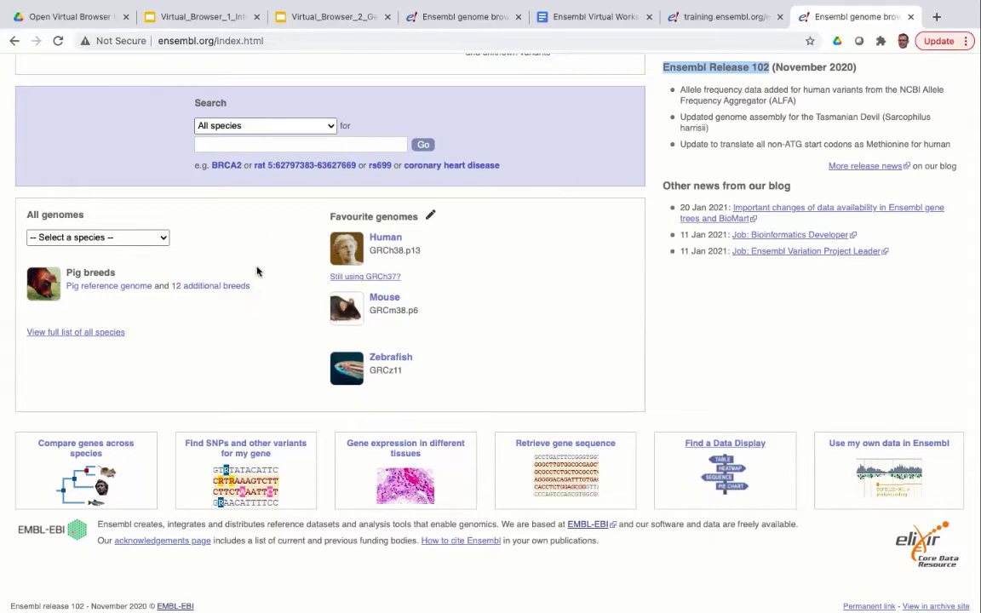
scroll(826, 320, "down", 1)
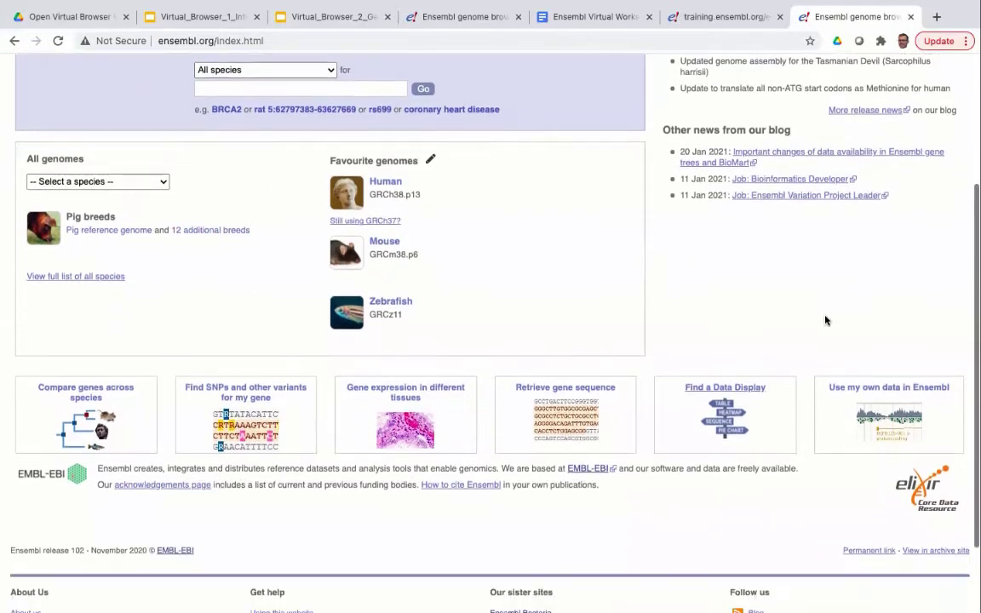
left_click(921, 555)
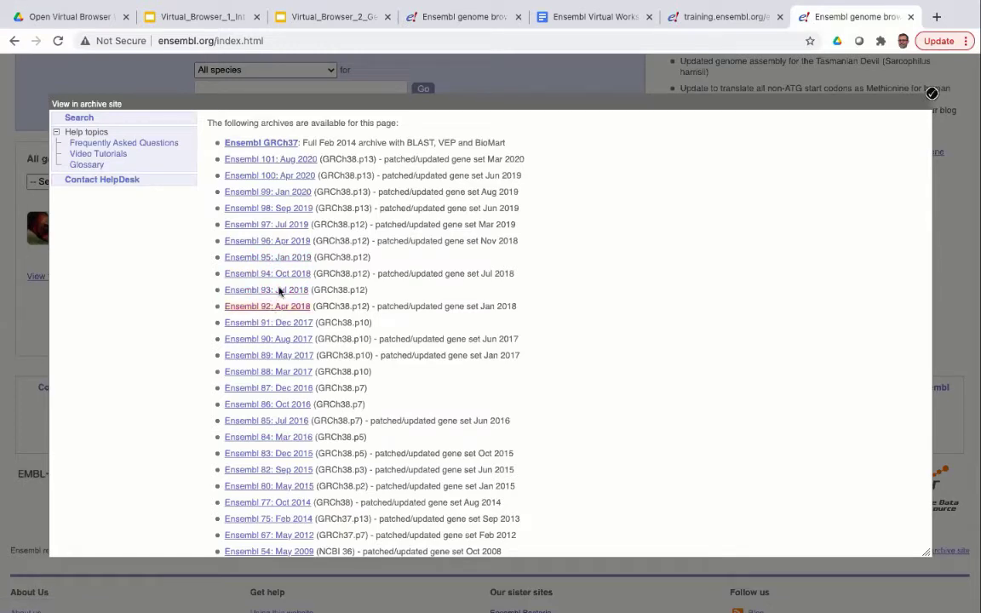
left_click(266, 226)
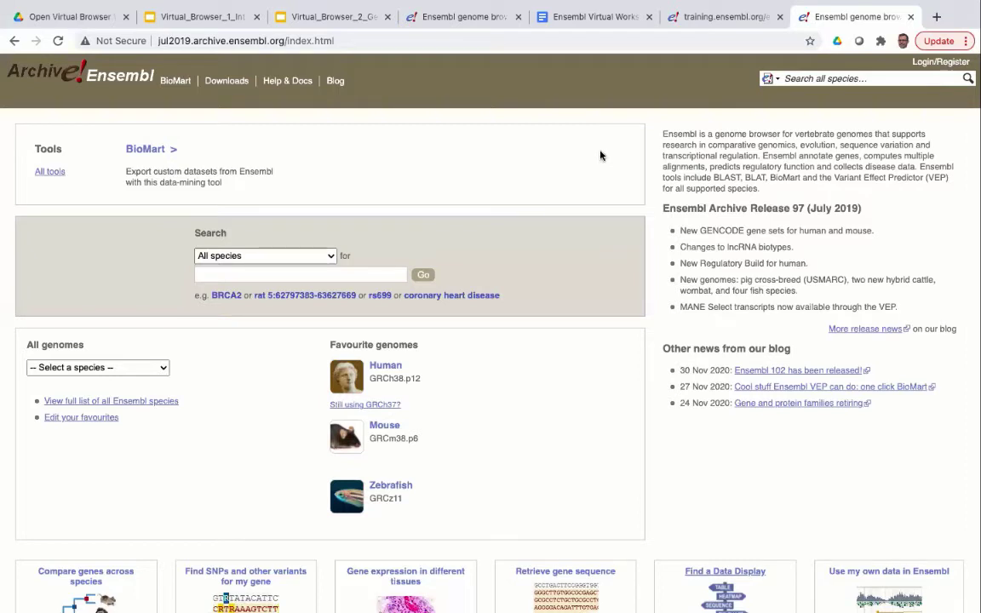
key("XF86AudioRaiseVolume")
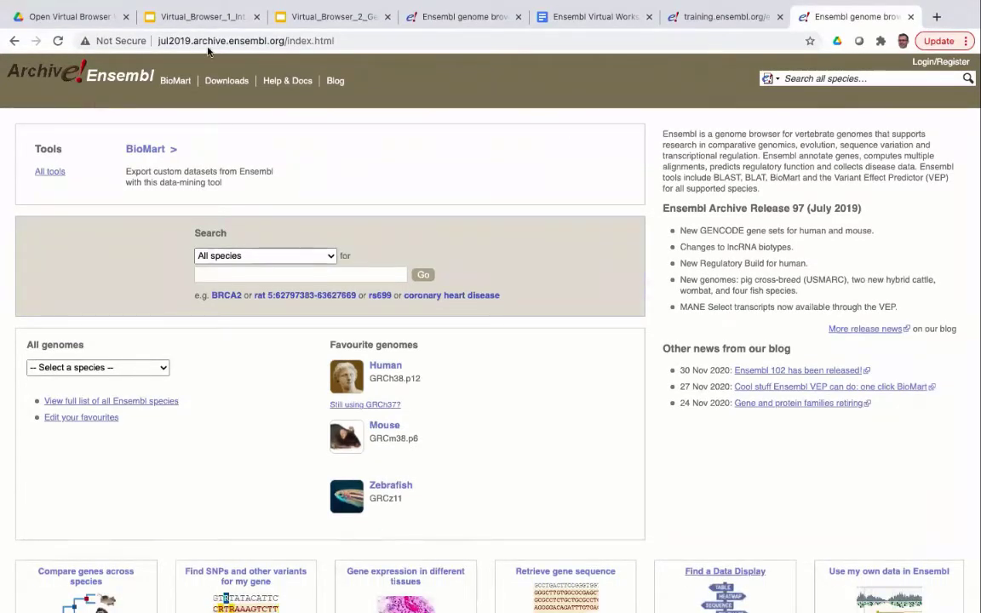
left_click_drag(156, 40, 224, 40)
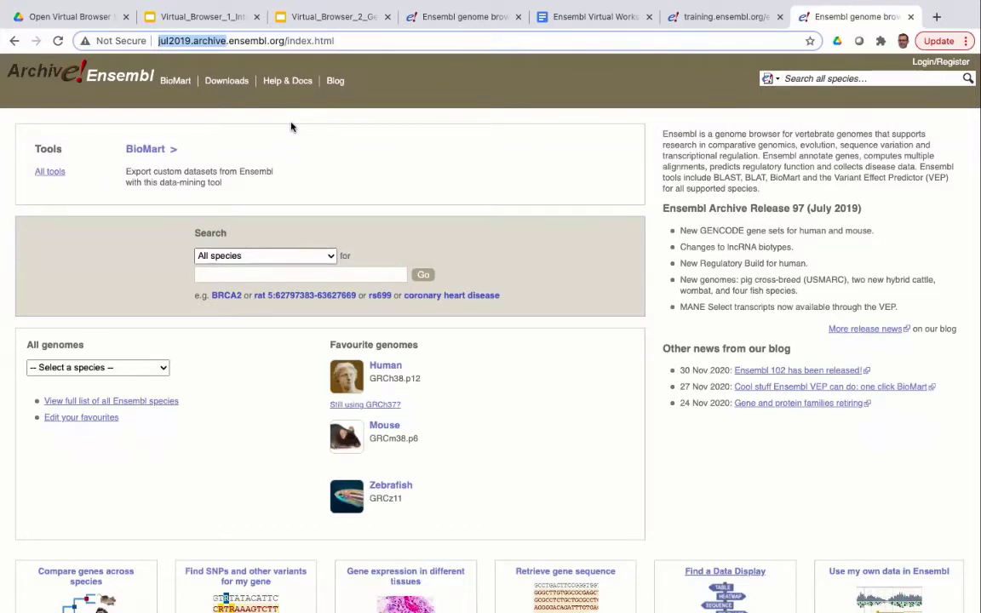
type("www")
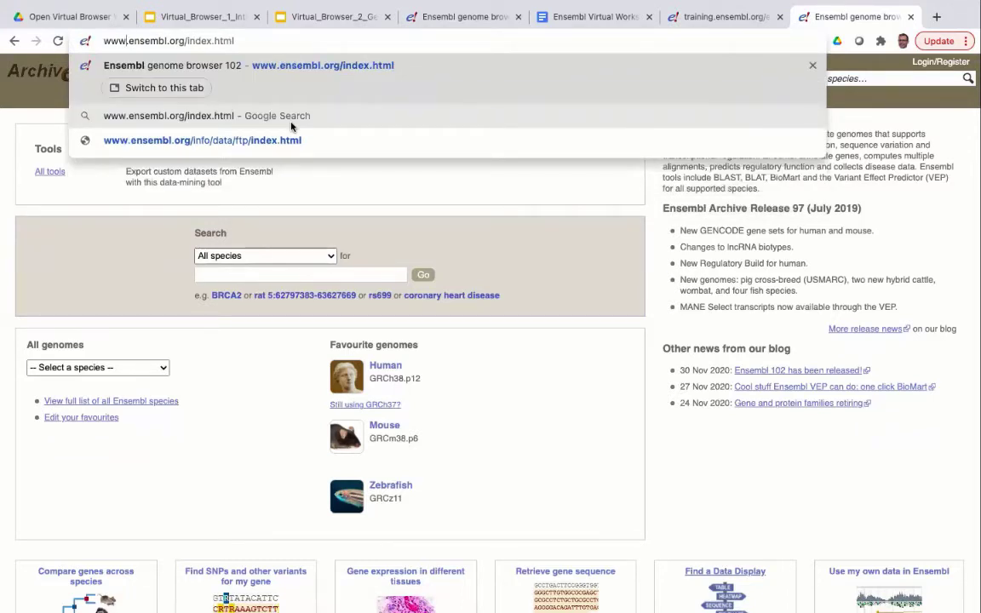
key("Return")
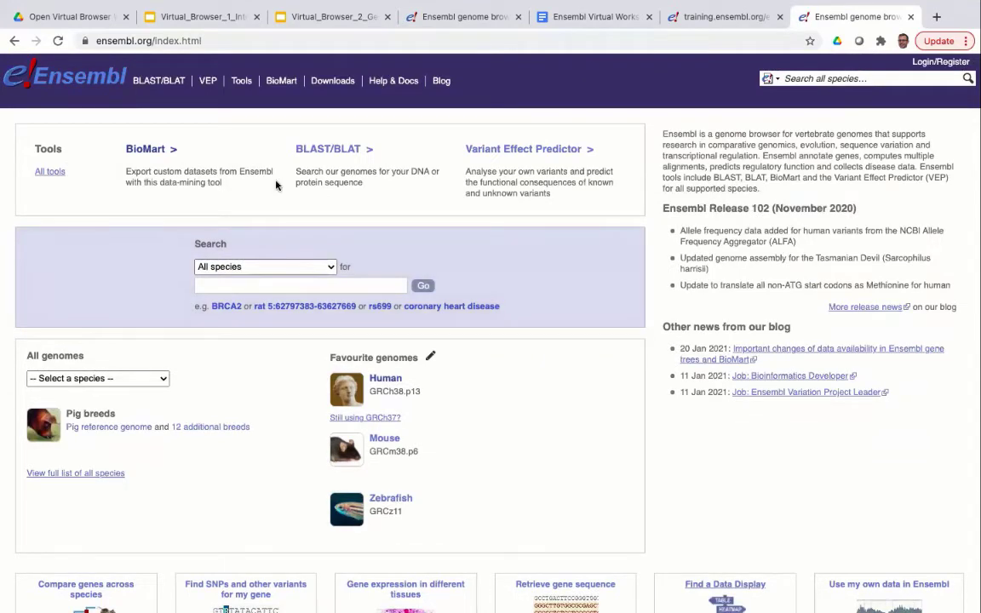
Step: Check the All genomes species choices and open the full list of all species
scroll(135, 223, "down", 2)
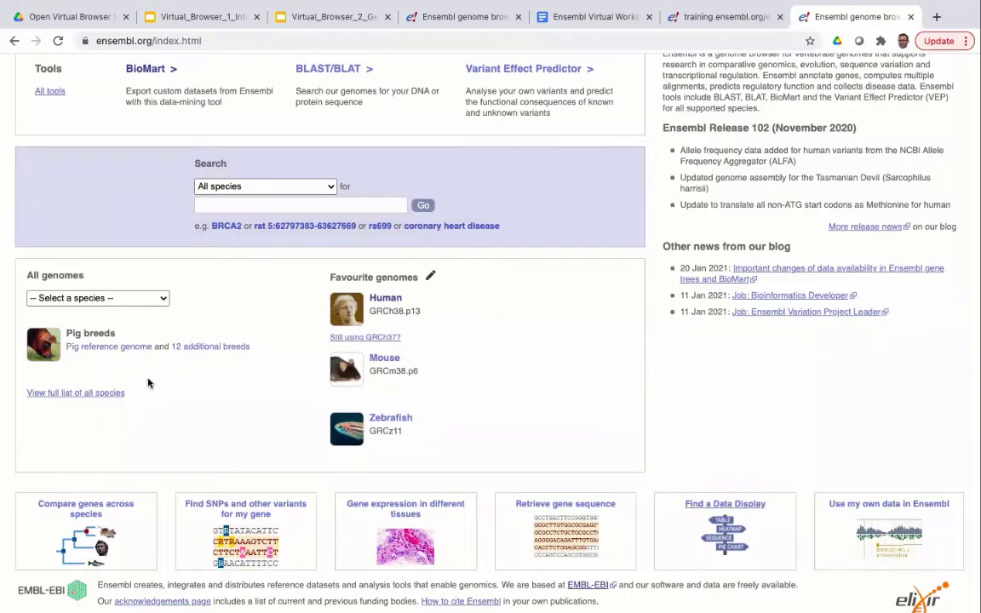
left_click(128, 300)
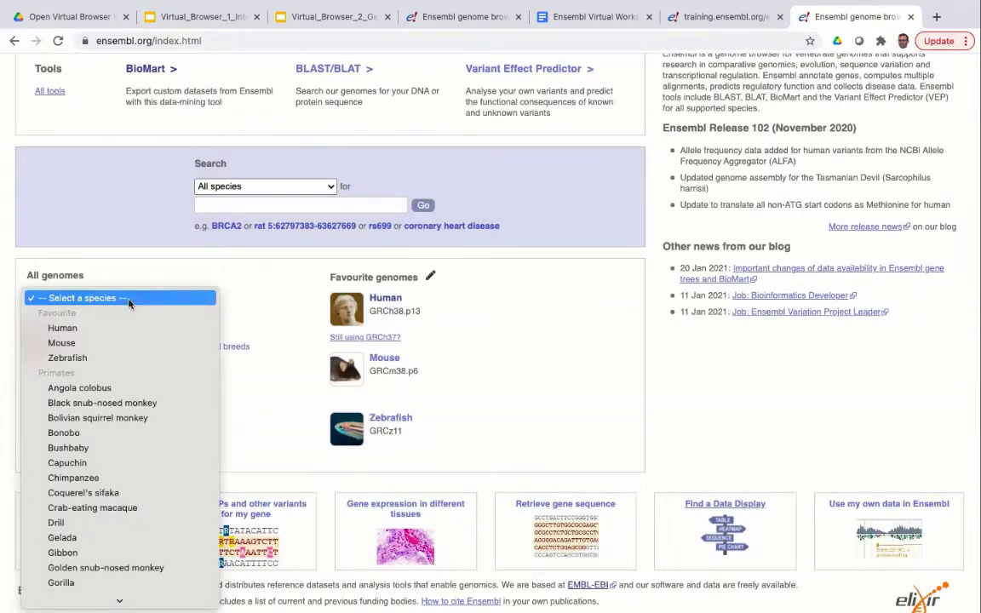
left_click(128, 300)
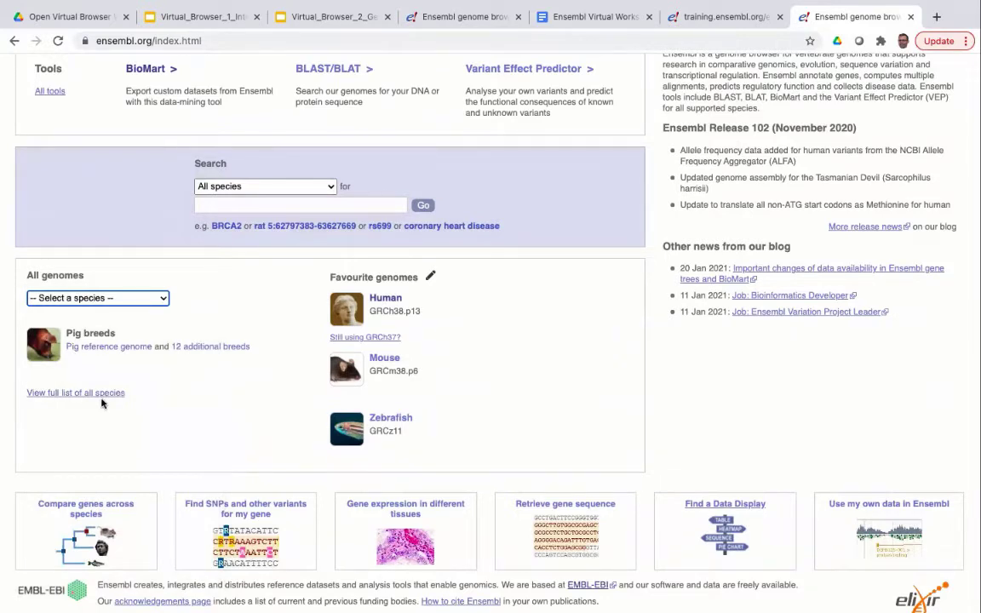
left_click(96, 393)
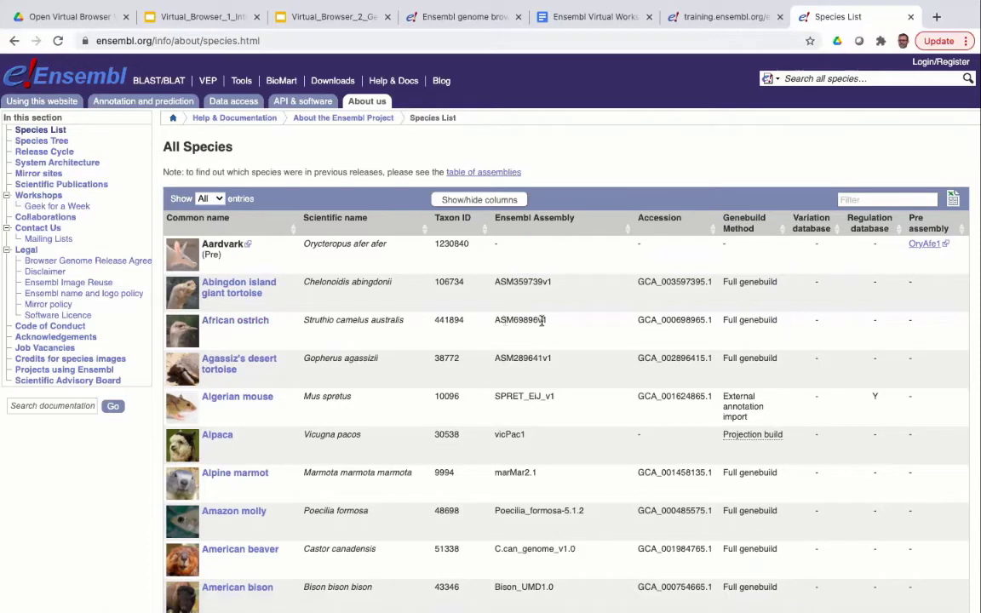
Step: Filter the All Species table by "homo" and open the Human species page
left_click_drag(637, 320, 715, 321)
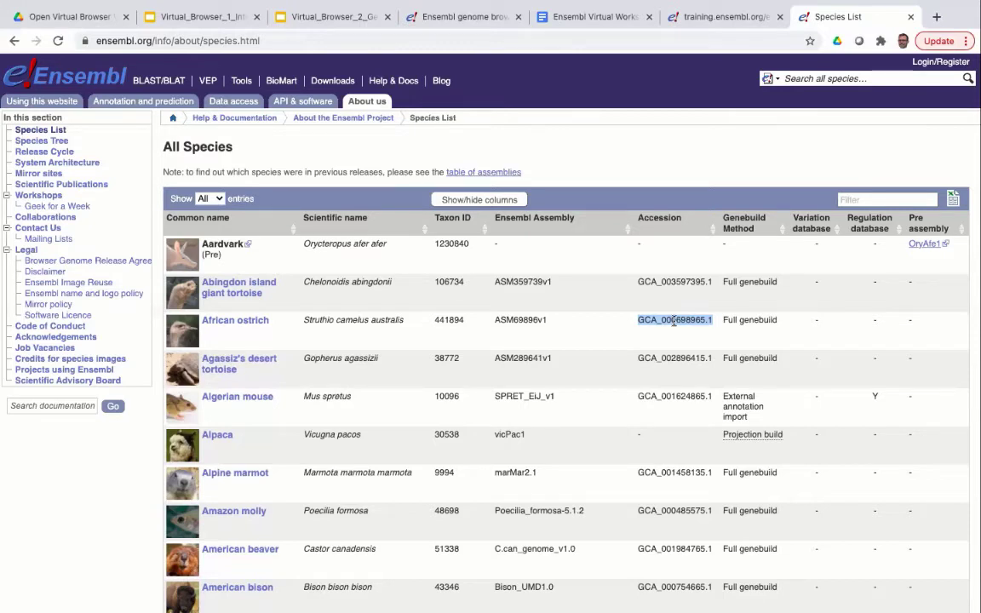
left_click(373, 296)
left_click(856, 200)
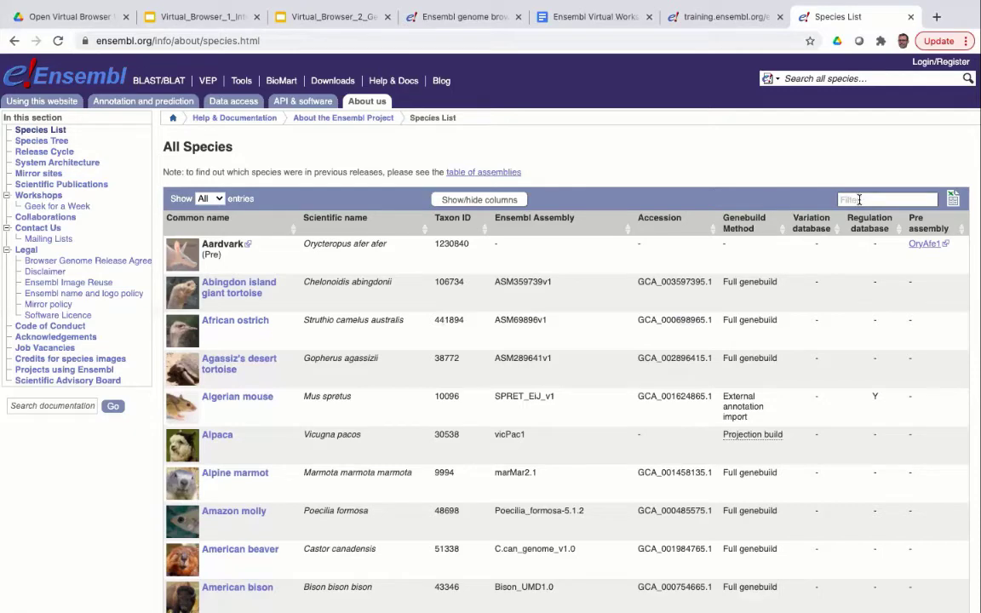
left_click(862, 200)
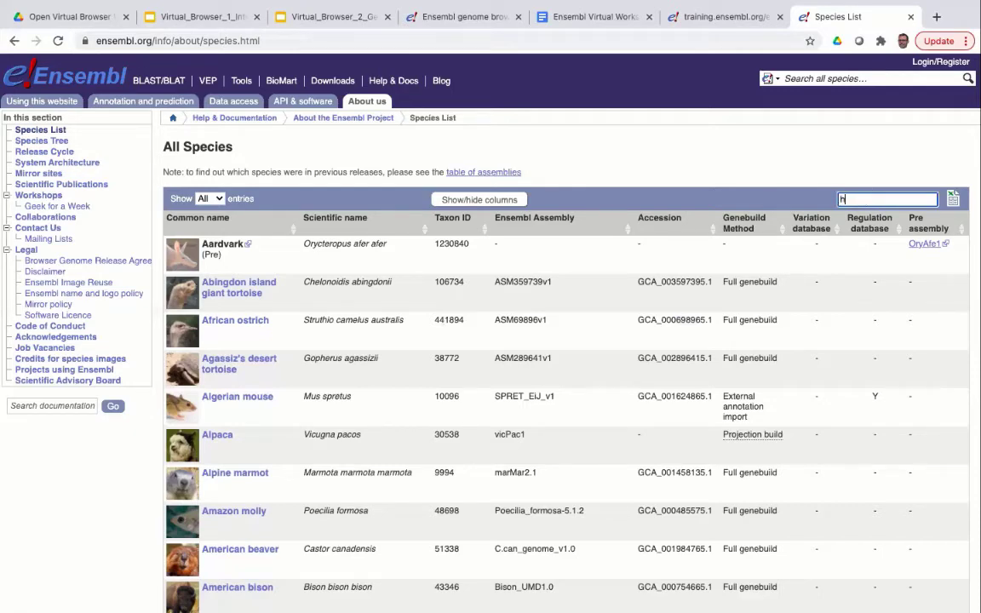
type("homo")
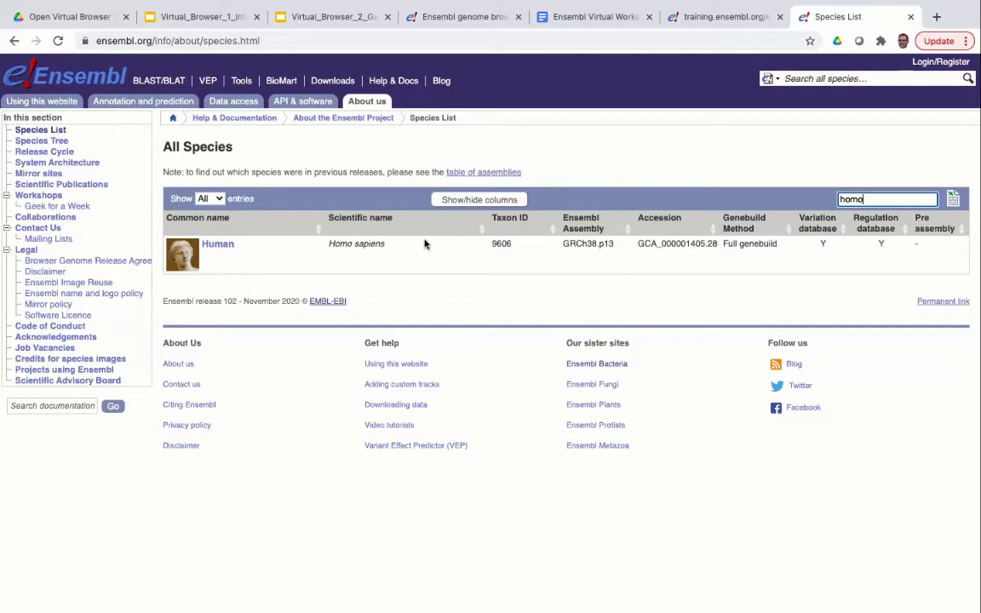
left_click(218, 244)
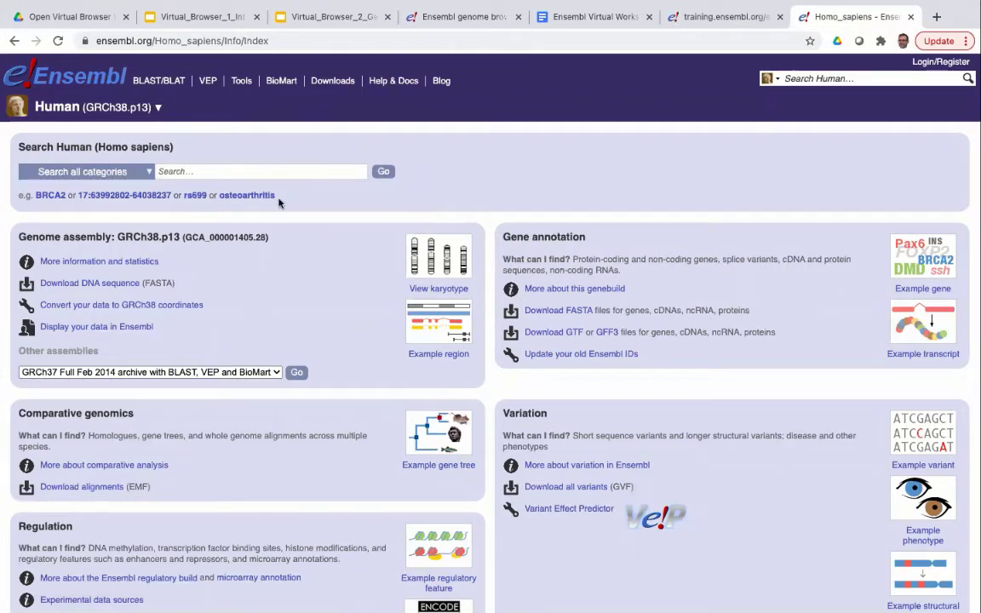
Step: Review the human genome page and its assembly name, and open the GRCh37 Full Feb 2014 archive from the other assemblies
scroll(280, 201, "down", 2)
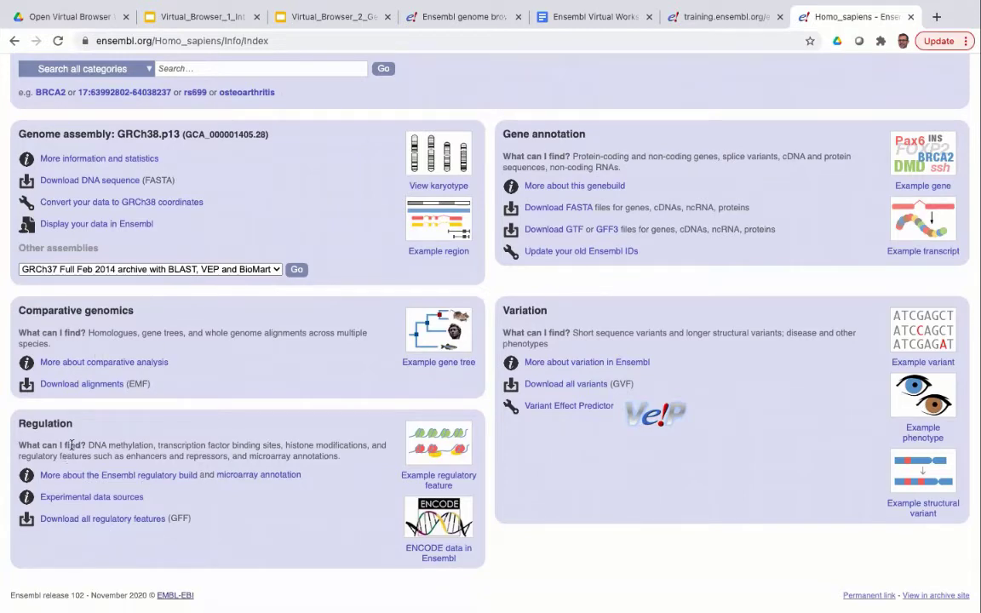
scroll(72, 444, "up", 1)
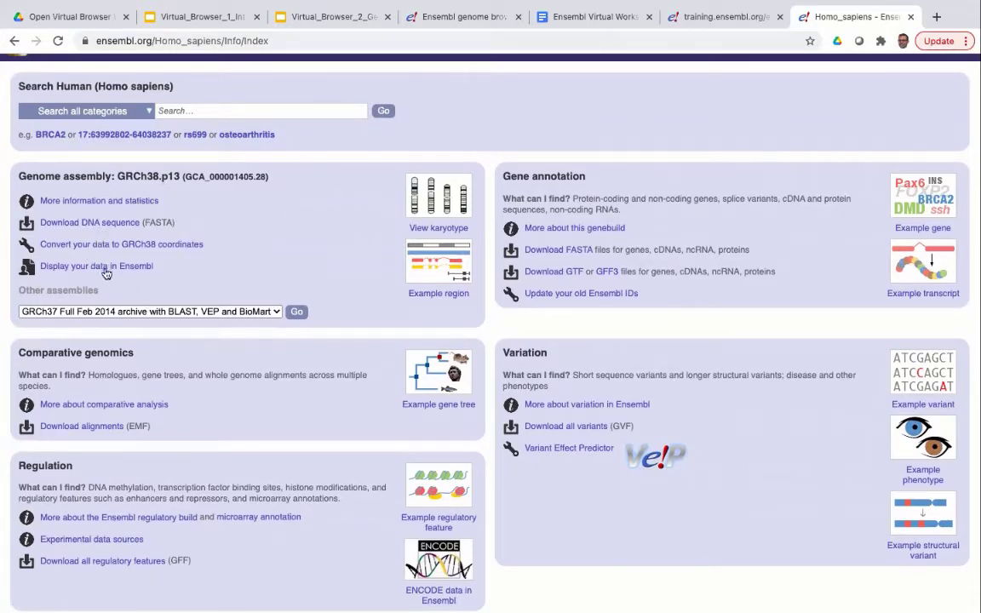
left_click_drag(120, 172, 275, 184)
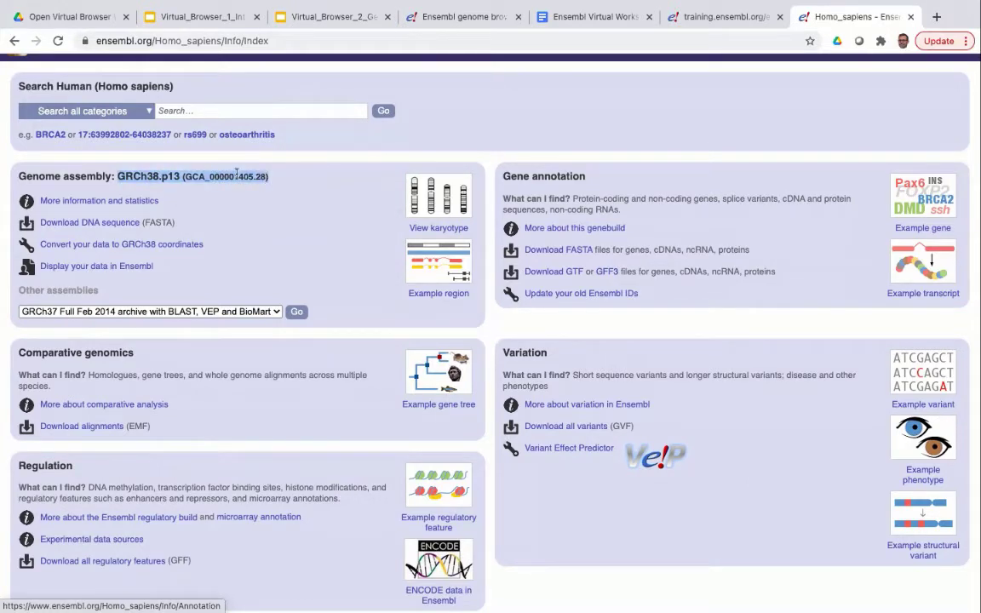
left_click(280, 180)
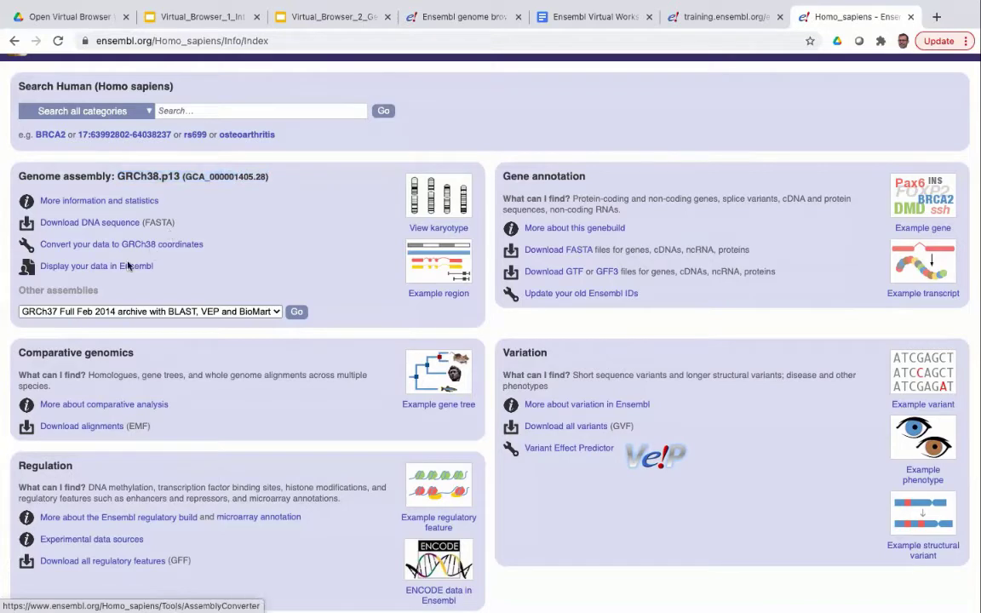
left_click(89, 312)
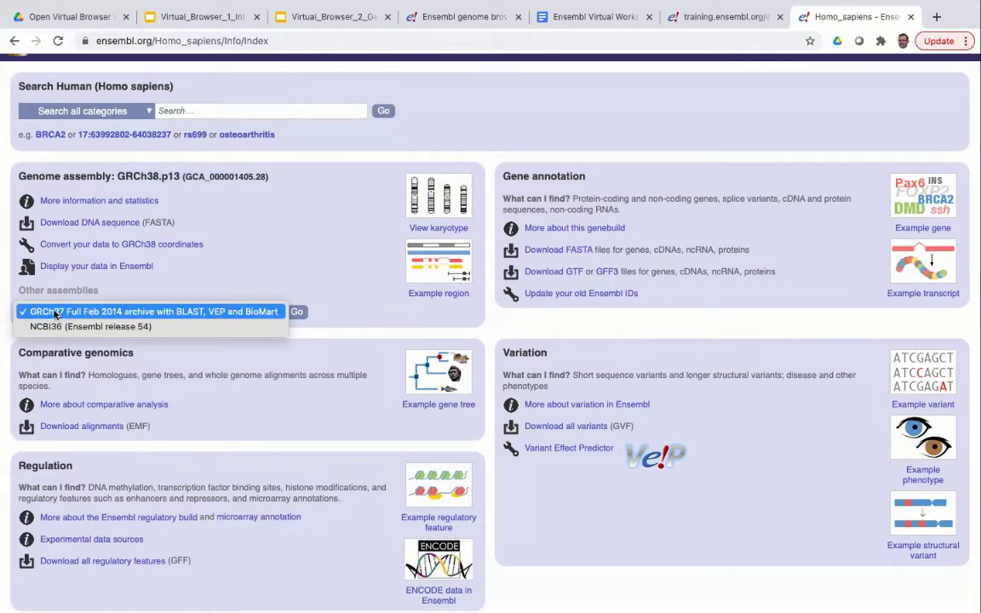
left_click(54, 314)
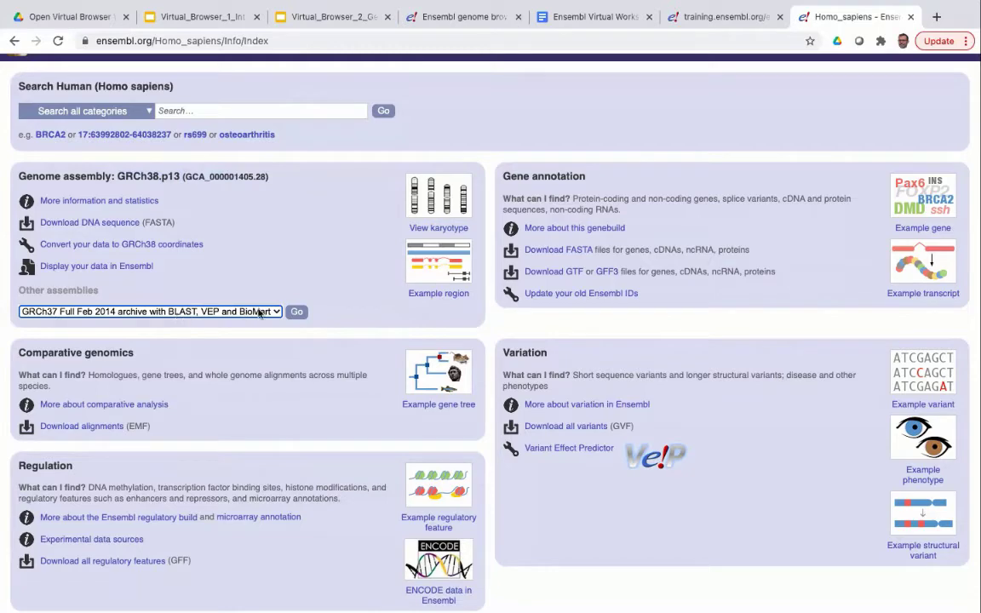
left_click(295, 311)
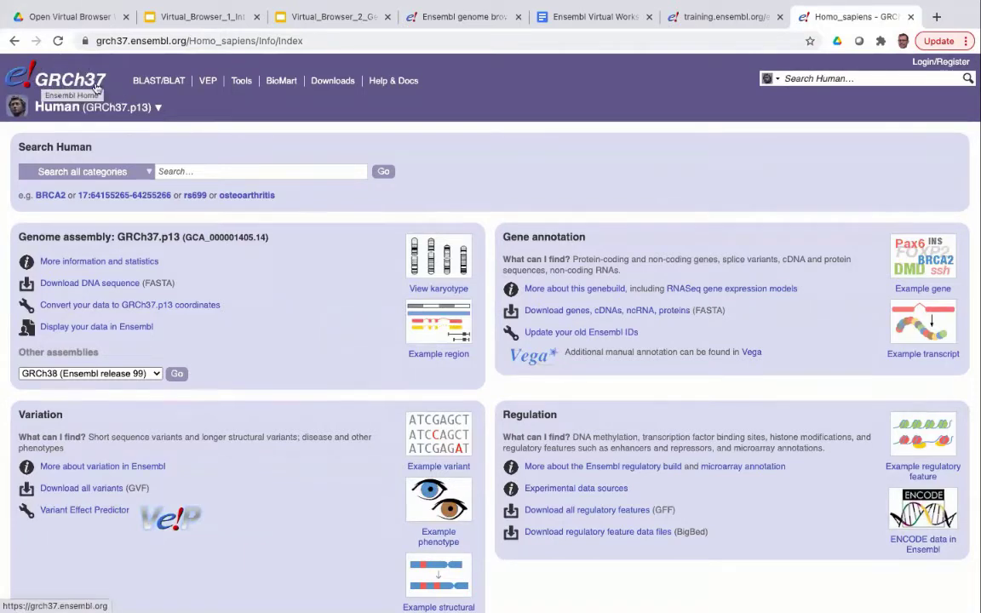
left_click_drag(94, 40, 125, 40)
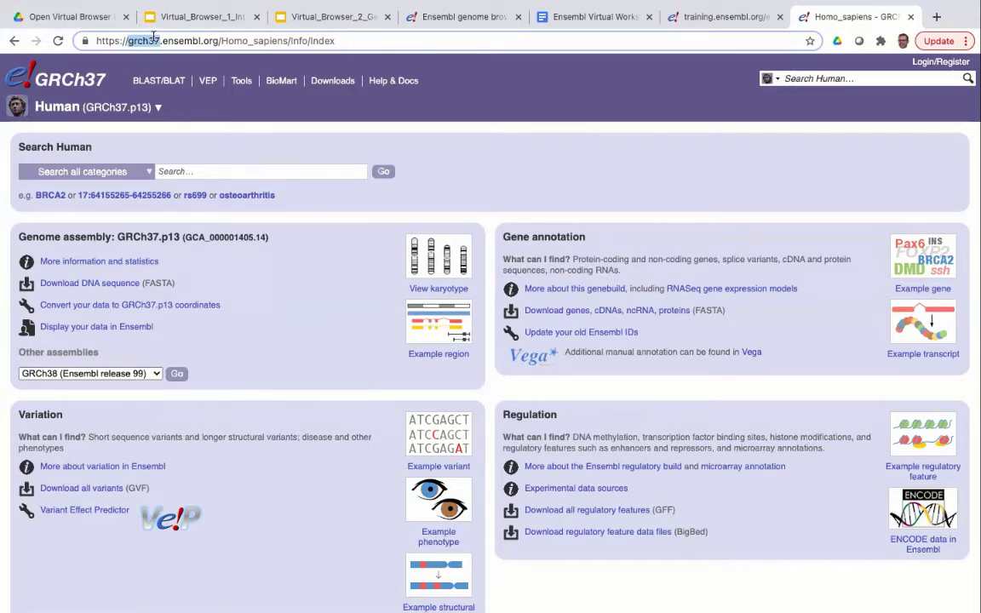
type("www")
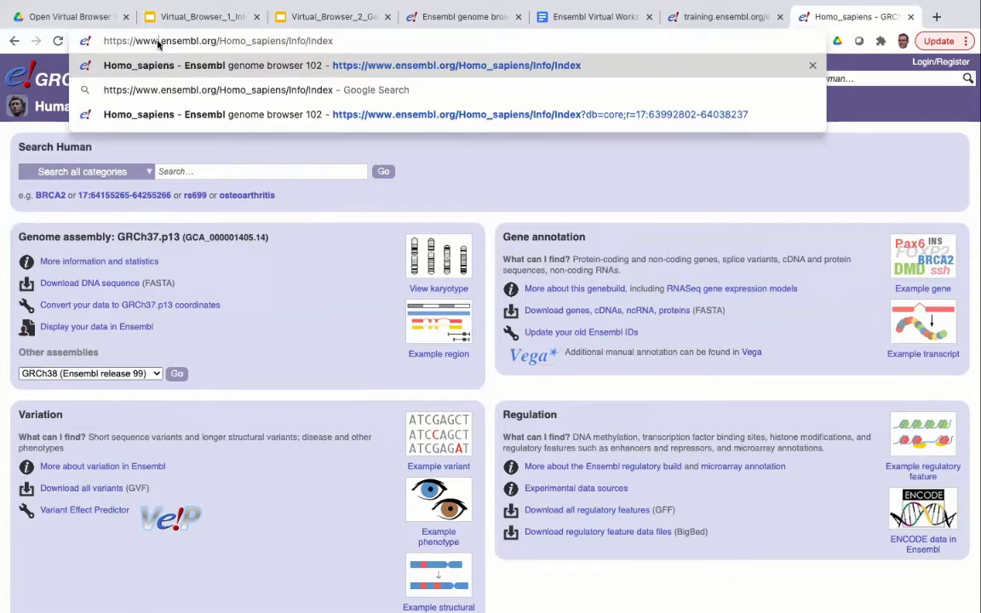
key("Return")
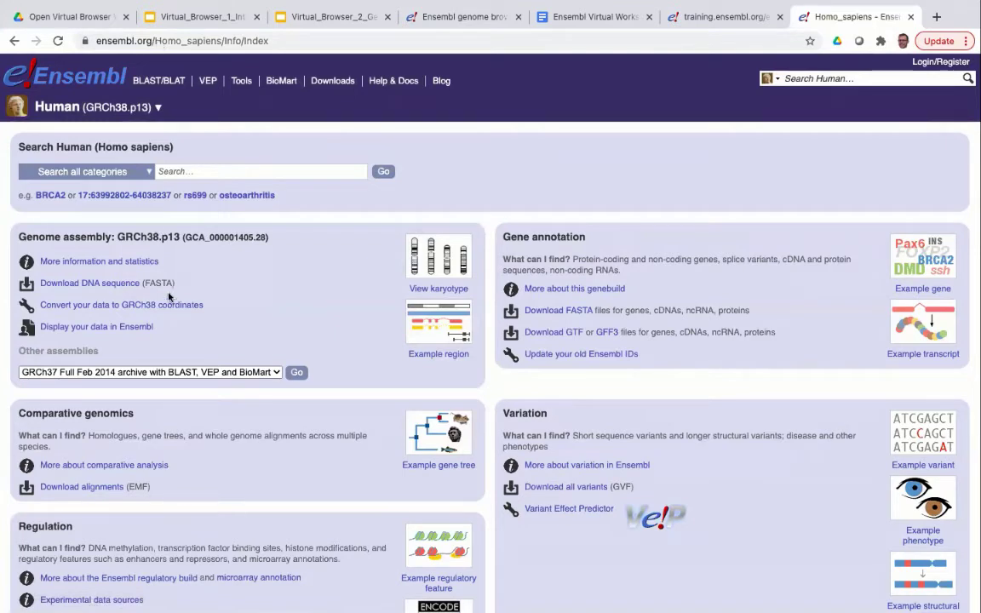
Step: Open the human assembly's information and statistics page and examine its summary, gene counts and annotation details
left_click(98, 262)
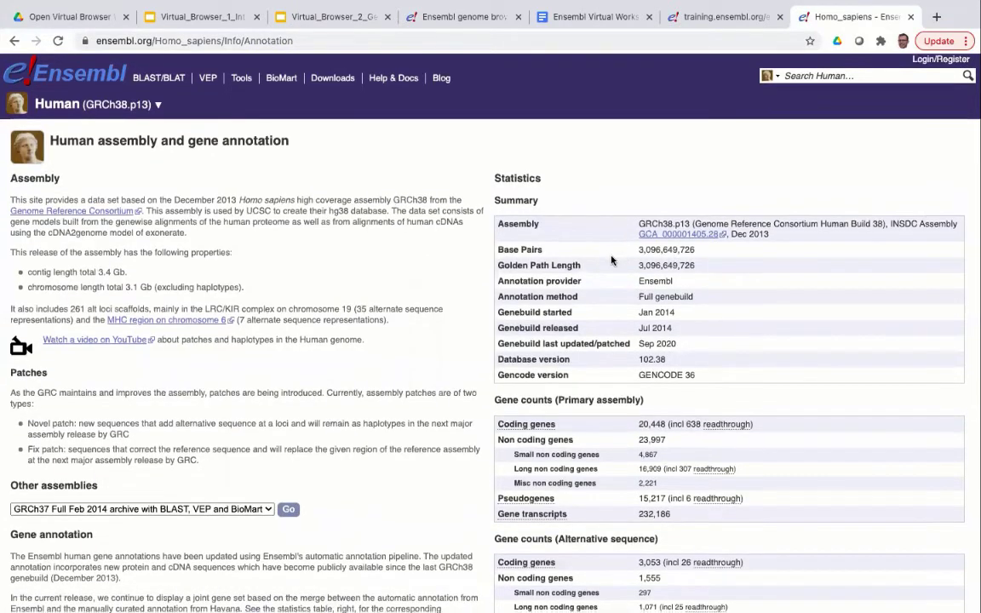
scroll(614, 252, "down", 1)
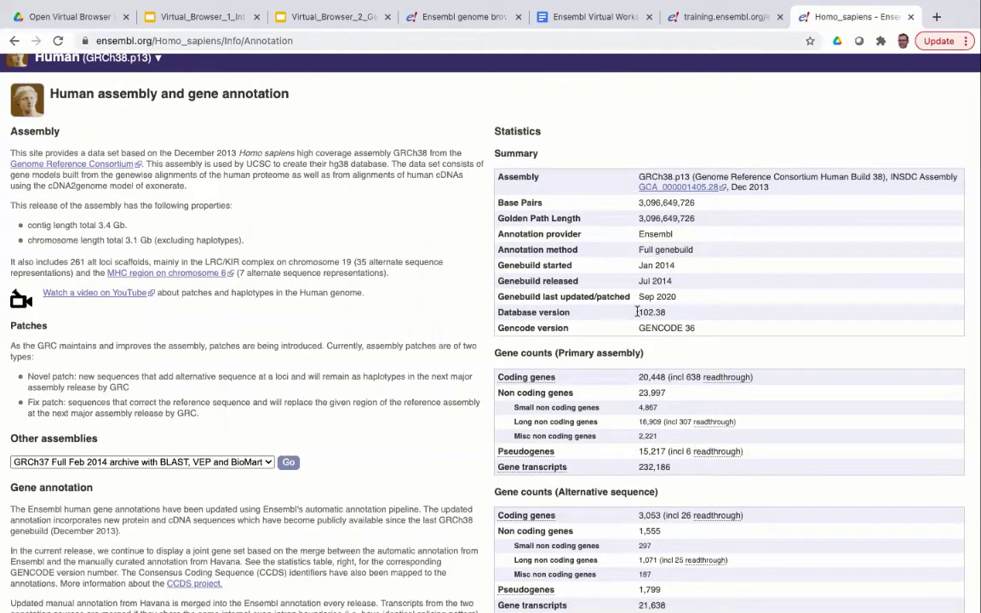
scroll(692, 264, "down", 1)
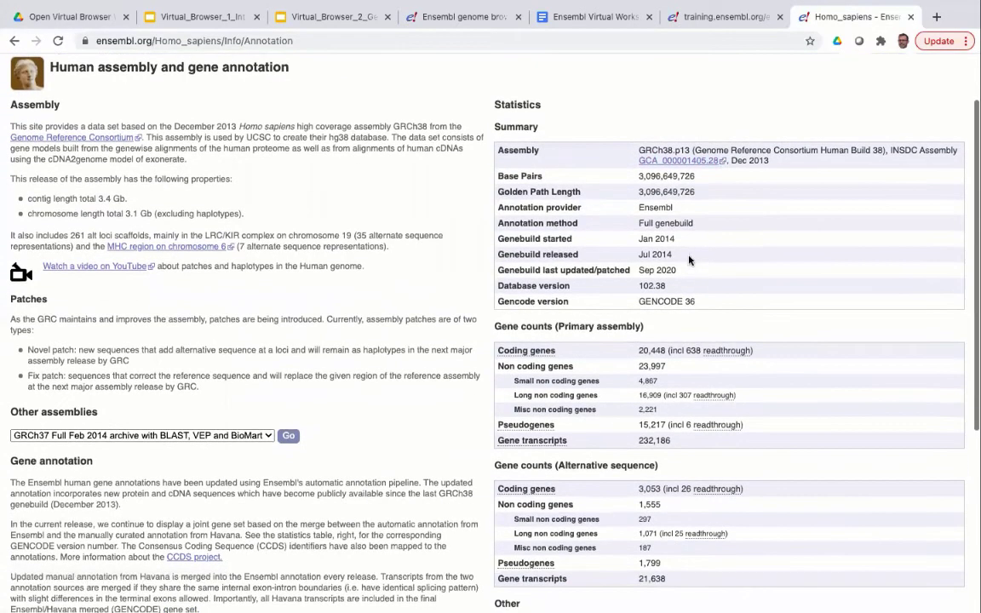
scroll(597, 238, "down", 1)
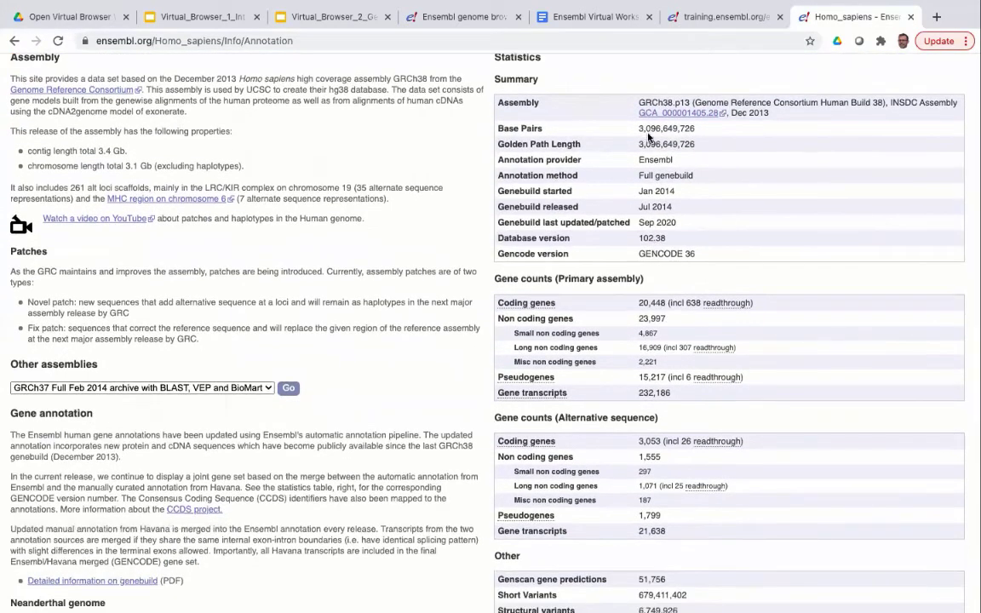
scroll(649, 136, "down", 2)
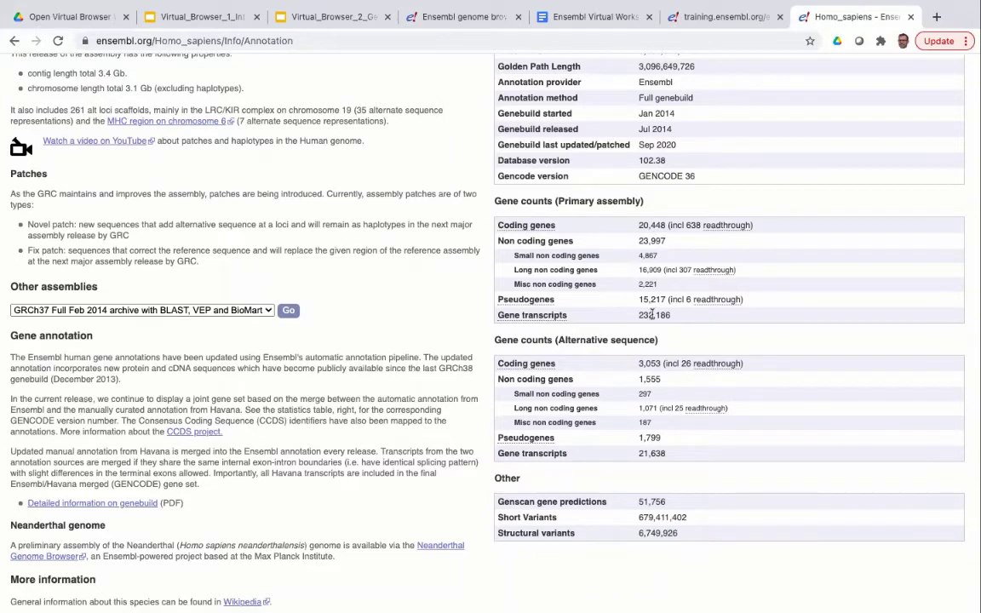
scroll(358, 365, "down", 3)
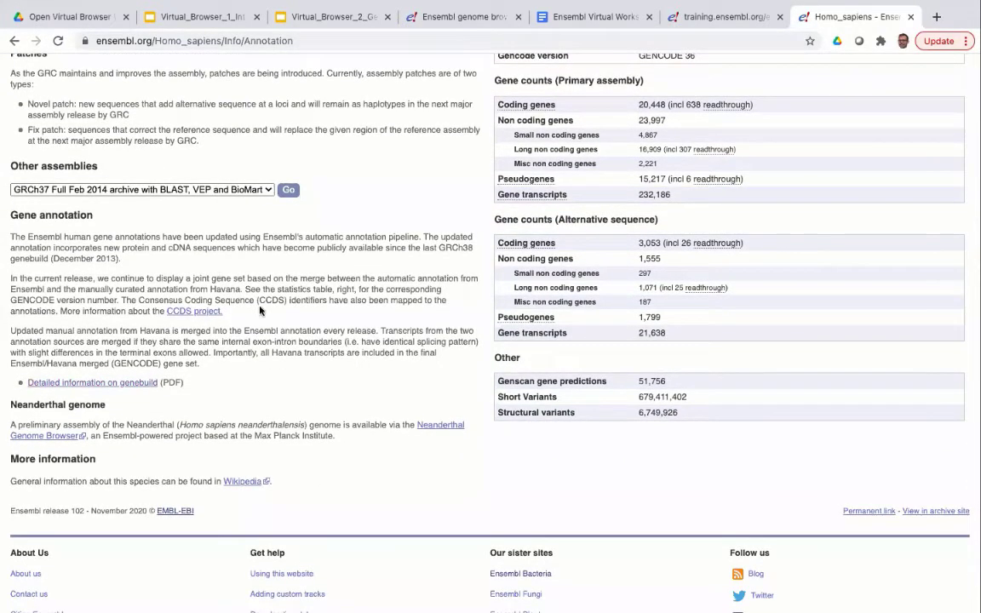
scroll(184, 333, "up", 5)
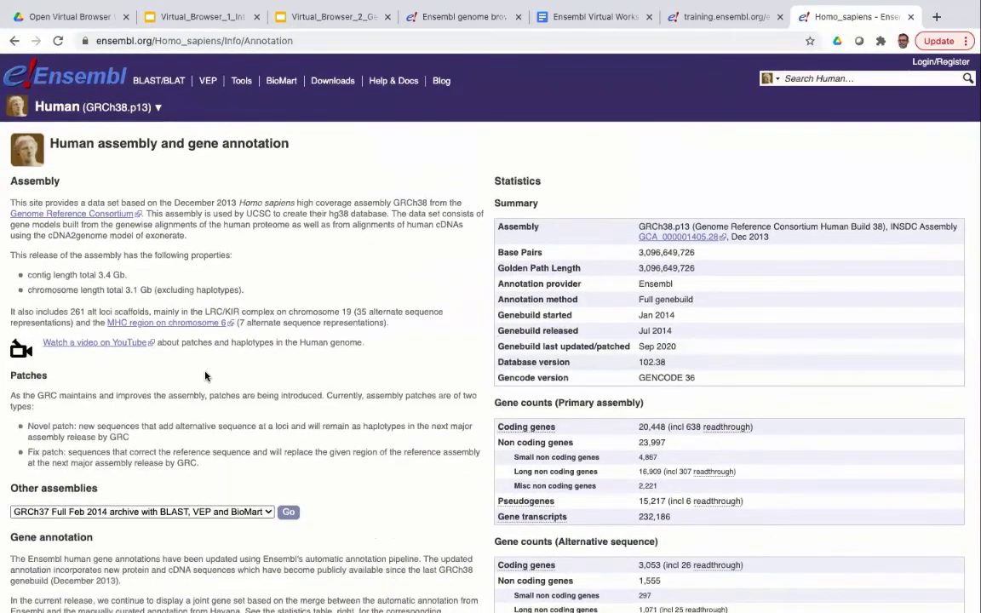
mouse_move(840, 30)
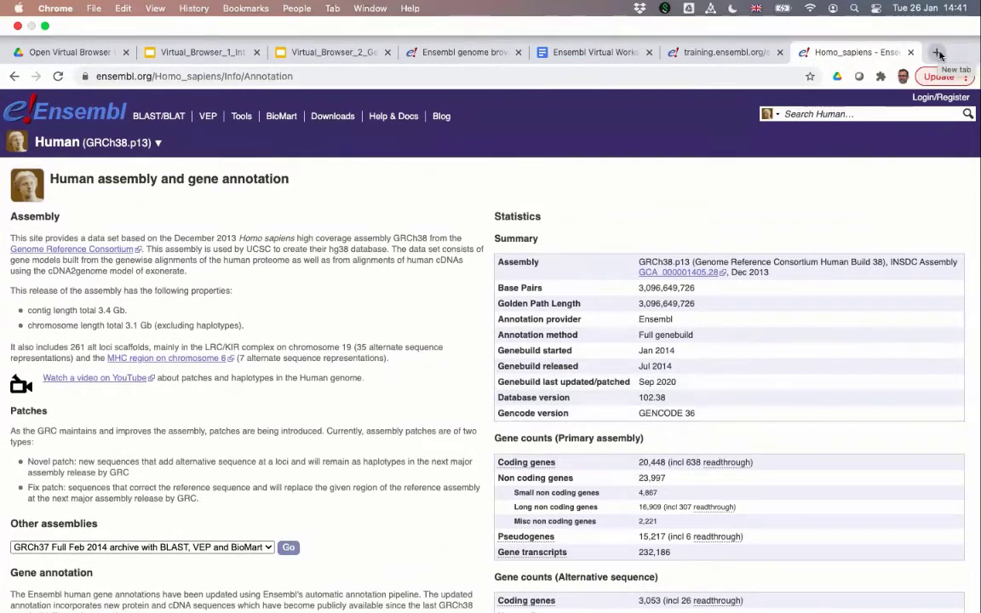
left_click(937, 53)
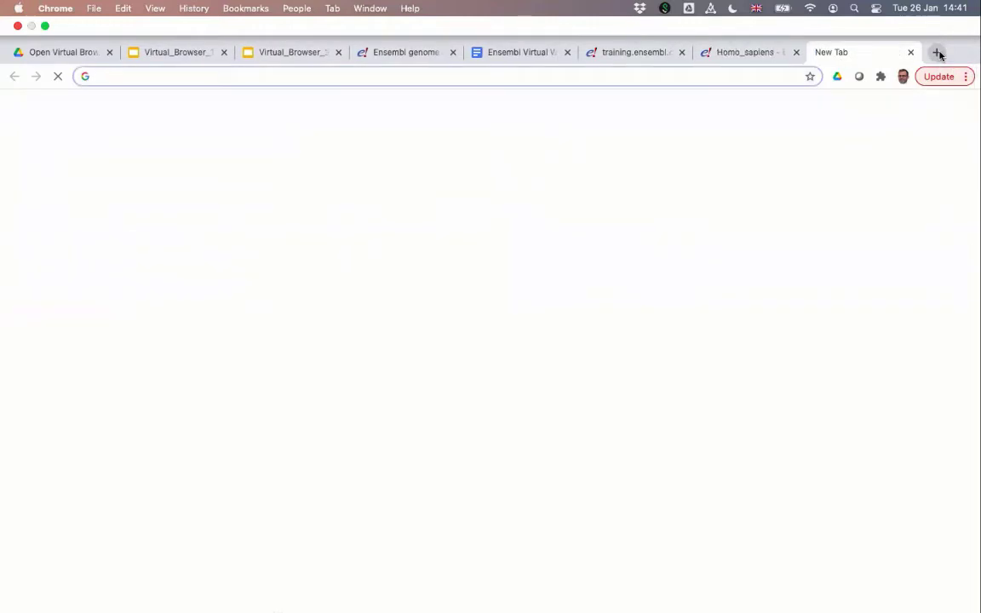
type("ww")
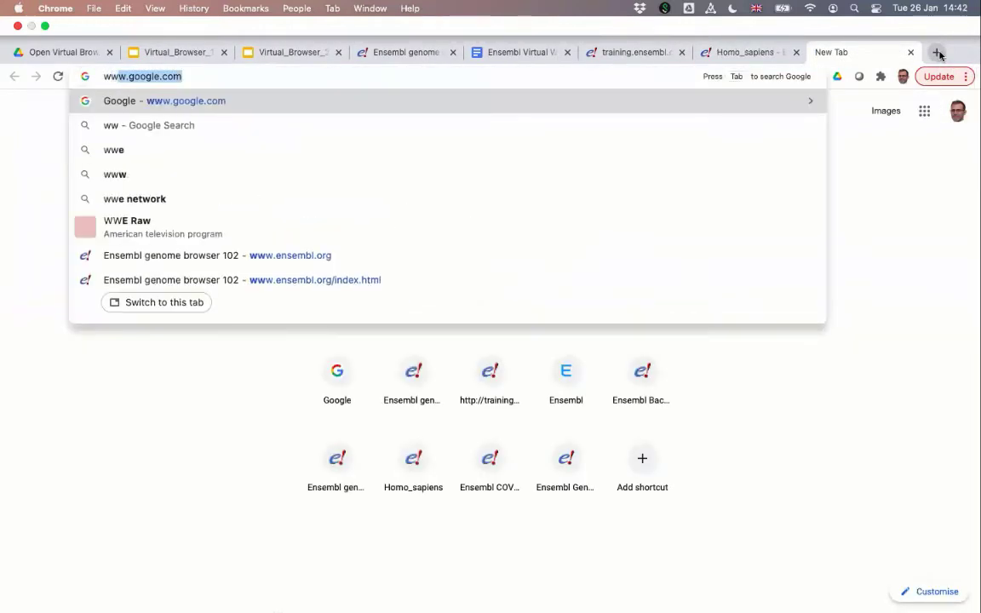
type("w.ensembl")
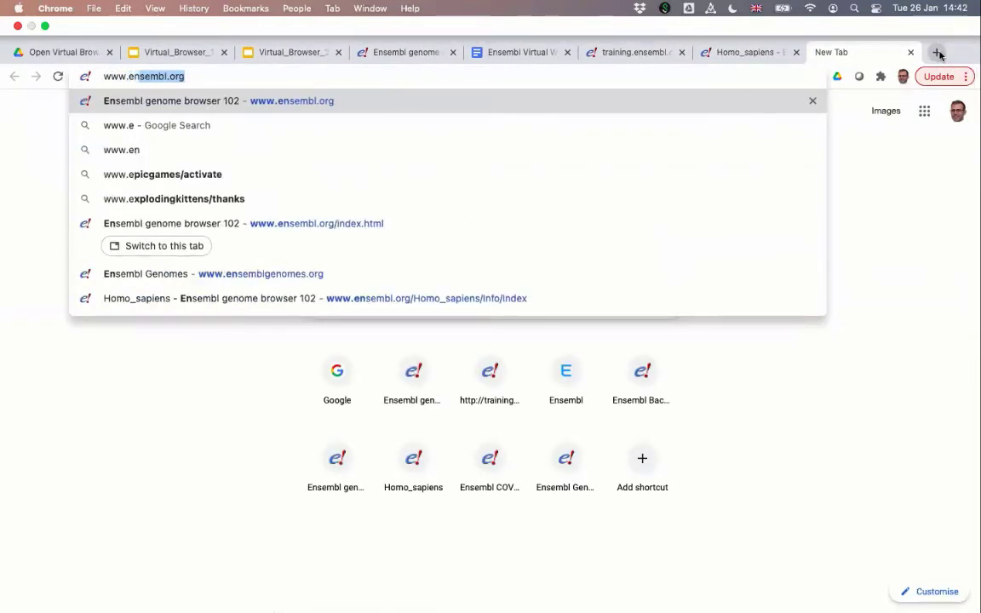
type("genomes.org")
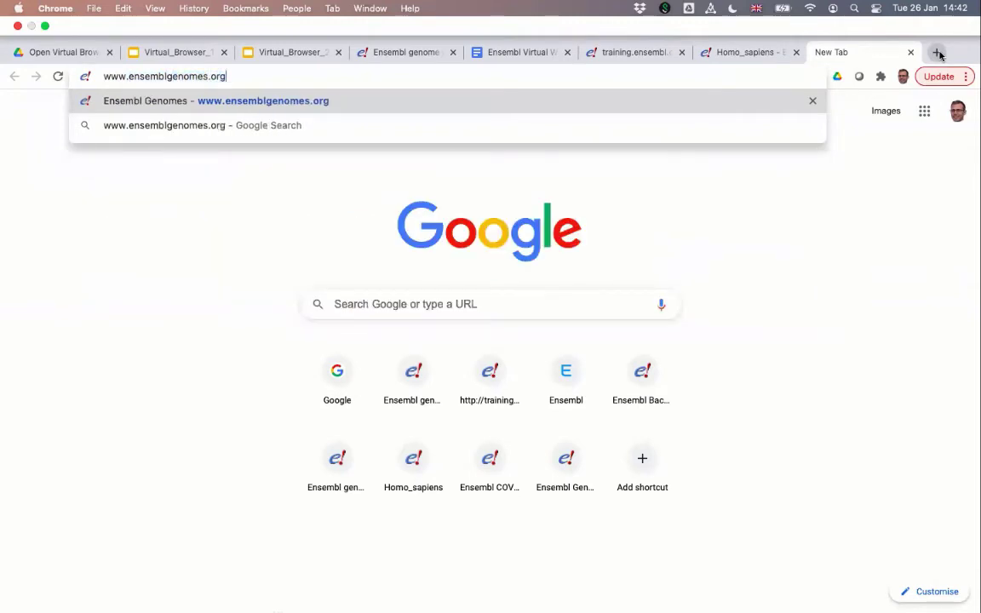
key("Return")
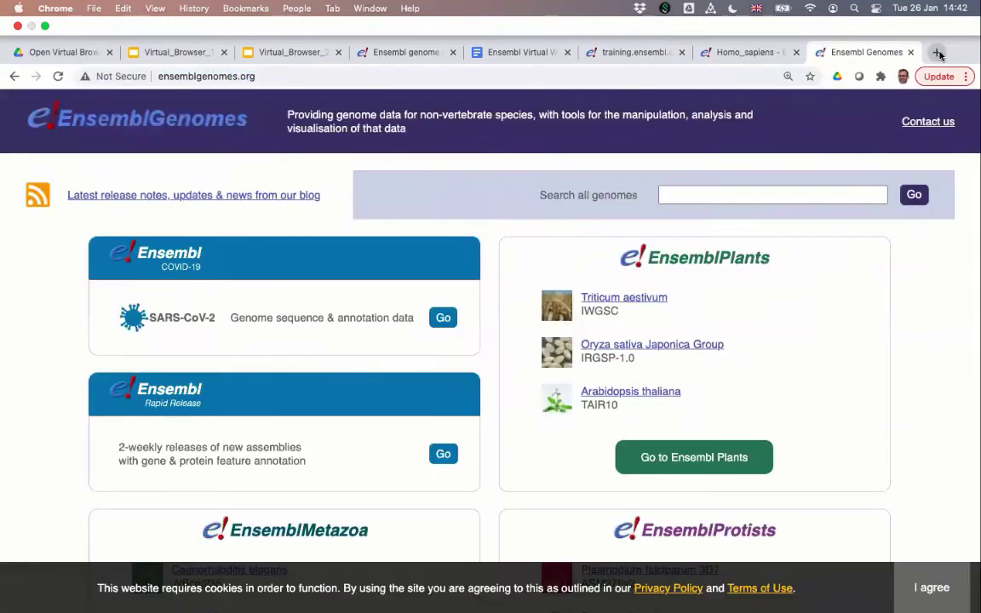
key("ctrl+super+f")
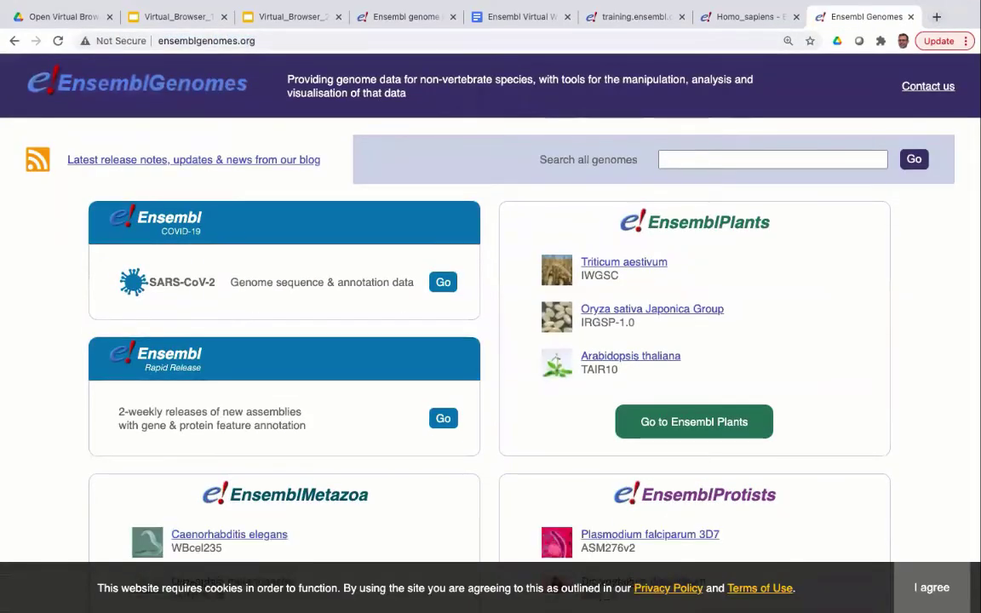
left_click(931, 590)
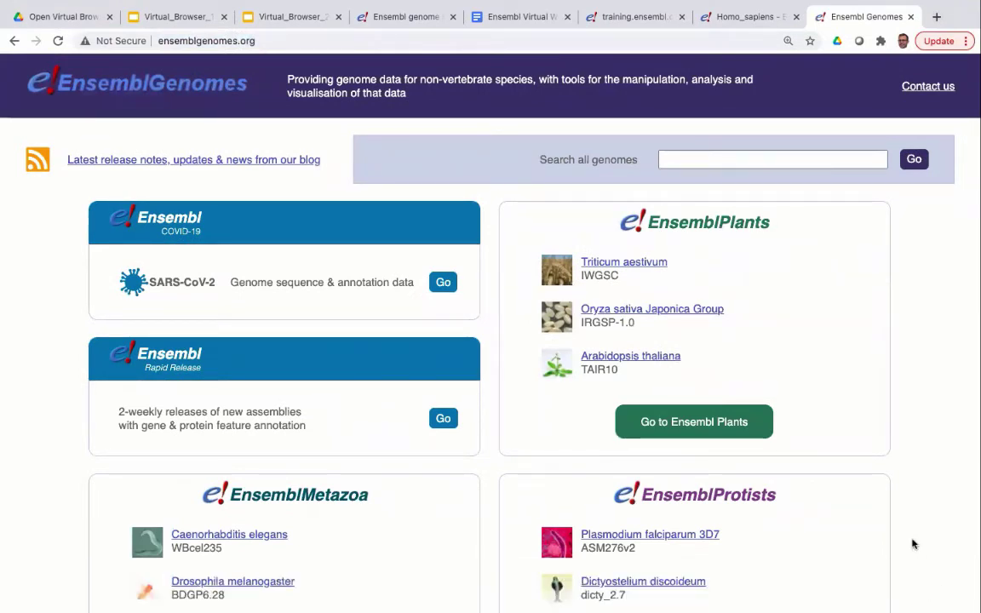
Step: Look over the non-vertebrate divisions on the Ensembl Genomes home page and open Ensembl Plants
scroll(913, 543, "down", 1)
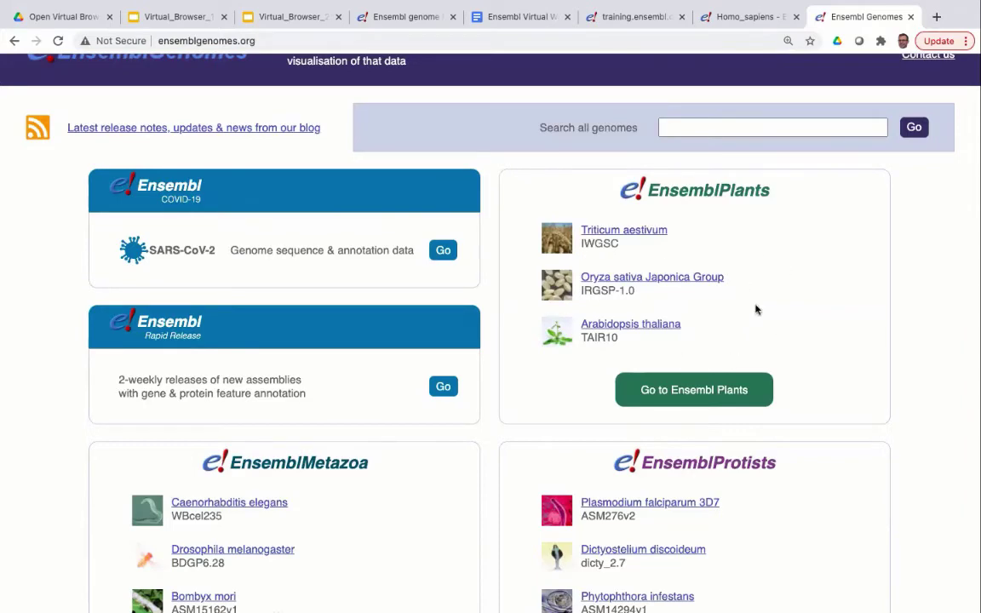
scroll(748, 302, "down", 5)
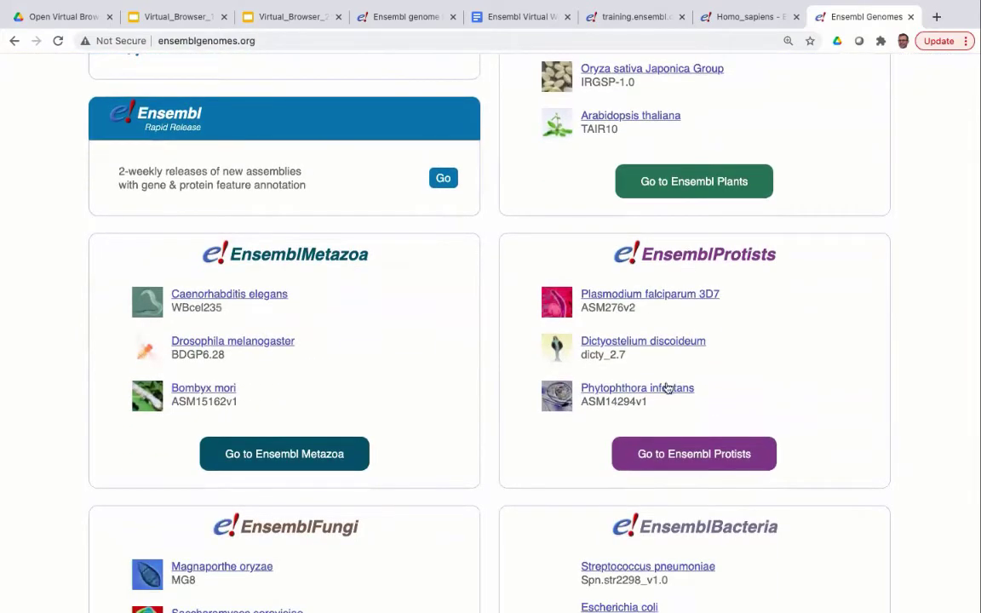
scroll(344, 257, "down", 2)
scroll(313, 267, "down", 3)
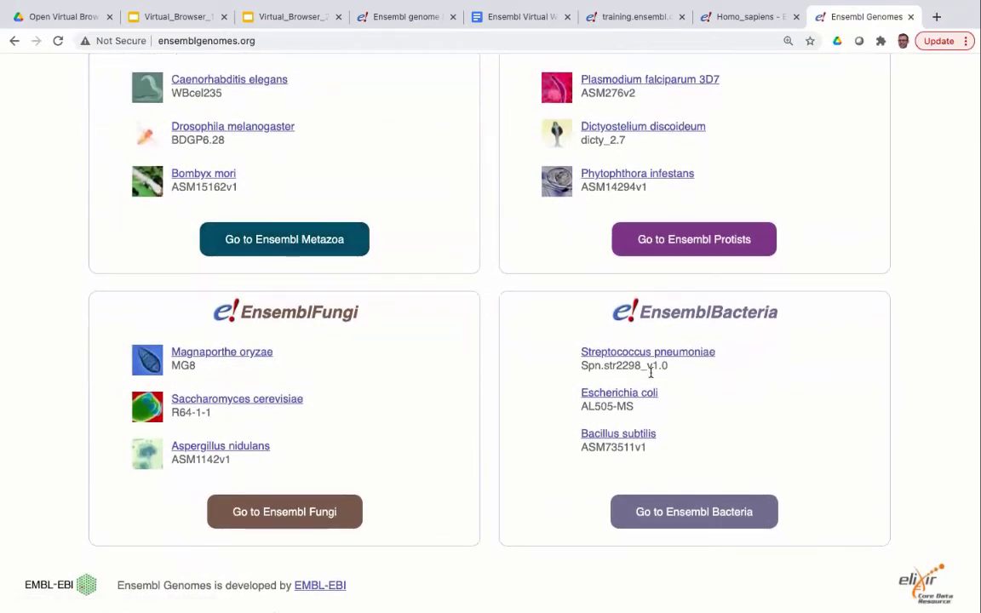
scroll(915, 427, "up", 5)
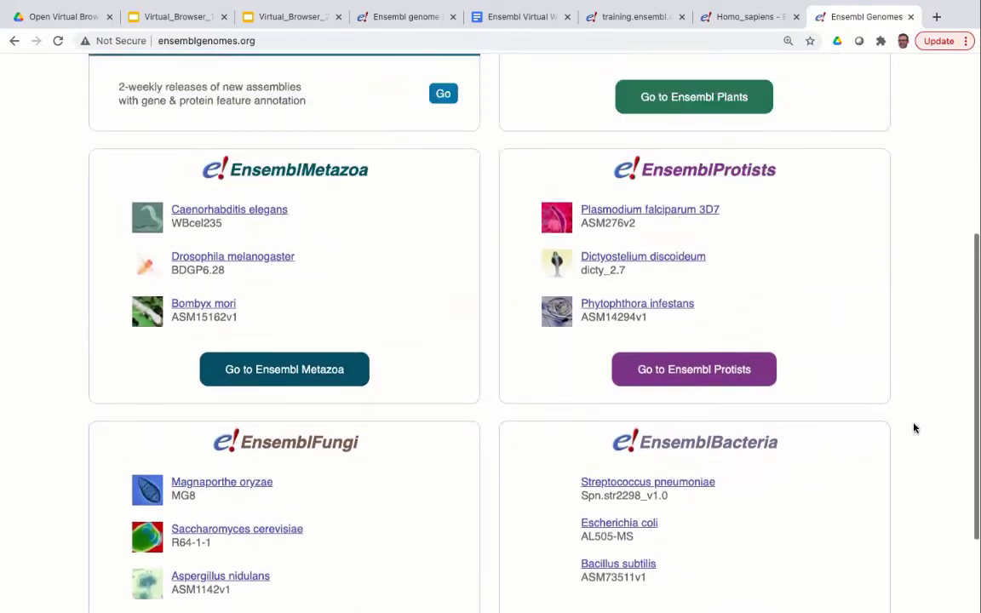
scroll(915, 428, "up", 2)
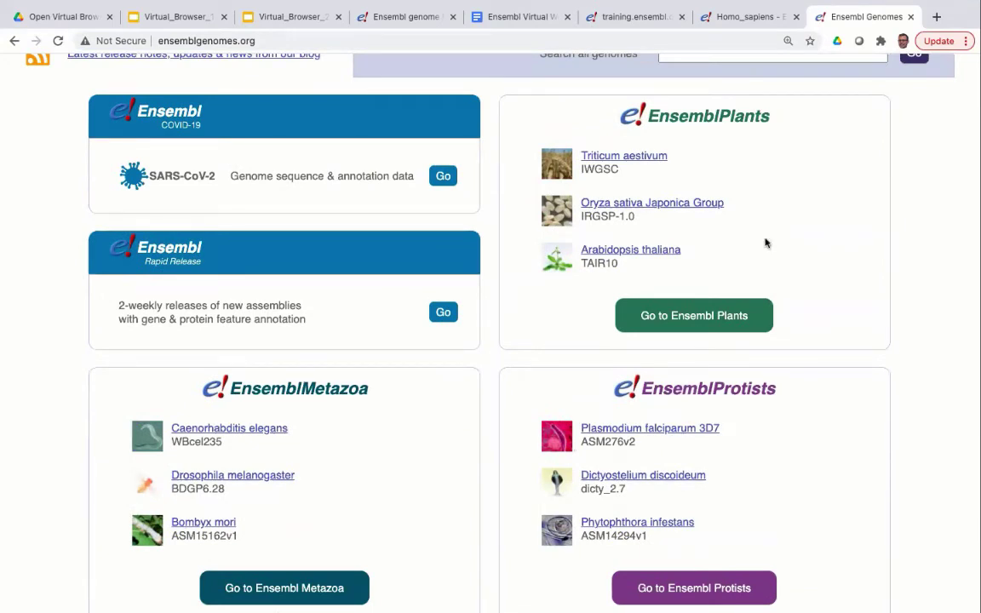
left_click(679, 316)
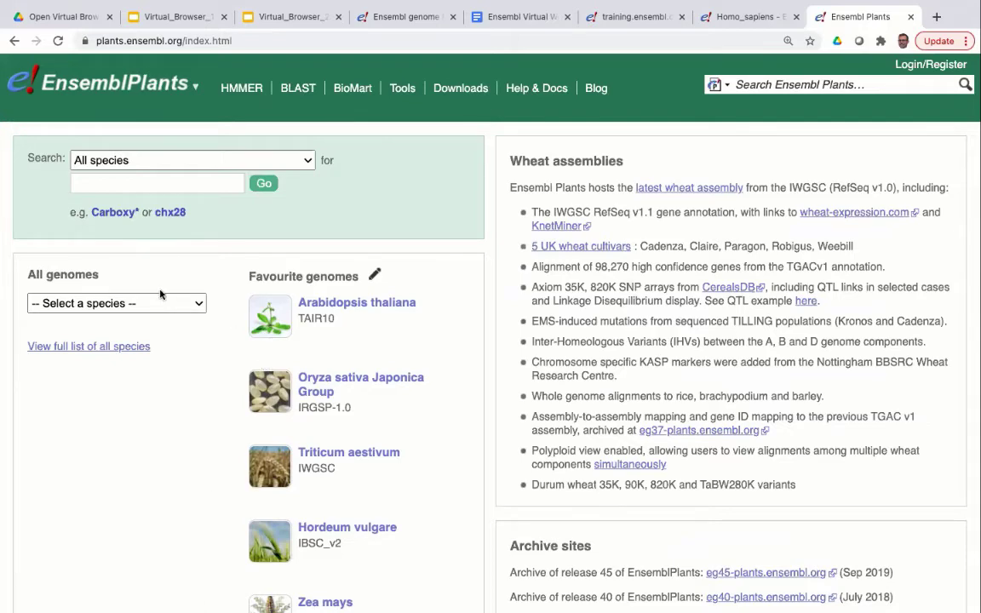
Step: Look over the Ensembl Plants home page, its favourite genomes and archive sites, and switch to Ensembl Bacteria
scroll(160, 294, "down", 1)
scroll(153, 178, "down", 2)
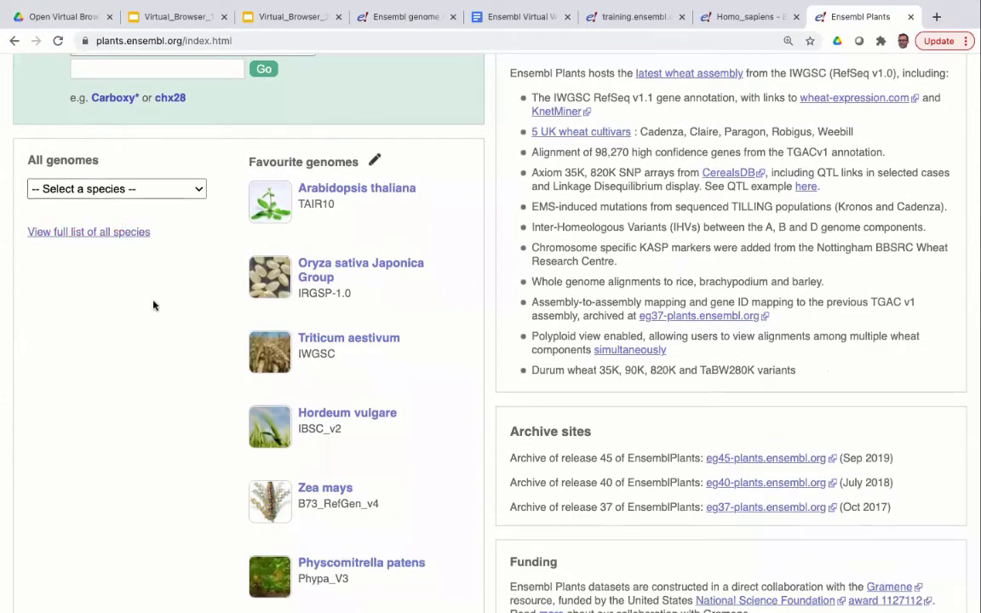
scroll(158, 311, "up", 3)
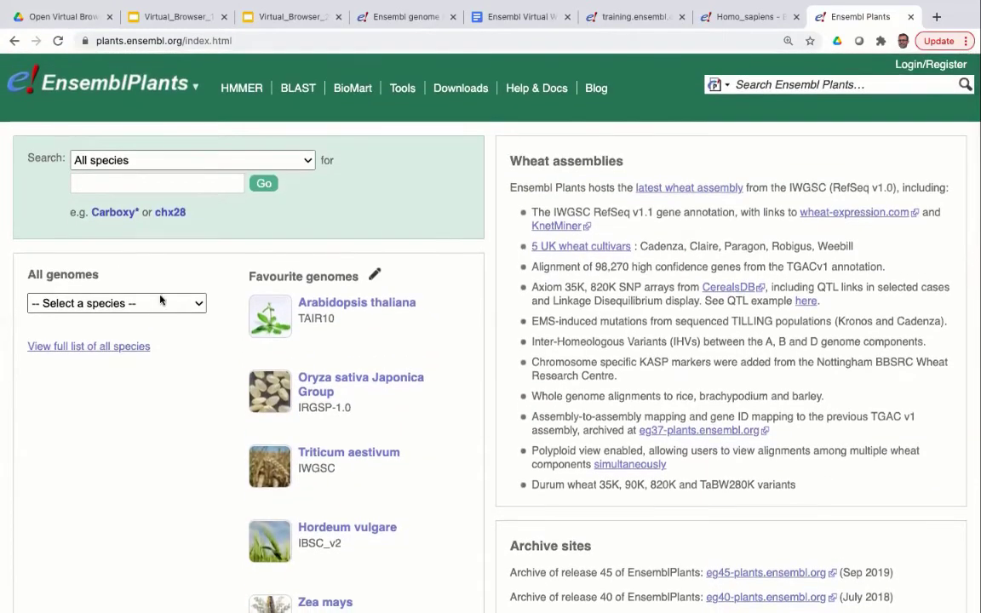
left_click(197, 91)
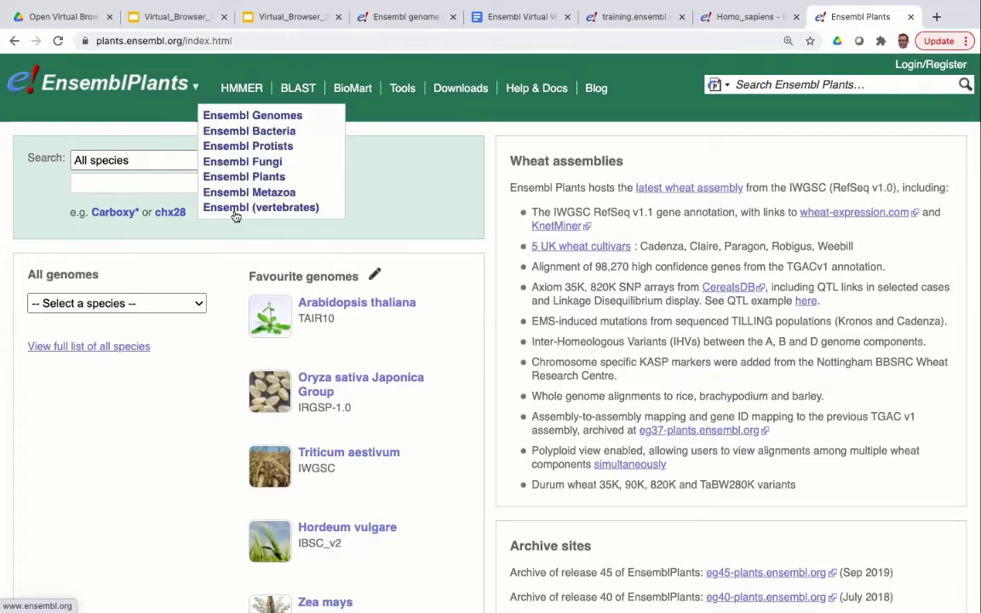
left_click(234, 138)
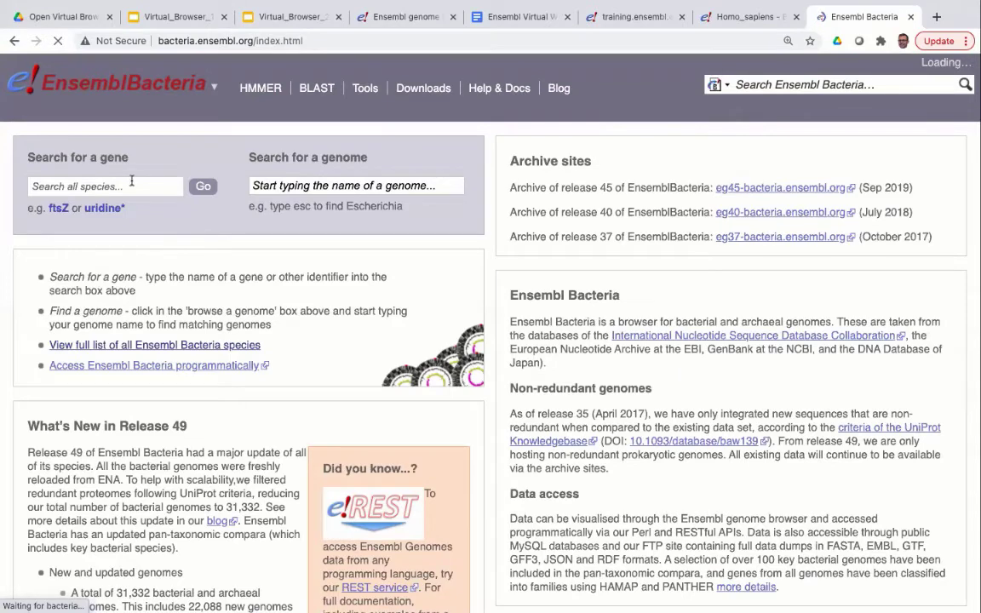
Step: Search the bacterial genomes for "escheric", browse the matching strains and try to open Escherichia albertii (GCA_003027535)
left_click(299, 185)
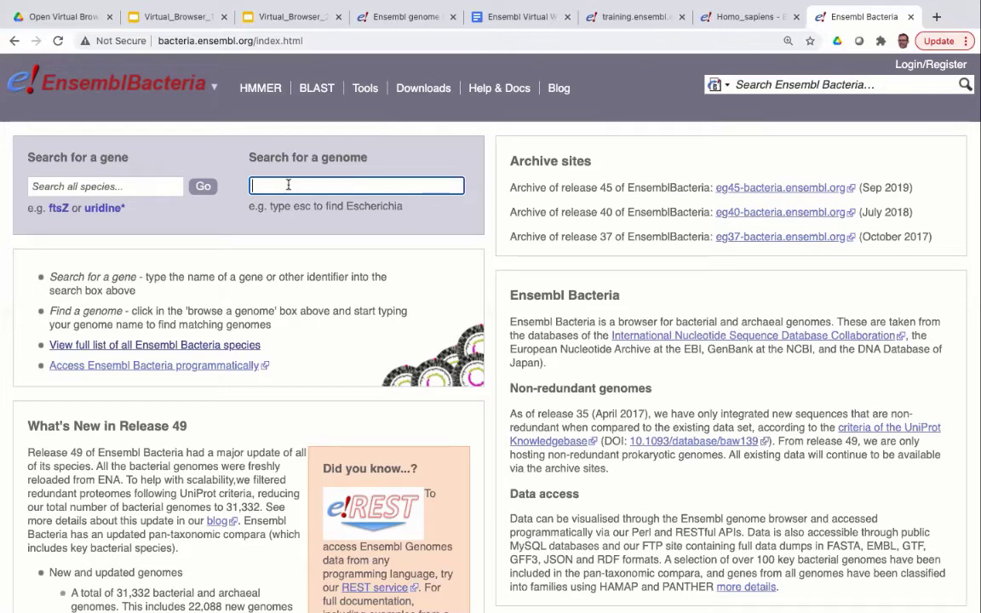
type("escheric")
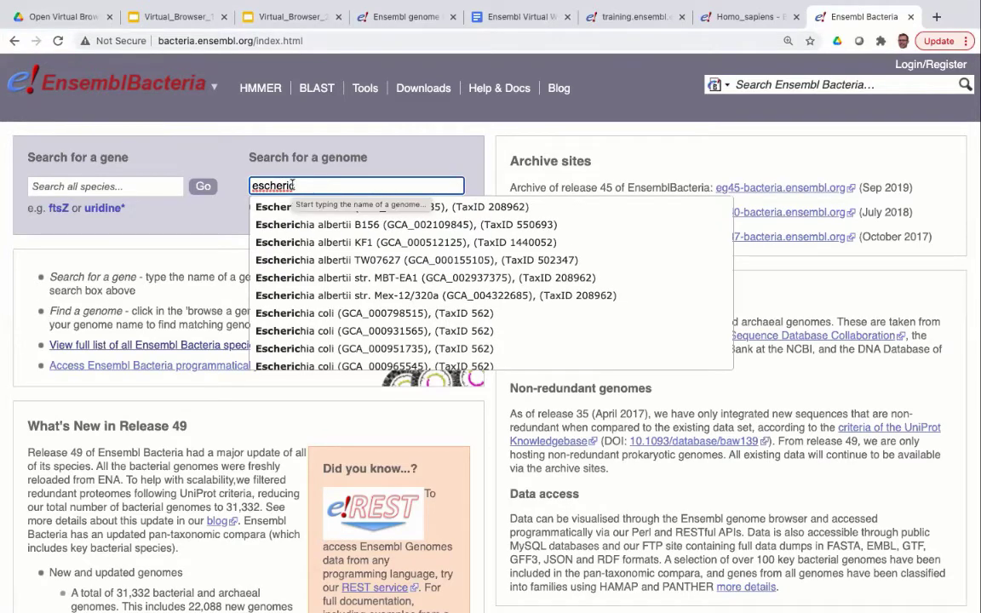
scroll(293, 209, "down", 2)
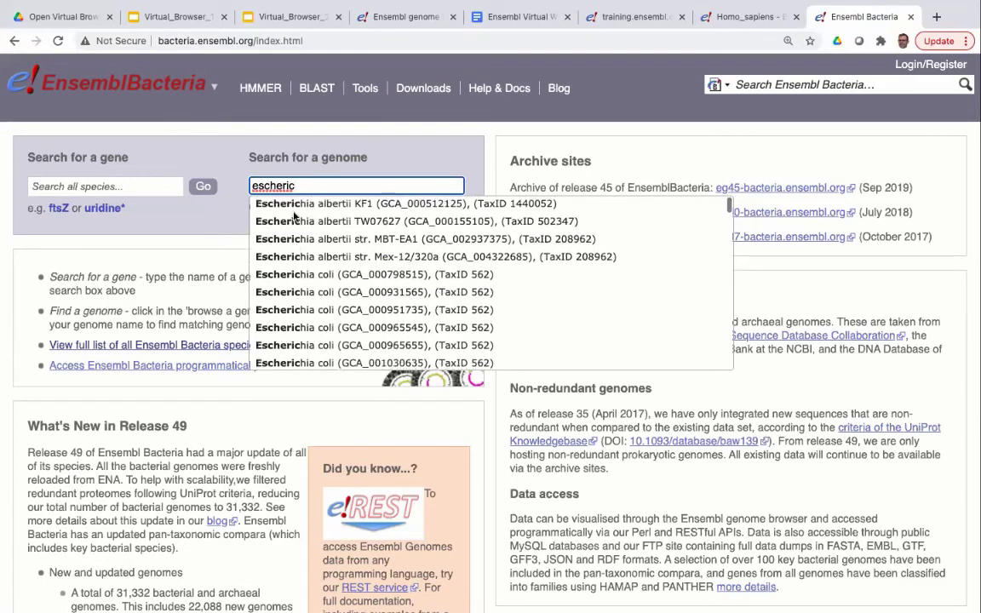
scroll(293, 216, "down", 3)
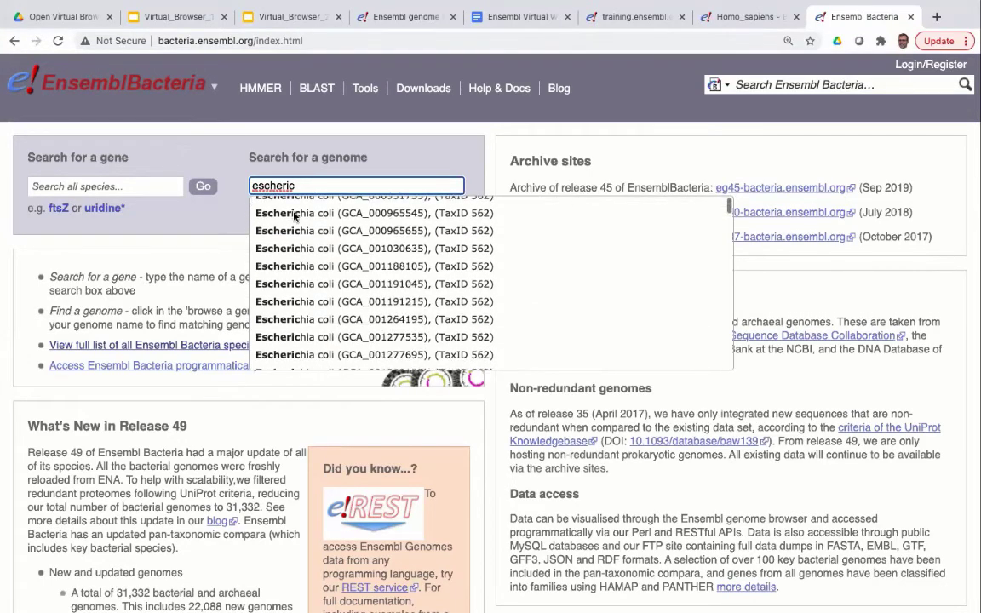
scroll(293, 216, "down", 5)
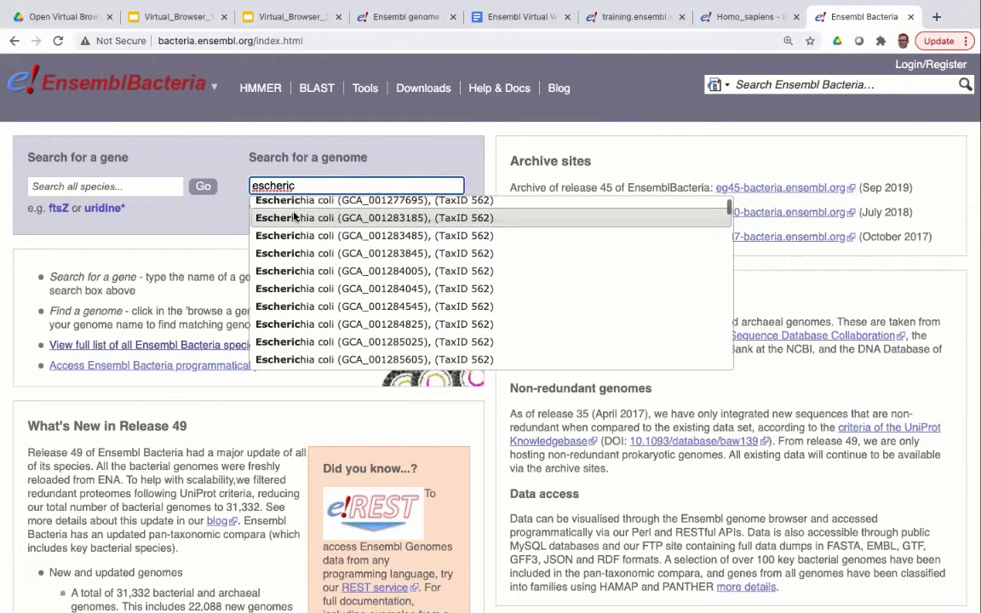
scroll(300, 270, "down", 5)
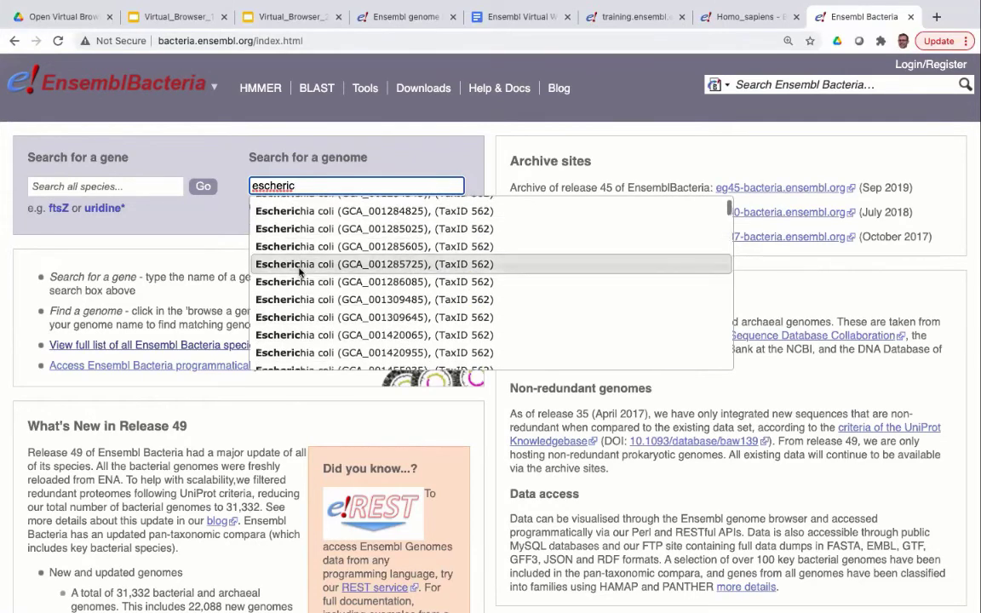
scroll(300, 272, "up", 3)
scroll(300, 271, "up", 10)
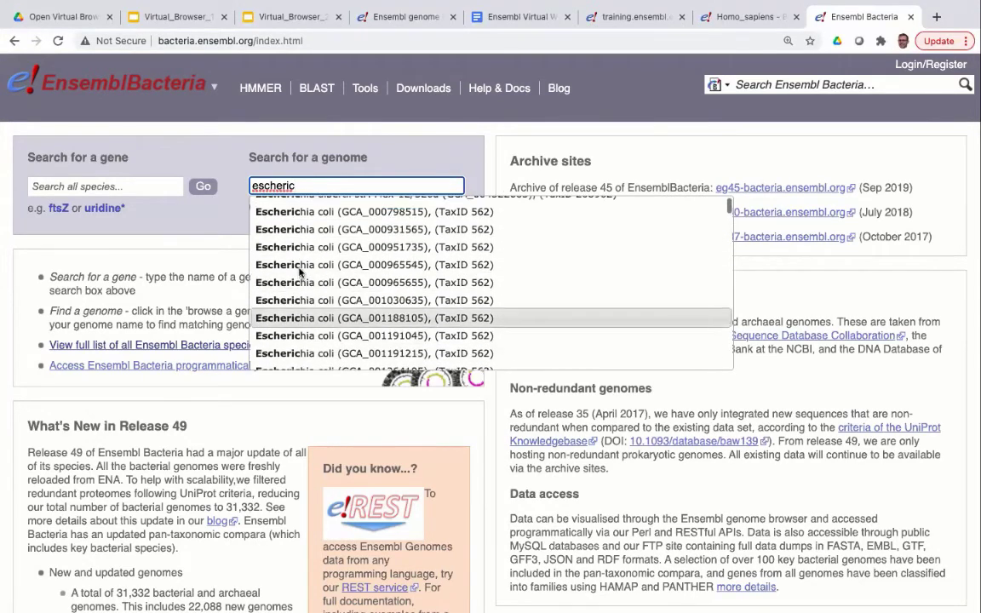
scroll(311, 251, "up", 2)
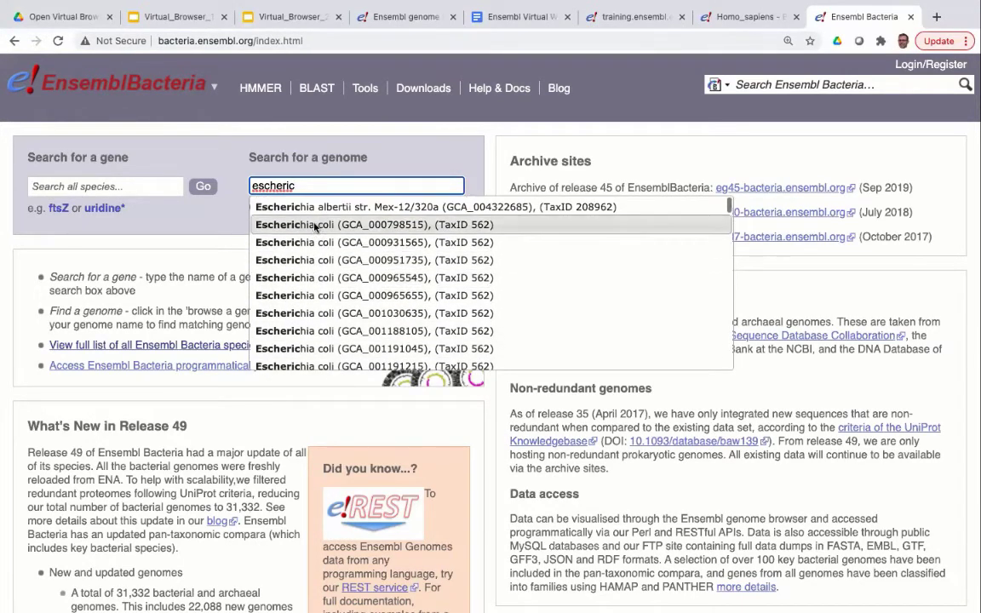
scroll(317, 226, "up", 3)
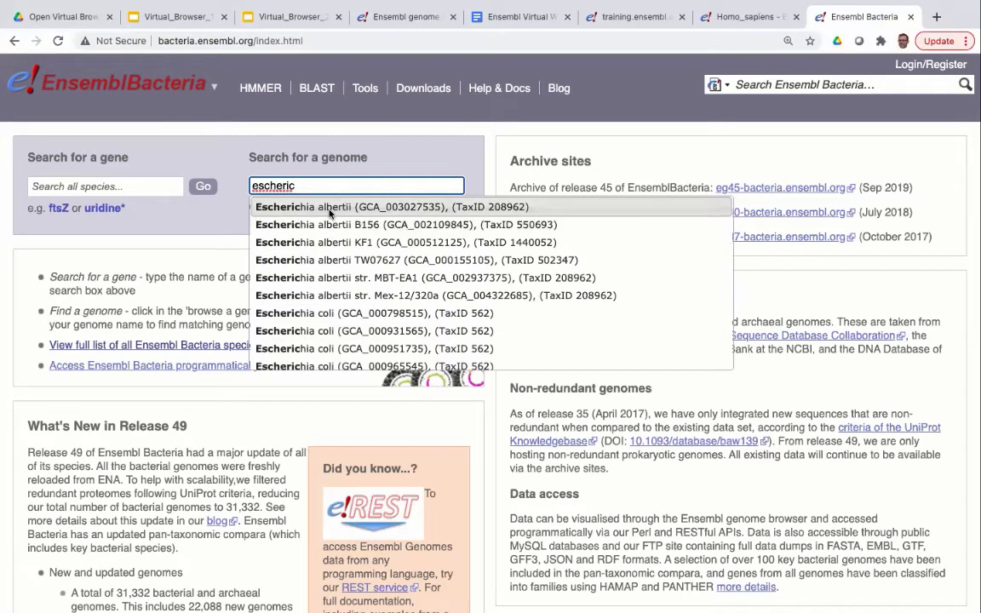
left_click(330, 213)
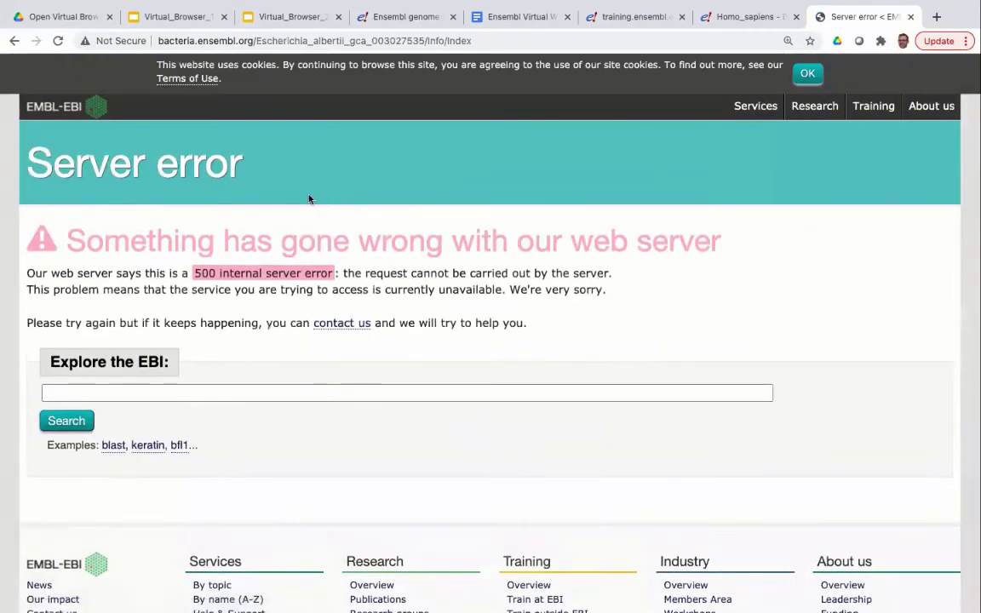
Step: Return to the Ensembl Bacteria home page and replace the genome search term with "escher"
left_click(14, 40)
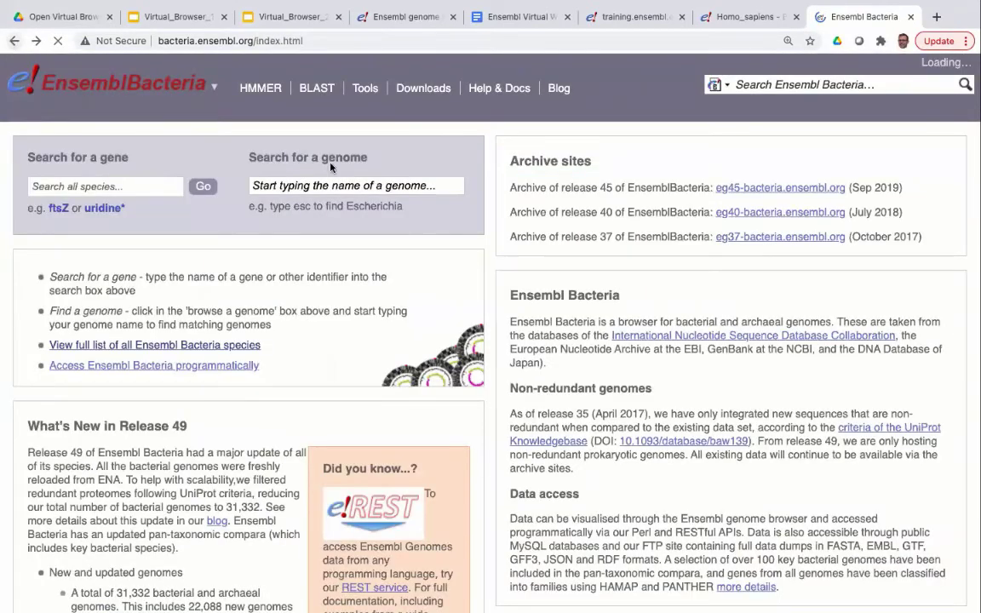
left_click(349, 185)
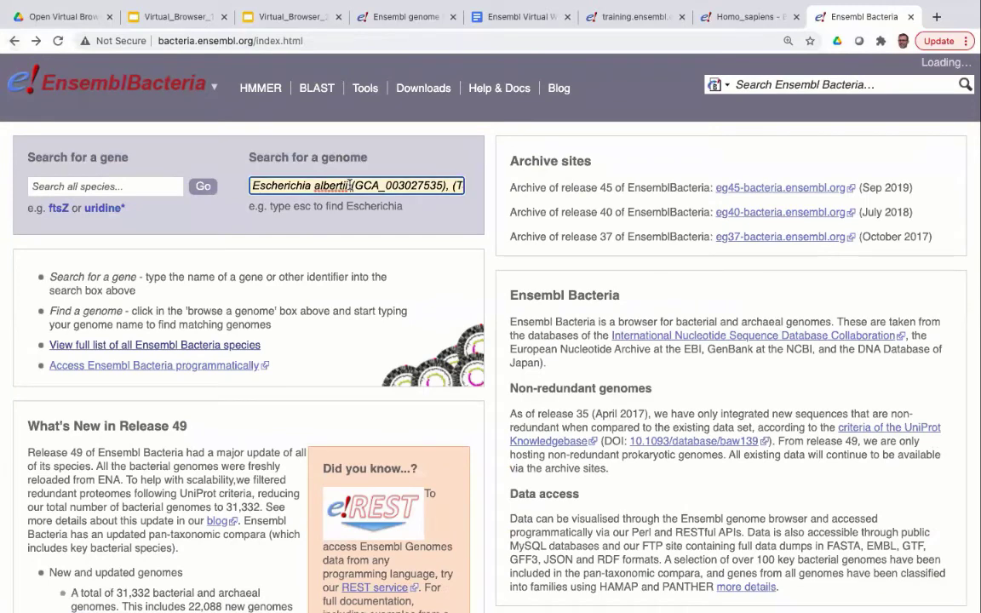
triple_click(404, 184)
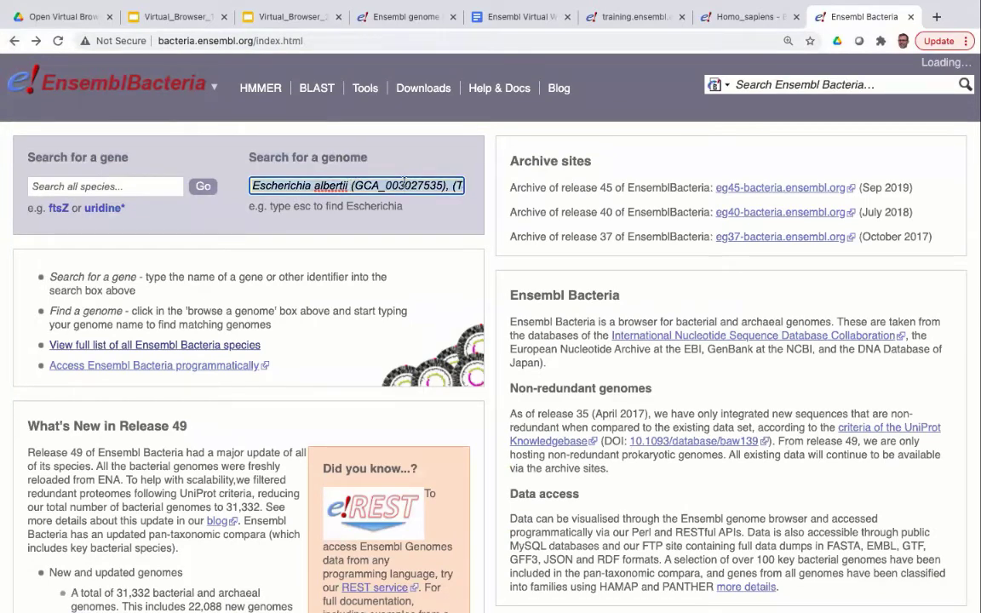
type("esch")
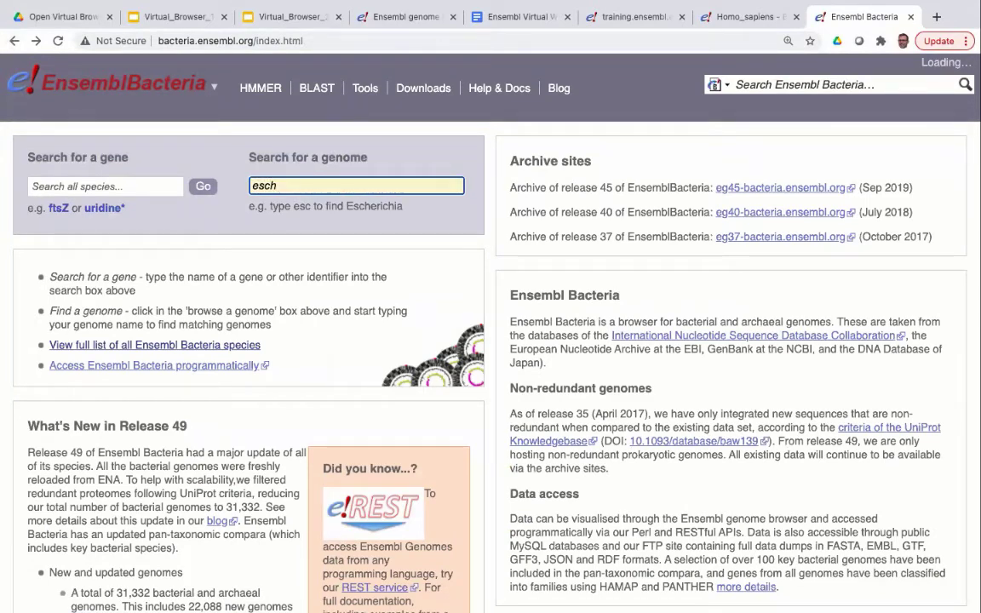
type("er")
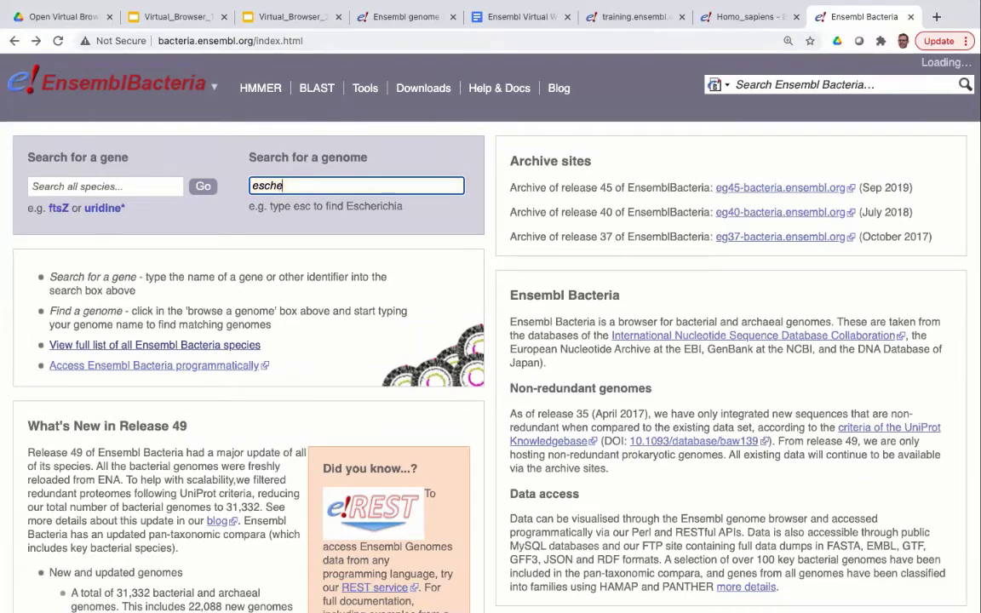
key("BackSpace")
key("BackSpace")
key("BackSpace")
key("BackSpace")
key("BackSpace")
key("BackSpace")
type("escher")
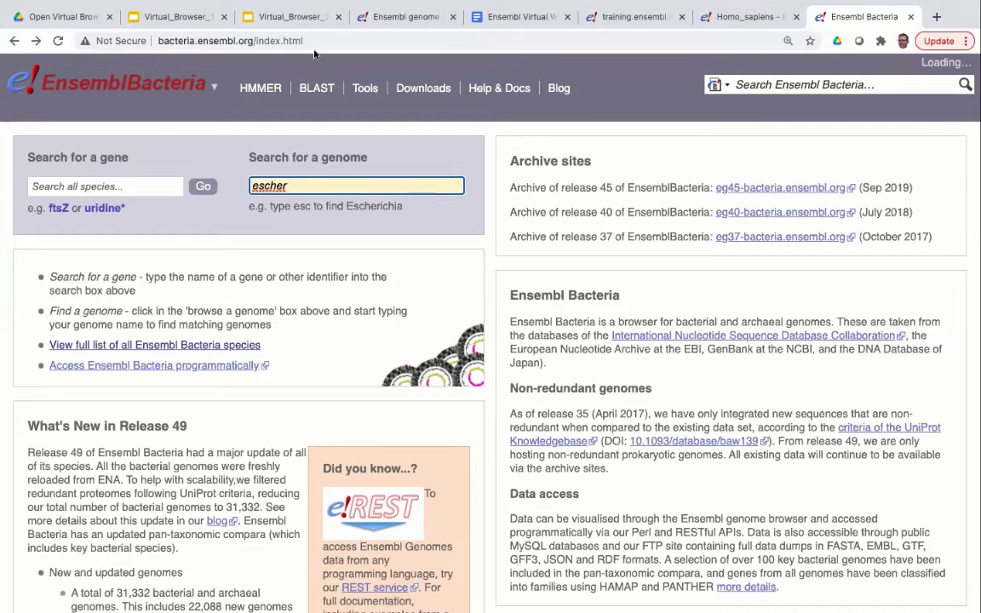
Step: Reload the Ensembl Bacteria home page, search the genomes for "esch" and open Escherichia coli (GCA_000798515)
left_click(57, 42)
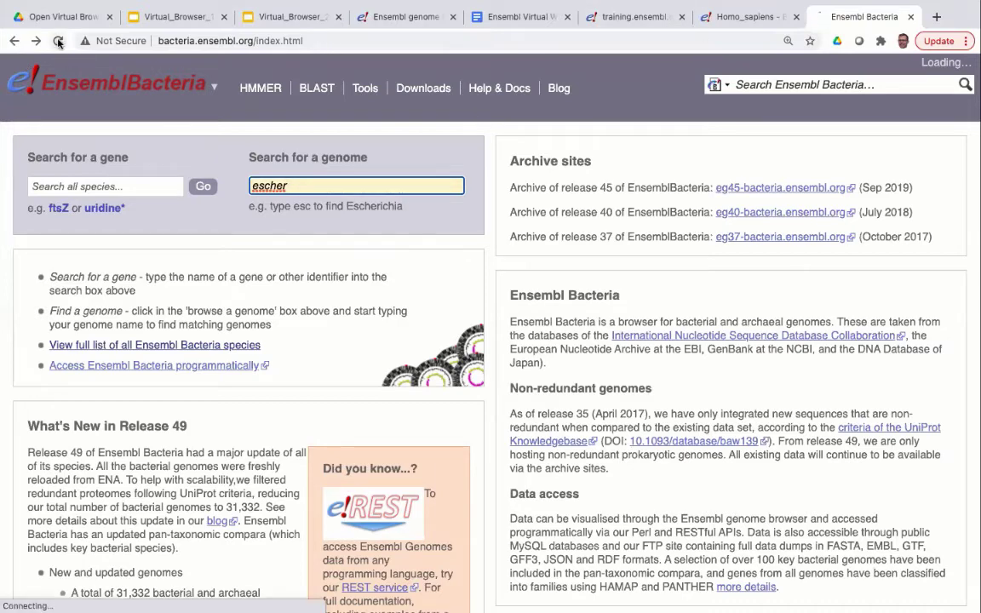
left_click(317, 187)
type("es")
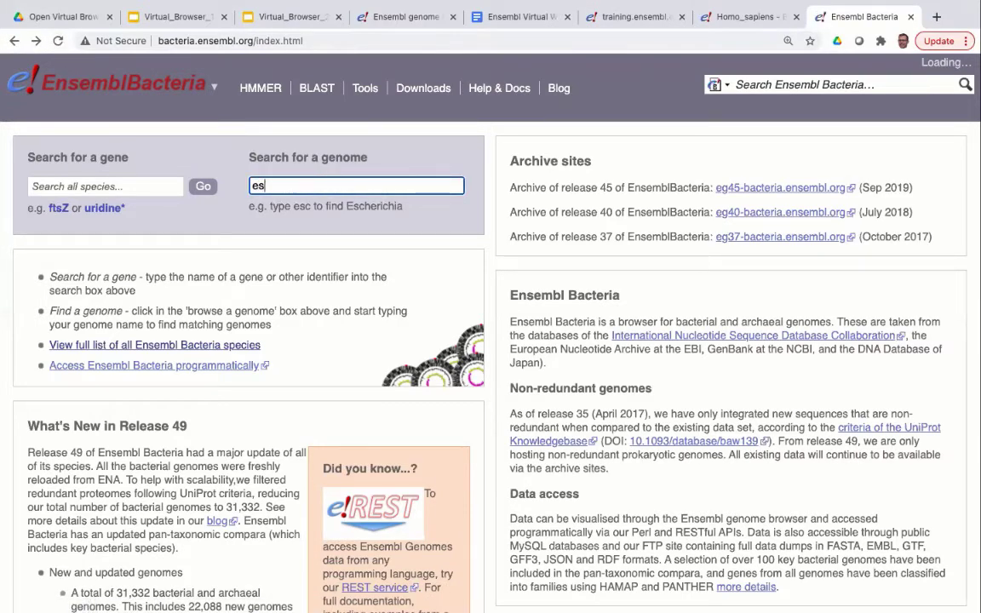
type("ch")
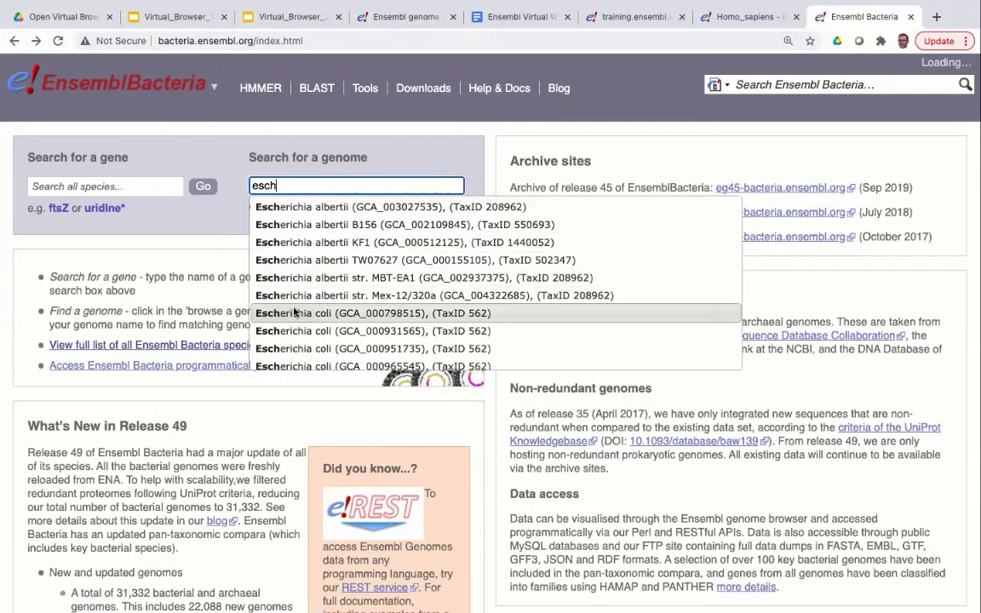
left_click(291, 314)
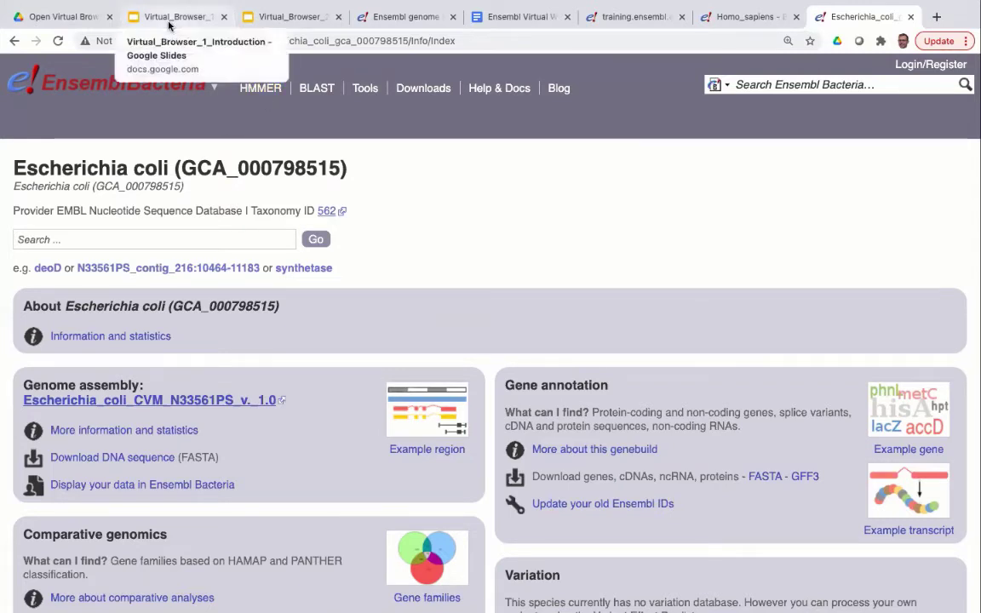
Step: Open the Questionbook from the Virtual browser workshop page and read the Ensembl Homepage and Genomes exercises S1 to S4
left_click(402, 18)
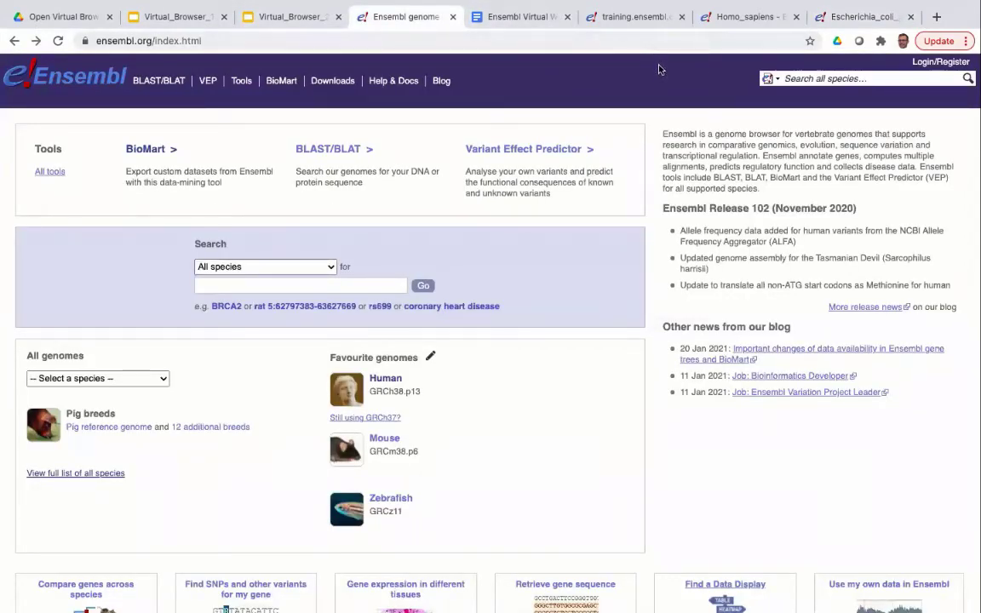
mouse_move(149, 4)
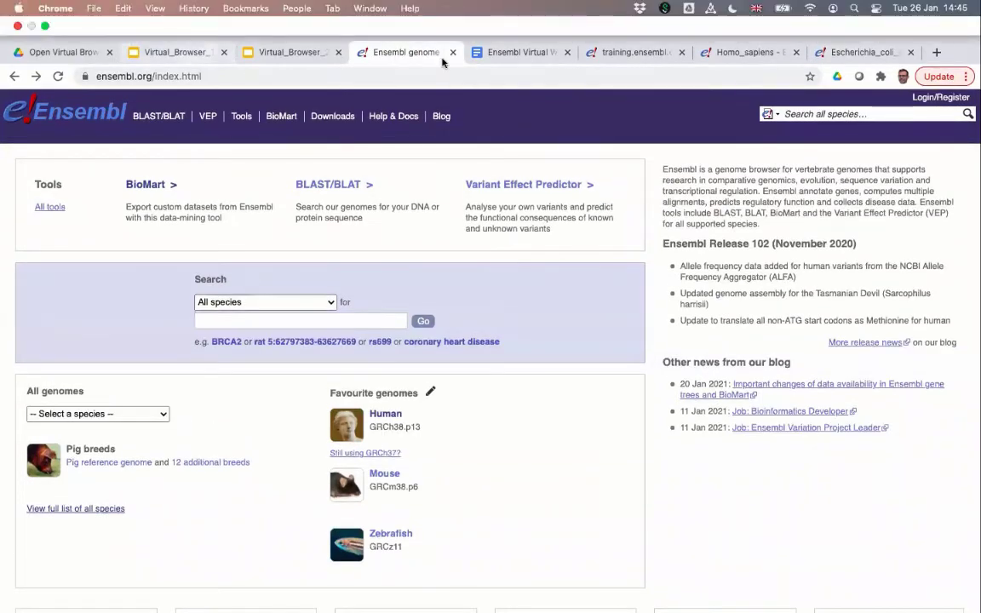
left_click(630, 53)
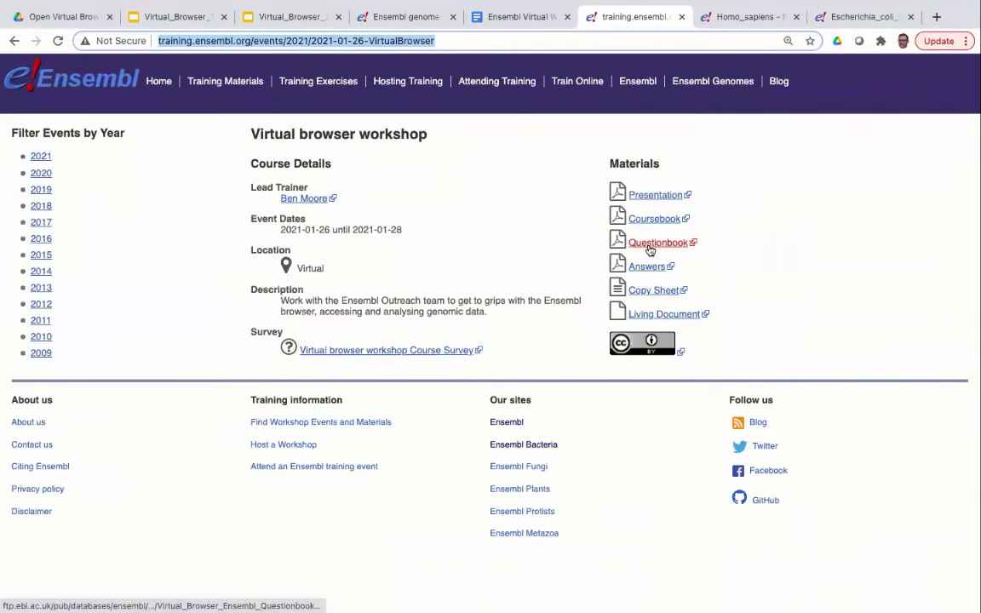
left_click(650, 244)
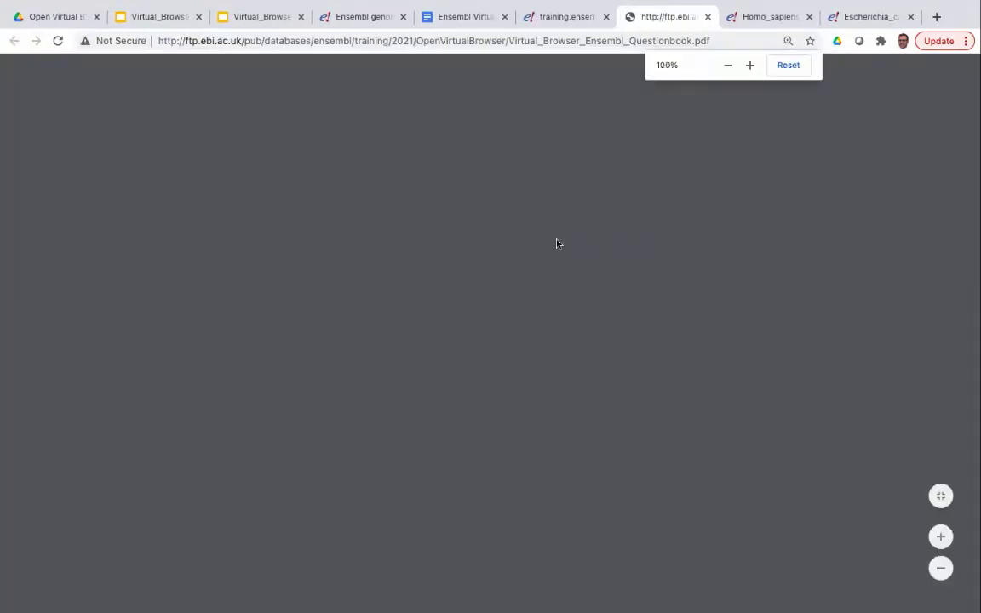
scroll(557, 245, "down", 5)
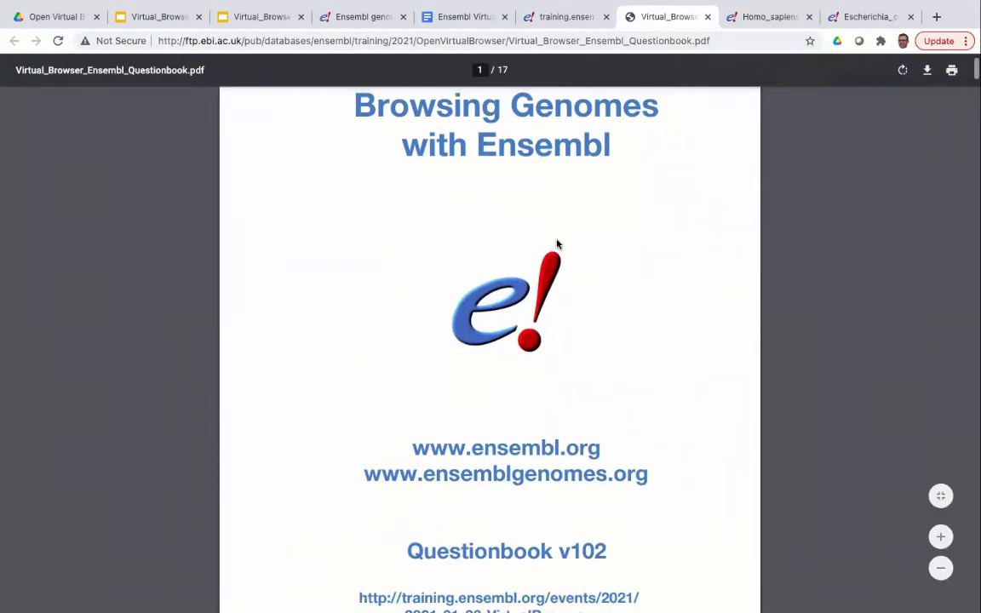
scroll(557, 245, "down", 5)
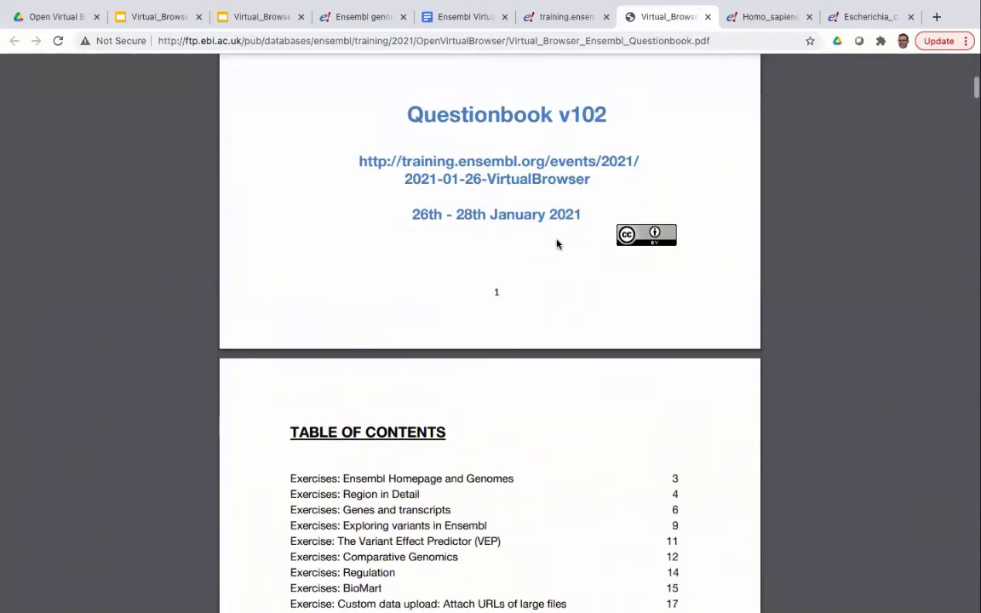
scroll(557, 245, "down", 6)
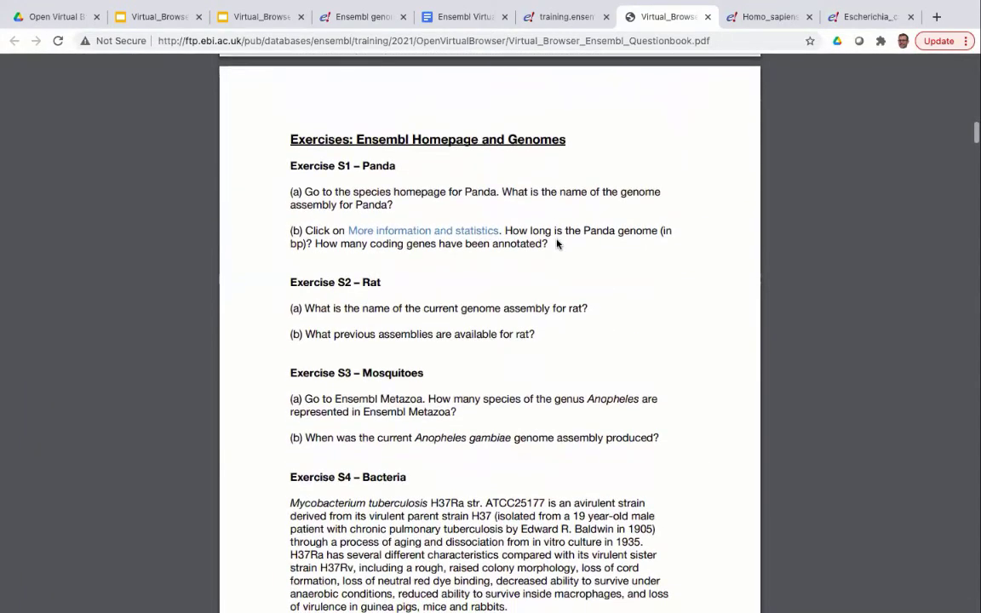
scroll(418, 186, "down", 1)
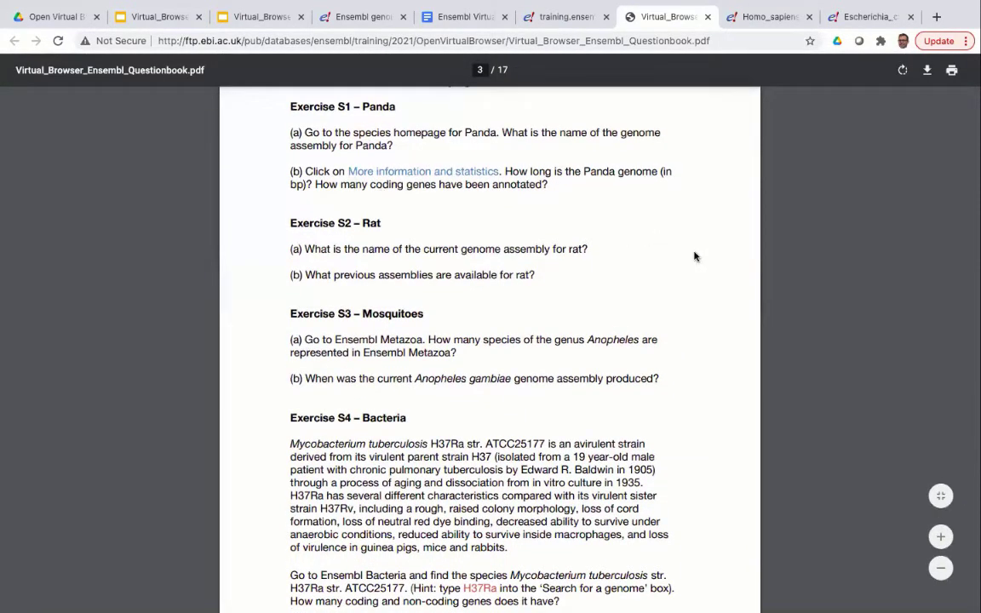
scroll(694, 256, "down", 1)
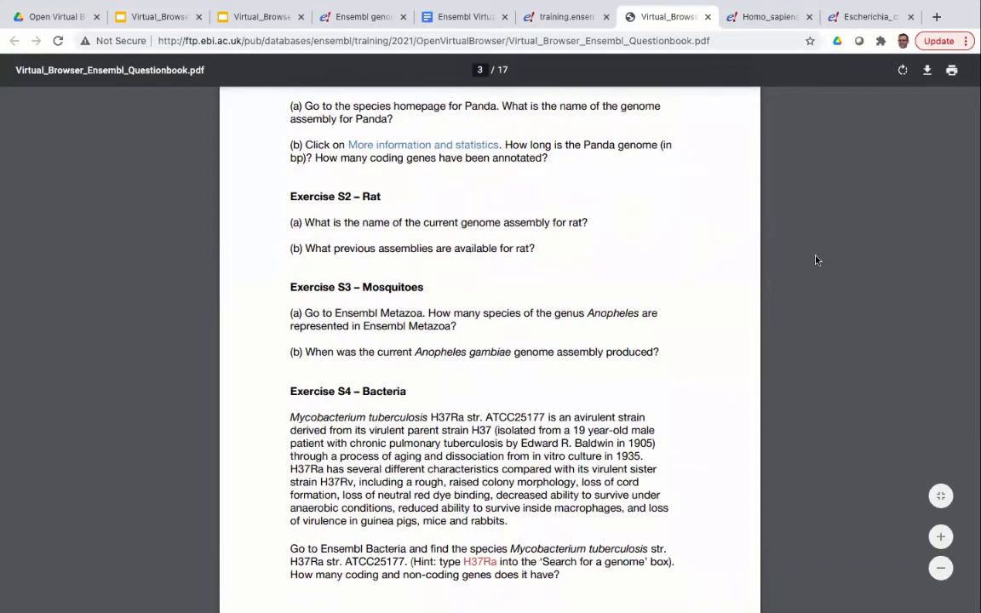
scroll(816, 260, "up", 1)
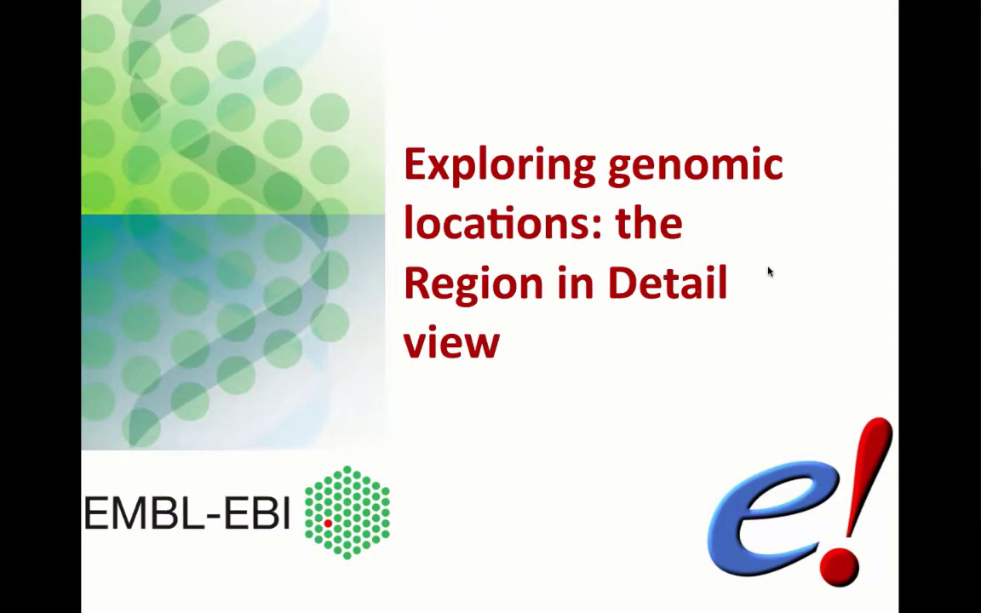
key("Right")
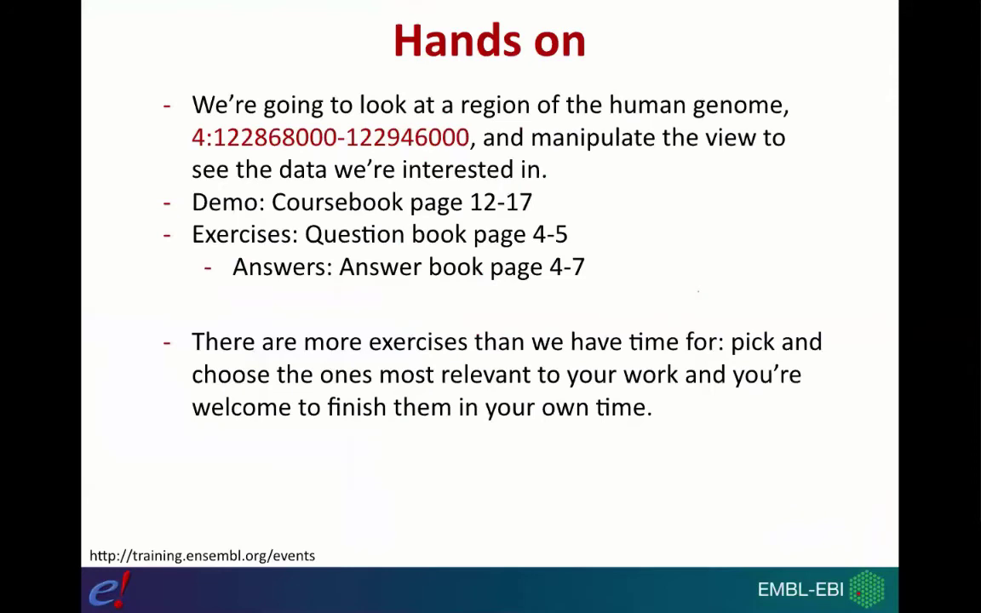
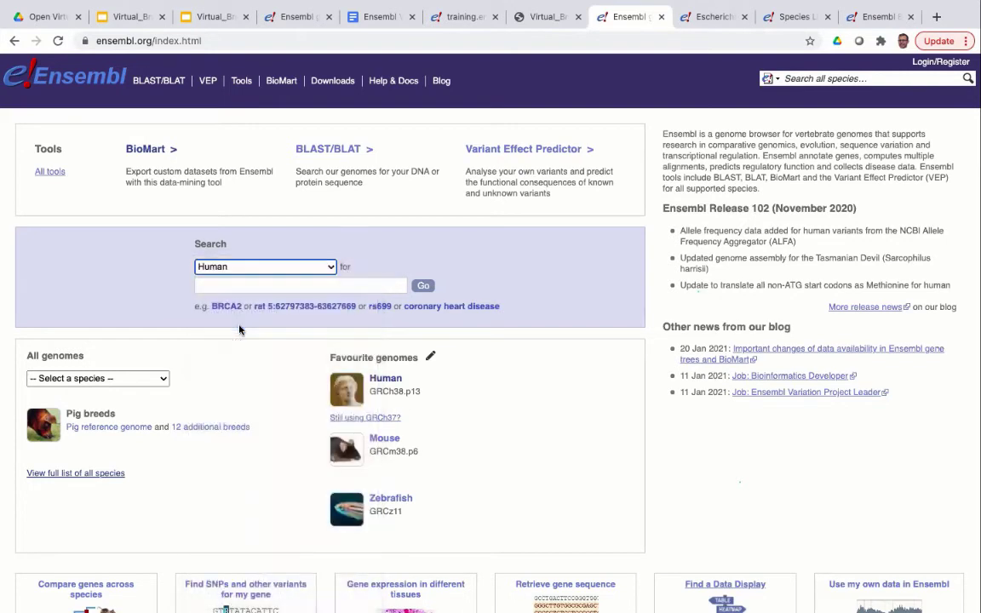
left_click(219, 285)
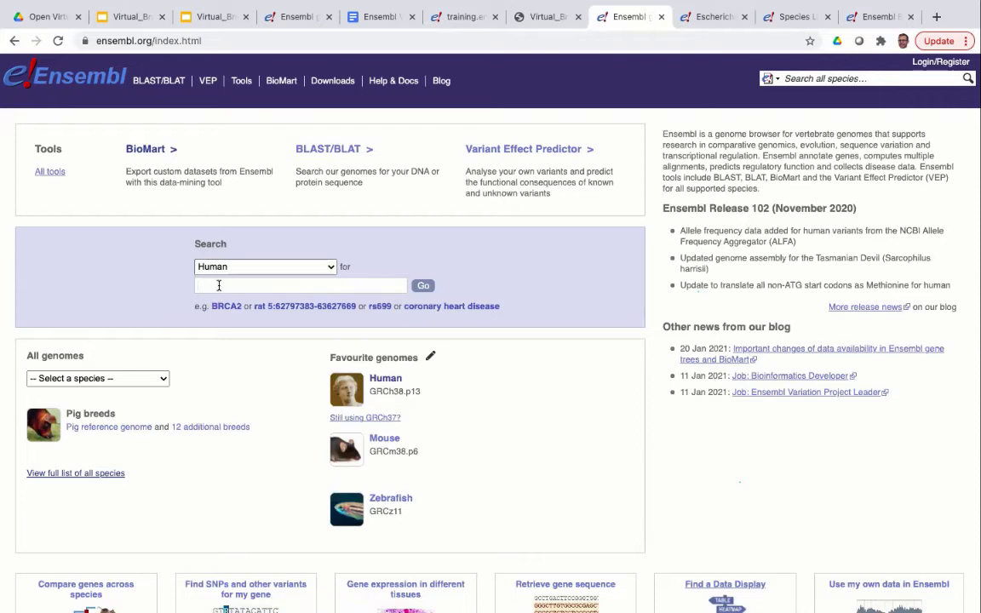
type("4:")
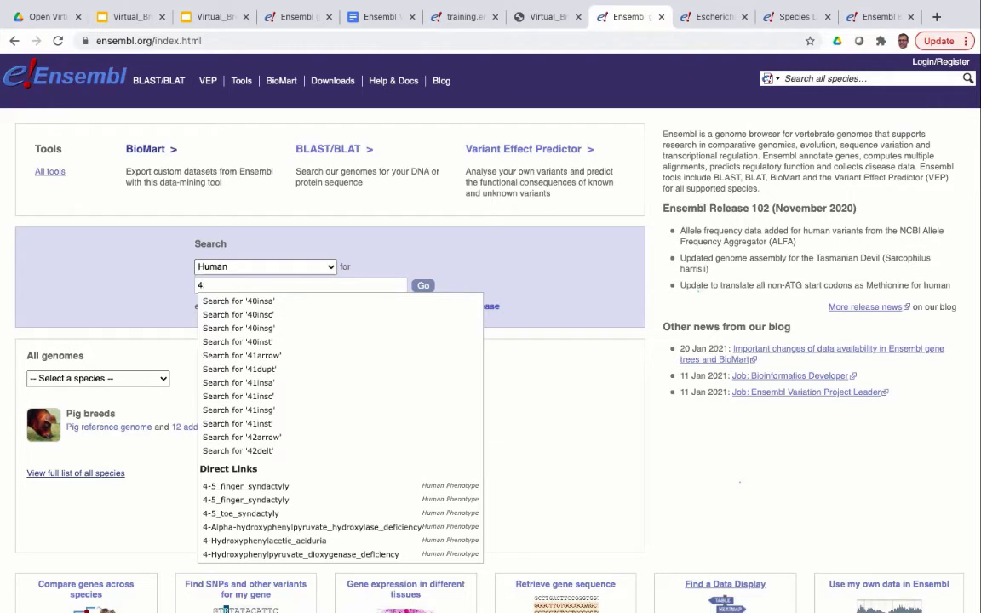
type("22868000")
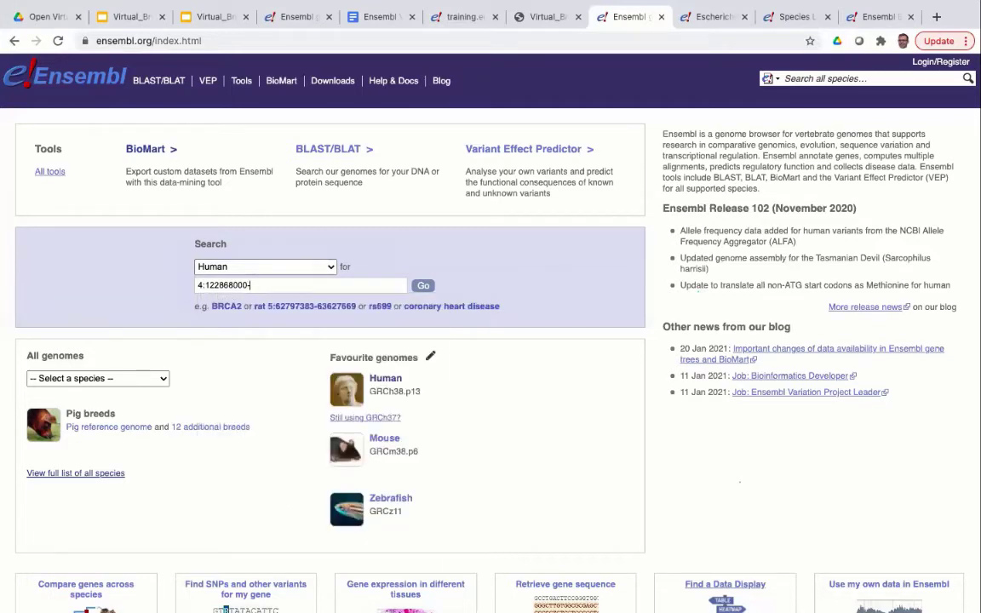
type("-122946000")
left_click_drag(298, 285, 175, 292)
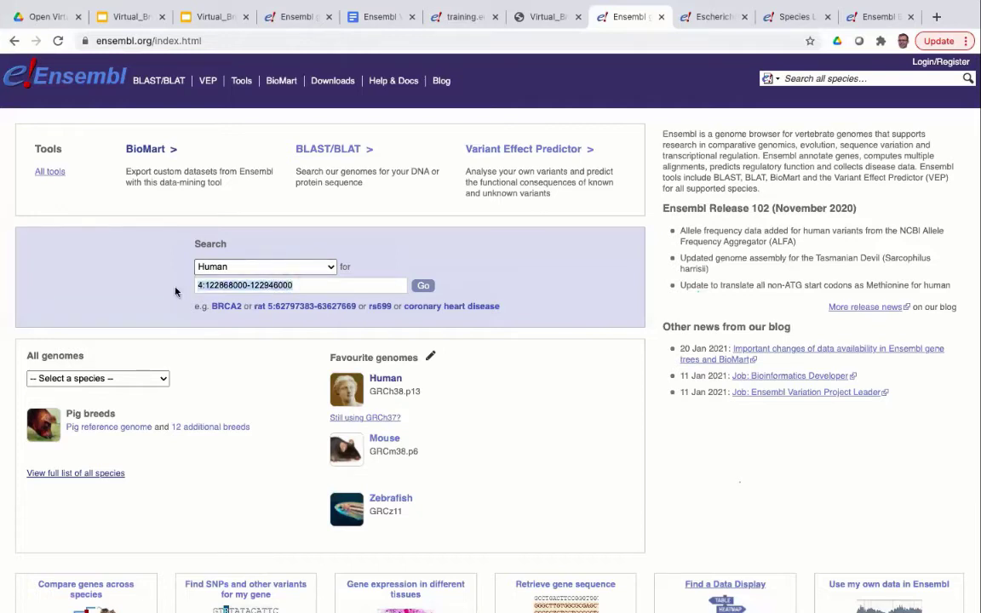
Step: Try the region with a "chr" prefix and with comma separators in the coordinates, and restore the plain format
left_click(314, 285)
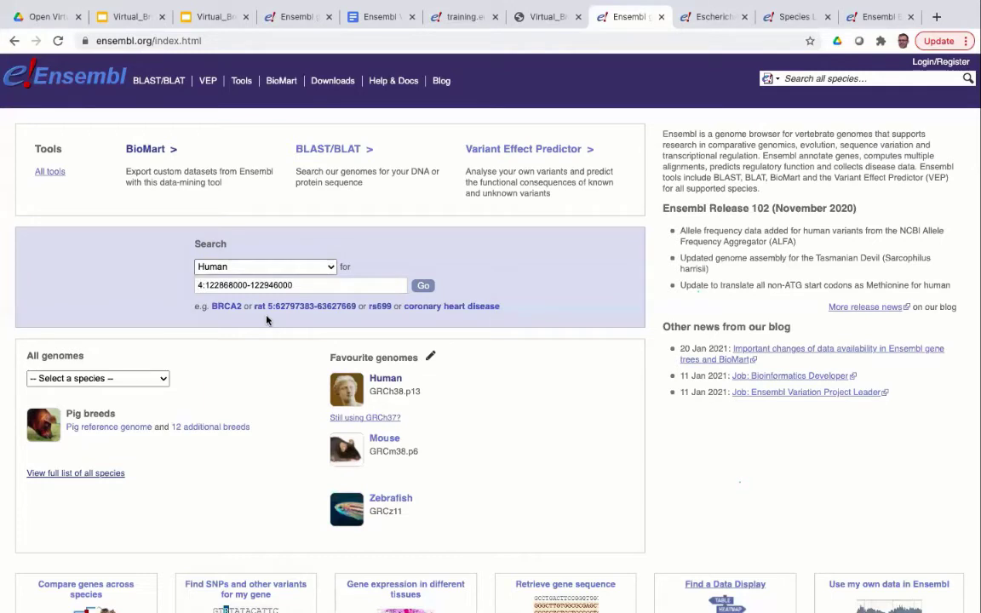
type("chr")
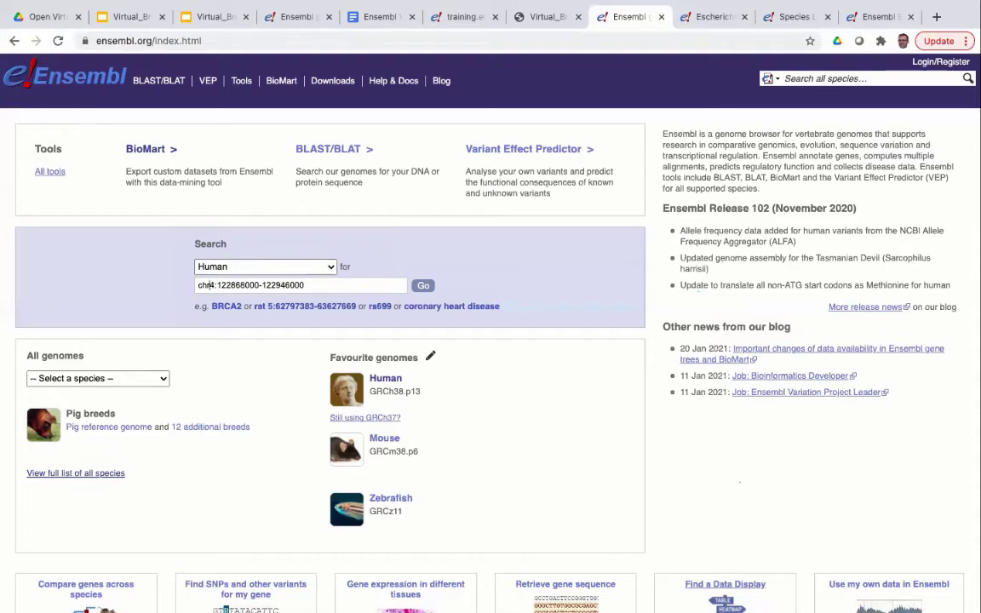
key("BackSpace")
key("BackSpace")
key("BackSpace")
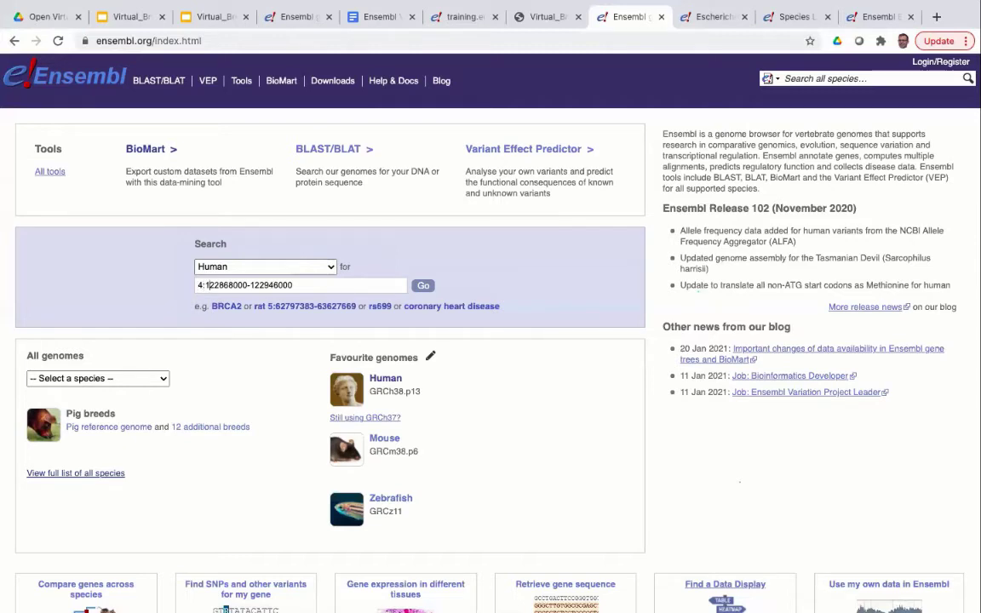
type(",")
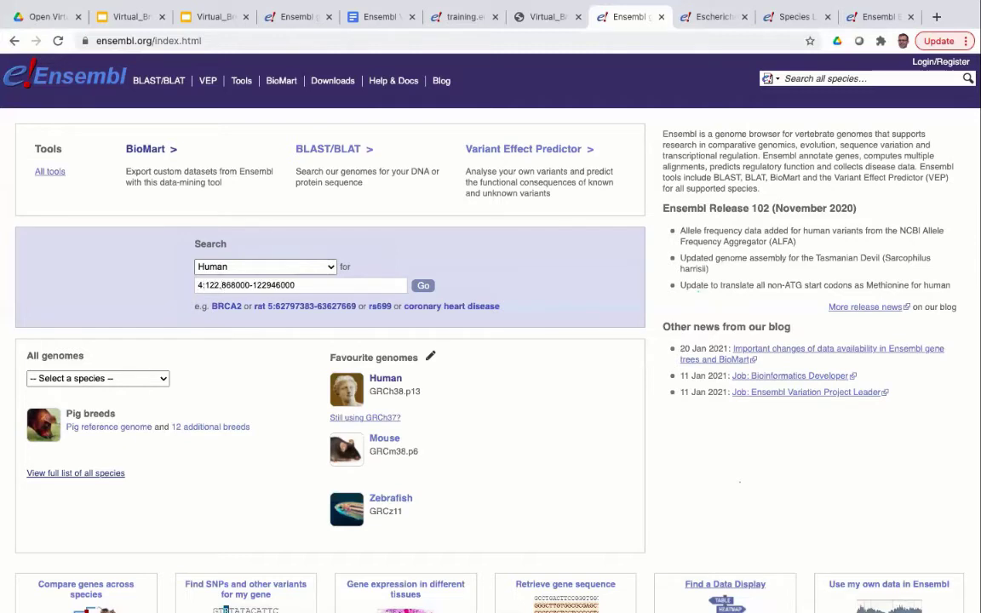
left_click(234, 285)
type(",")
key("BackSpace")
key("BackSpace")
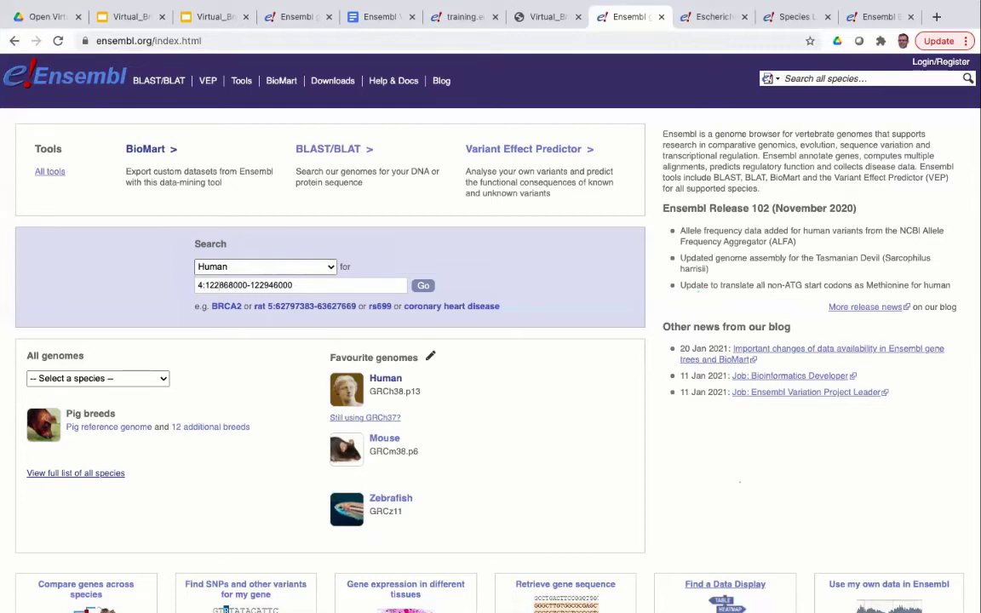
Step: Run the human region search, look over its Region in detail page and open the data export settings
left_click(424, 288)
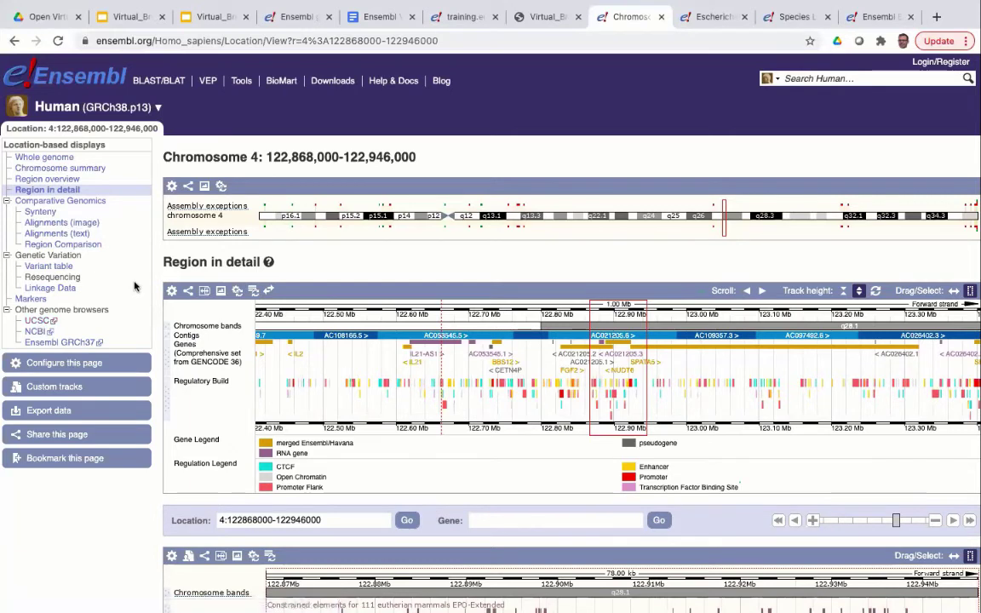
scroll(26, 253, "down", 1)
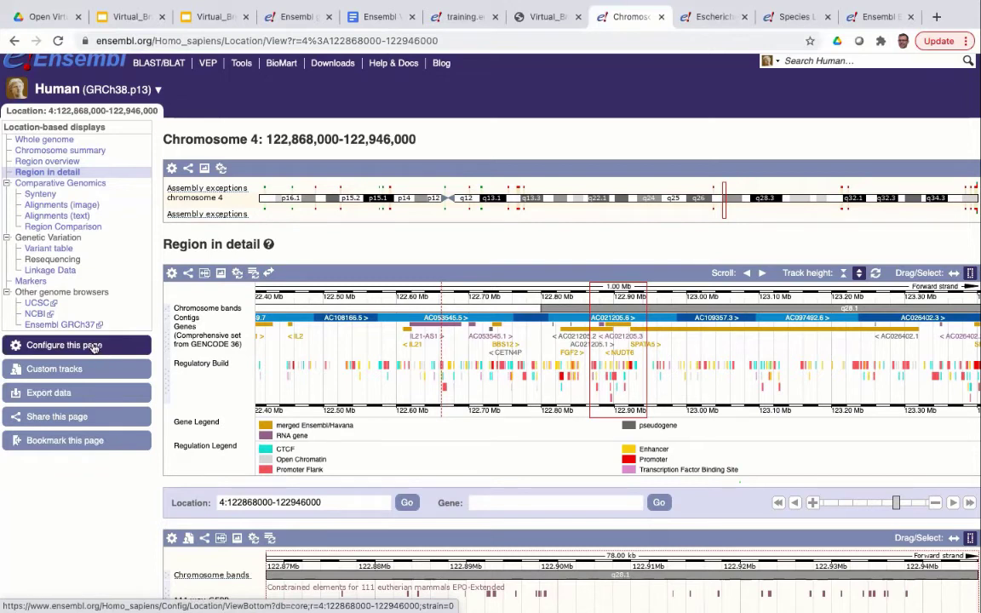
left_click(95, 398)
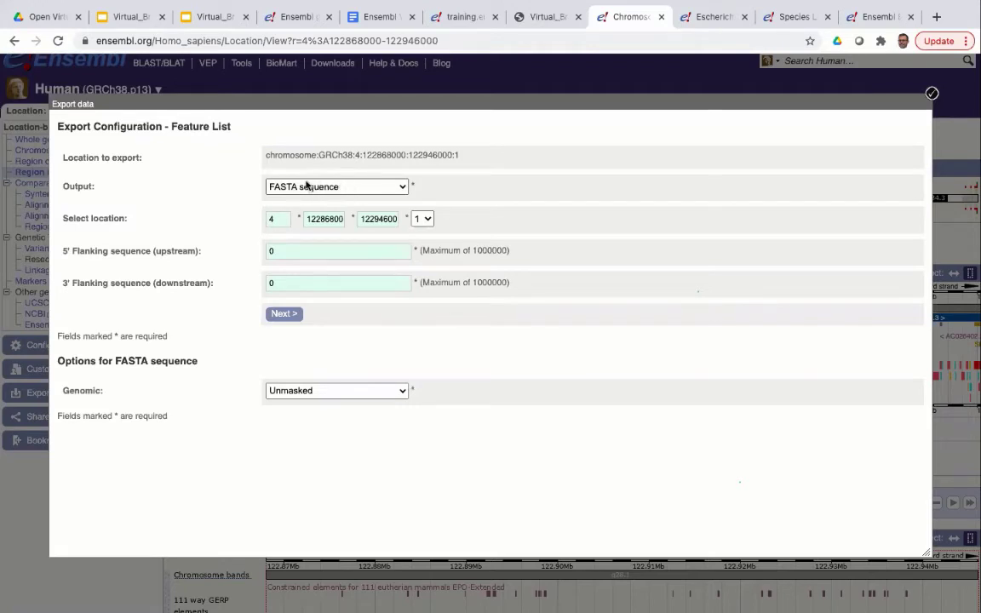
Step: Set the export output to GTF (Gene Transfer Format) and look over its feature options
left_click(402, 188)
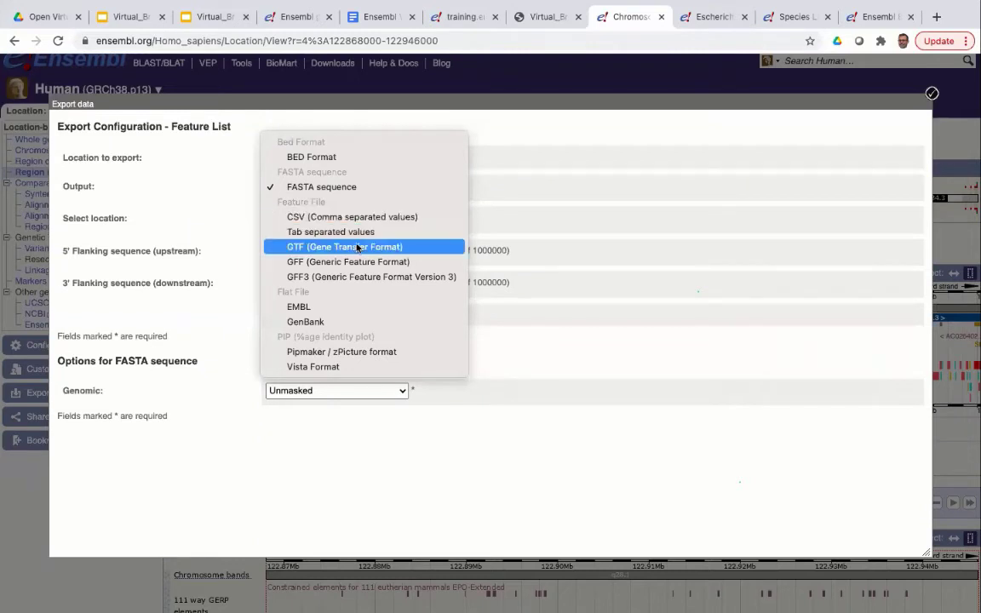
left_click(294, 248)
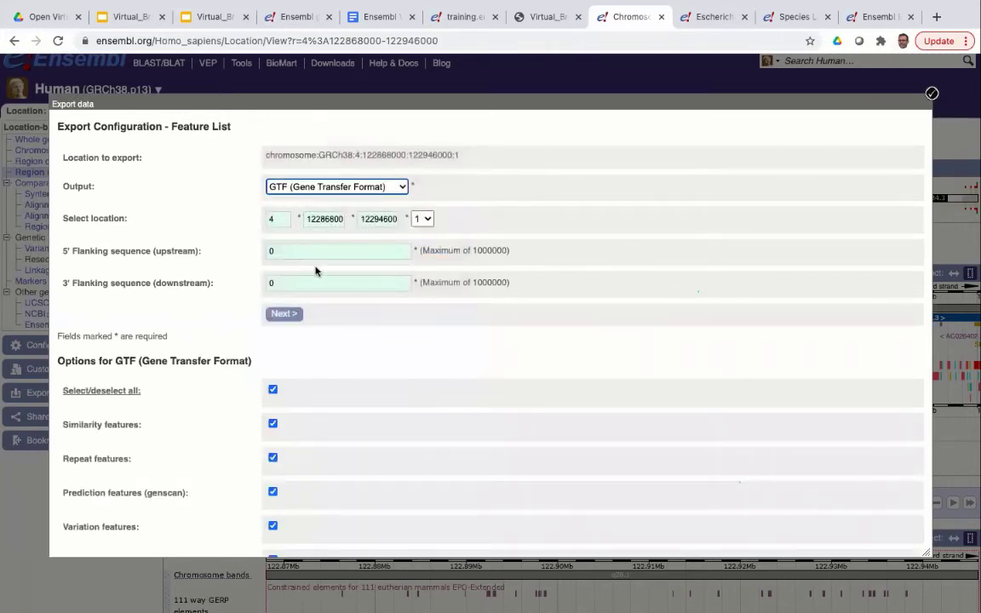
scroll(315, 271, "down", 1)
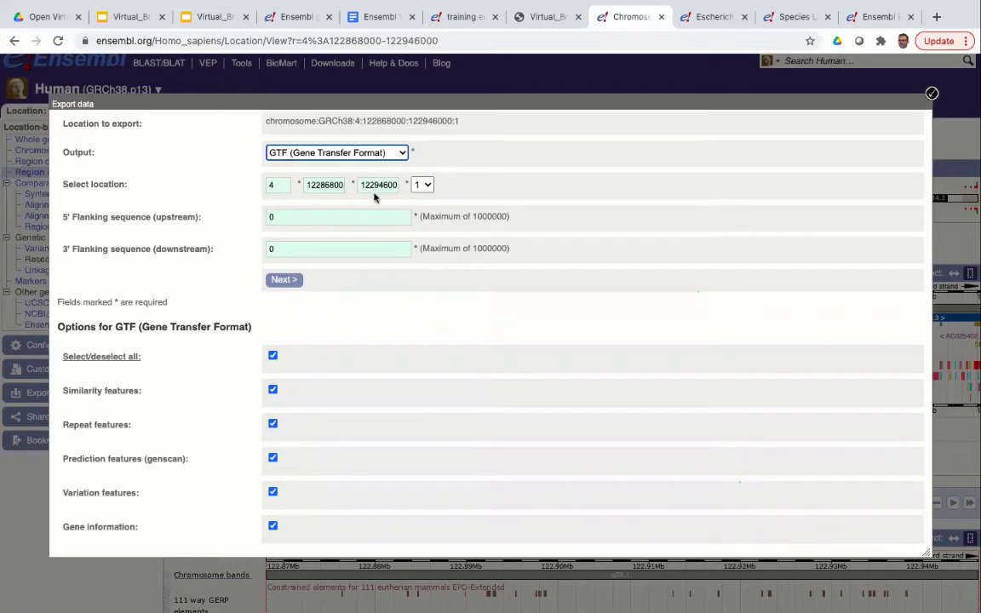
Step: Set the export output to FASTA sequence and export the region's data in HTML format
left_click(373, 158)
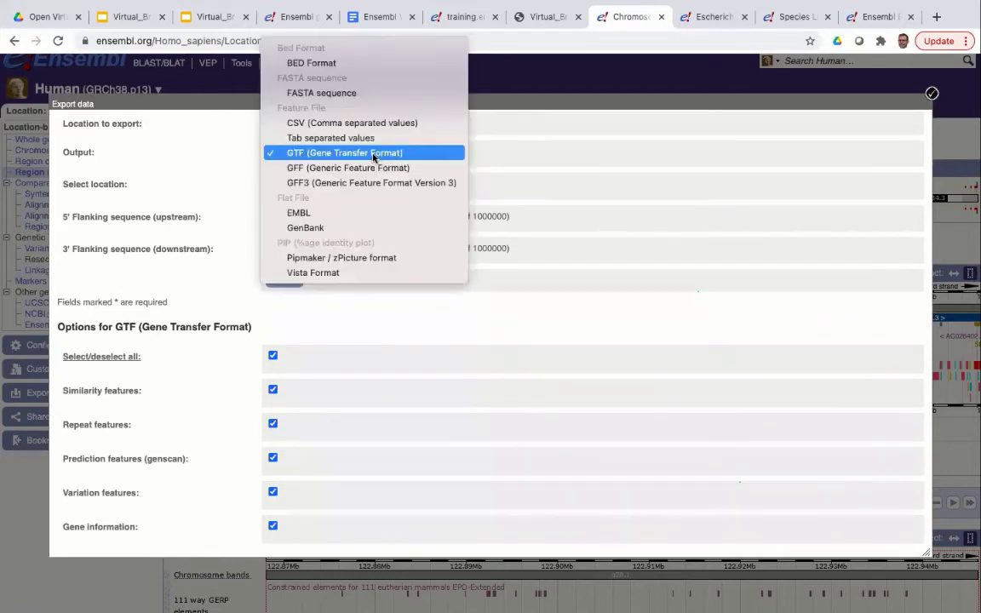
left_click(343, 96)
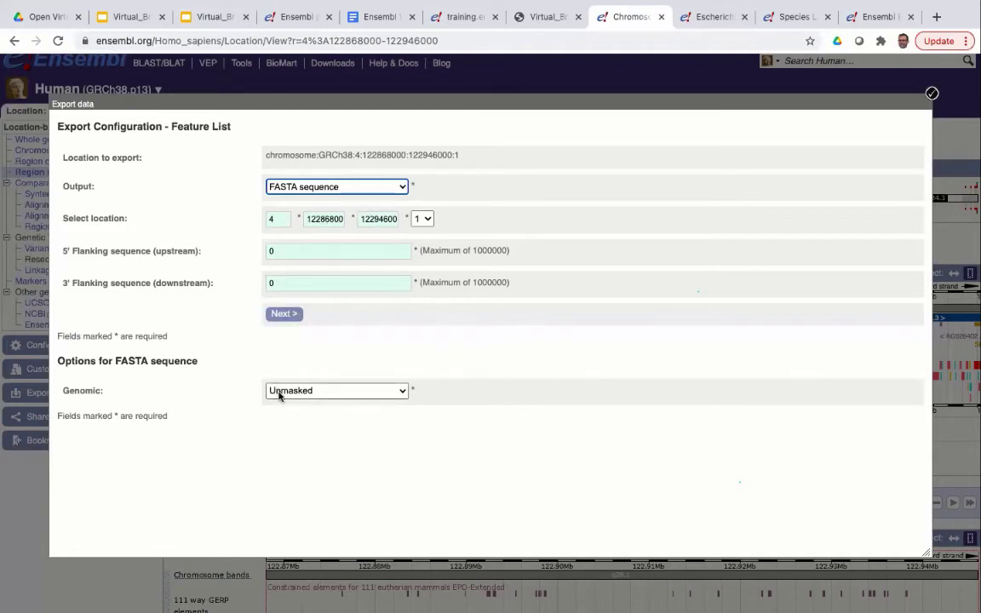
left_click(284, 313)
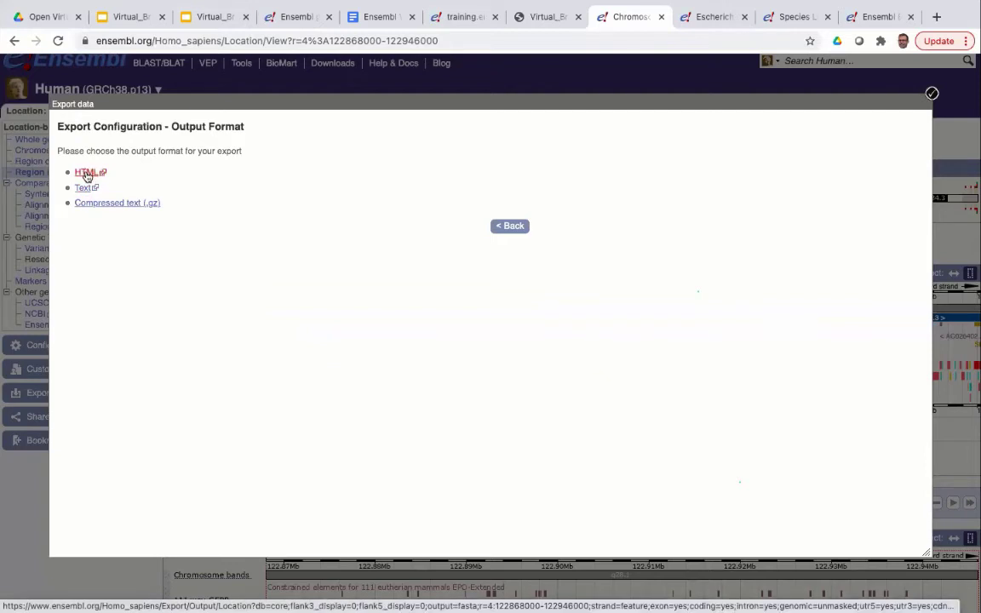
left_click(85, 174)
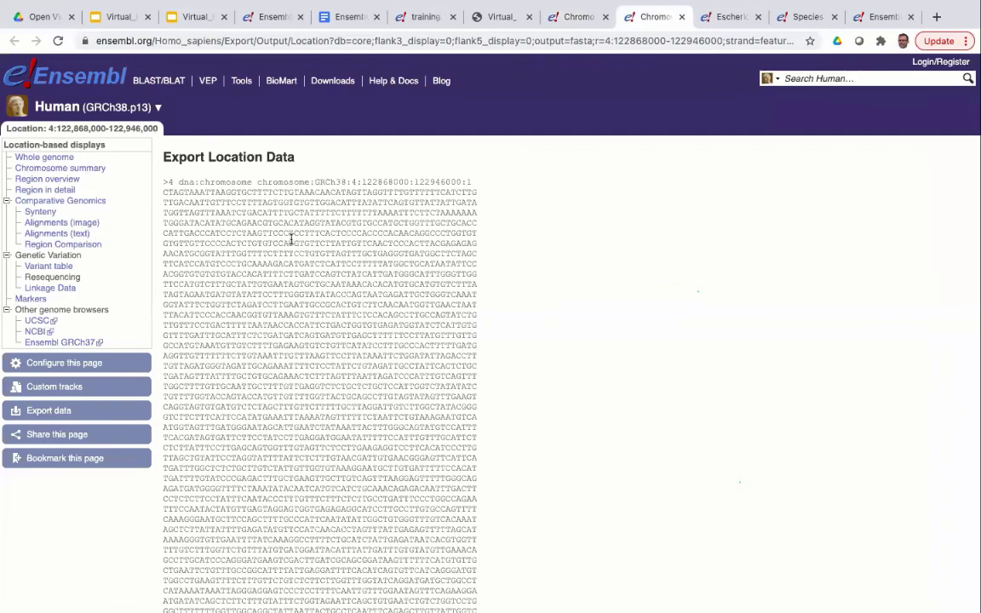
Step: Look through the exported FASTA sequence and highlight its header line with the chromosome, assembly and coordinates
scroll(273, 225, "down", 5)
scroll(290, 241, "down", 4)
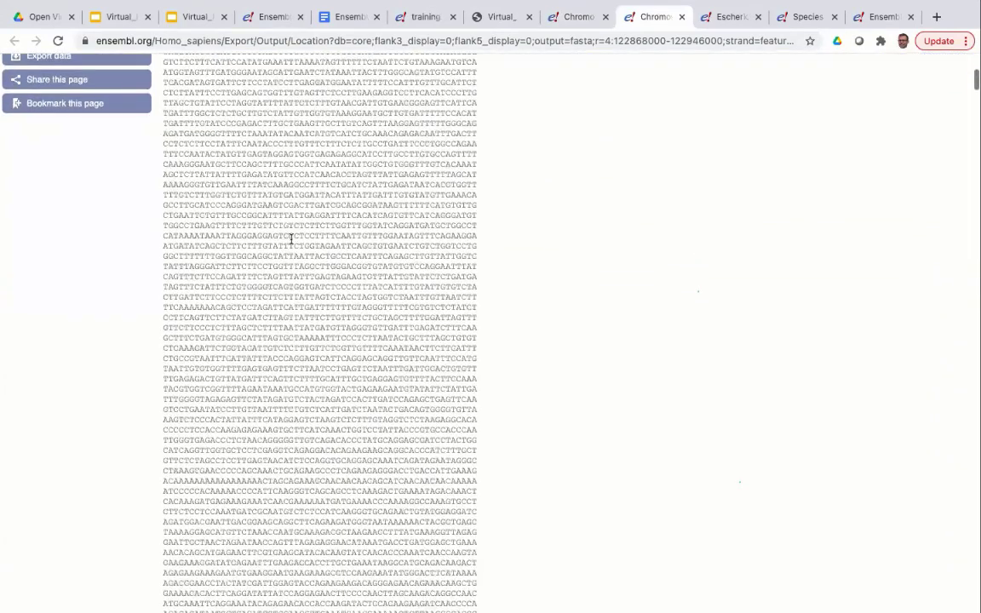
scroll(290, 241, "up", 5)
scroll(291, 241, "up", 3)
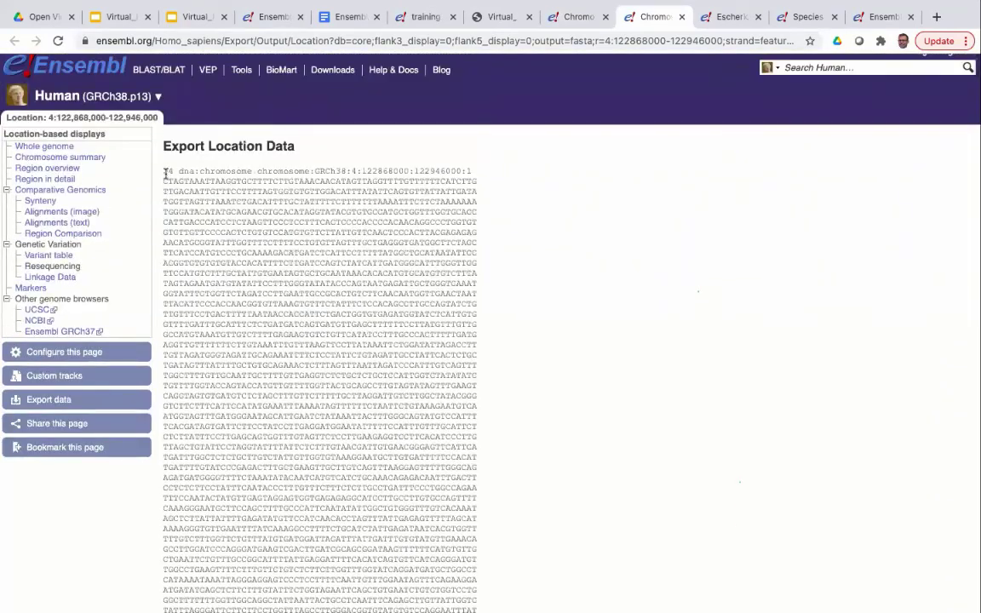
left_click_drag(164, 172, 478, 171)
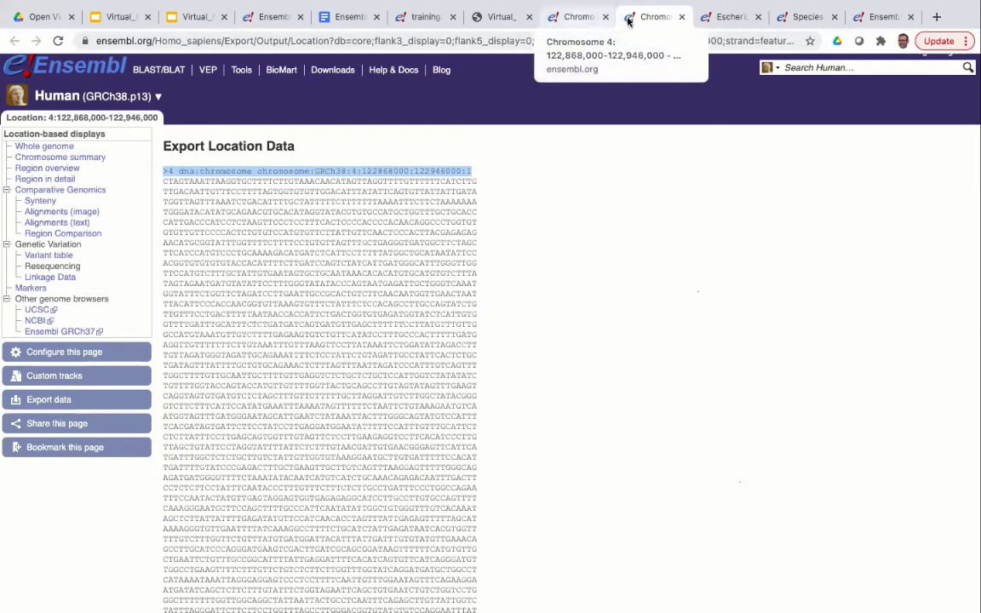
Step: Return to the Region in detail page, leave the export settings and display and highlight the page's share link
left_click(572, 19)
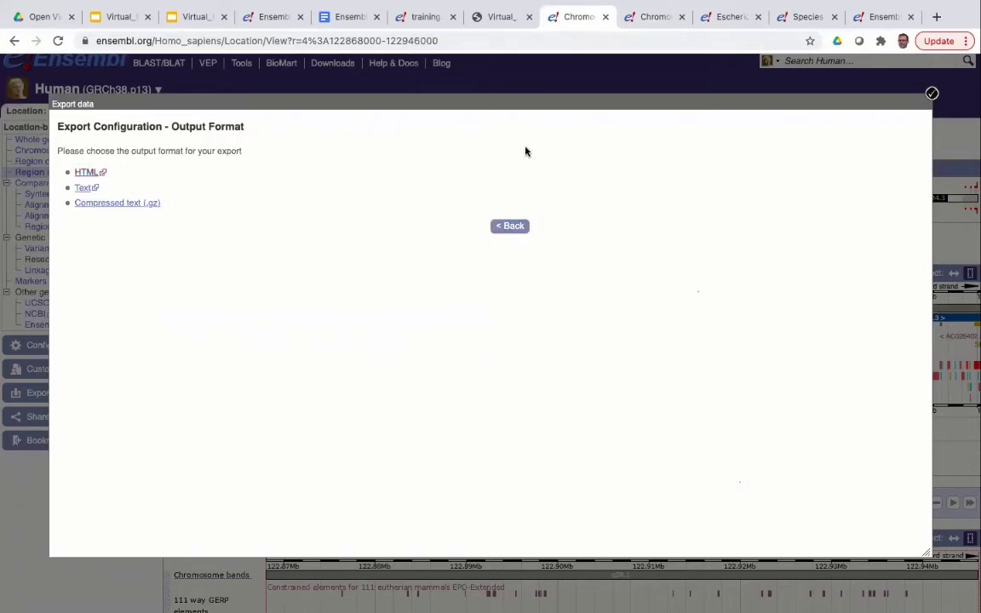
left_click(932, 95)
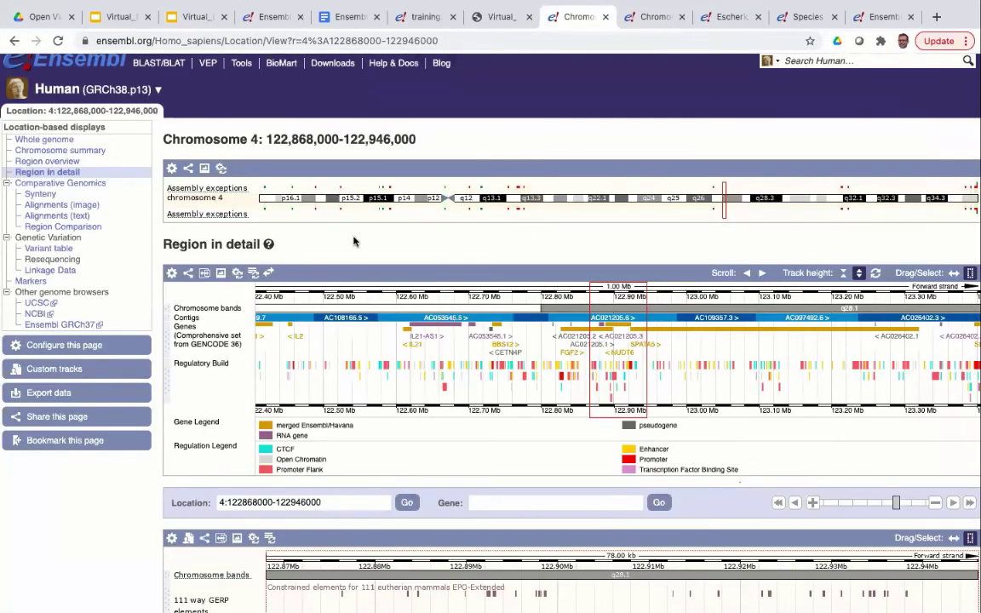
scroll(61, 514, "down", 1)
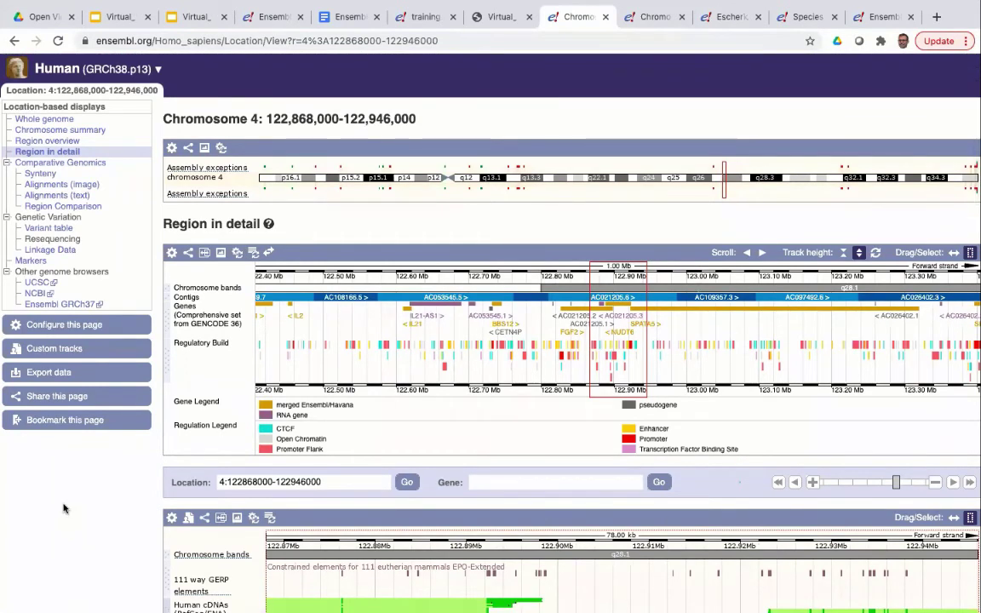
left_click(96, 401)
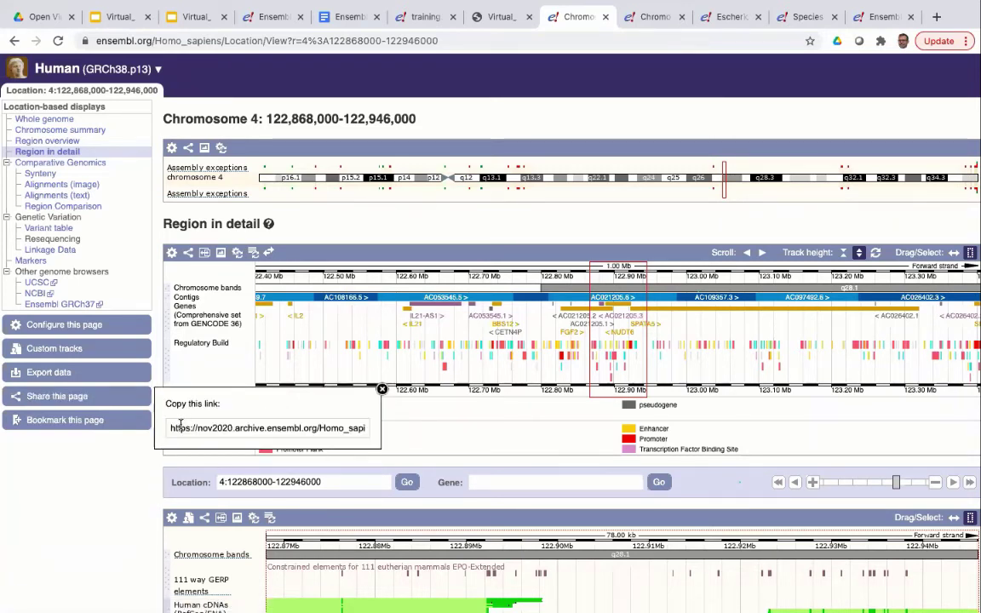
left_click_drag(171, 428, 375, 430)
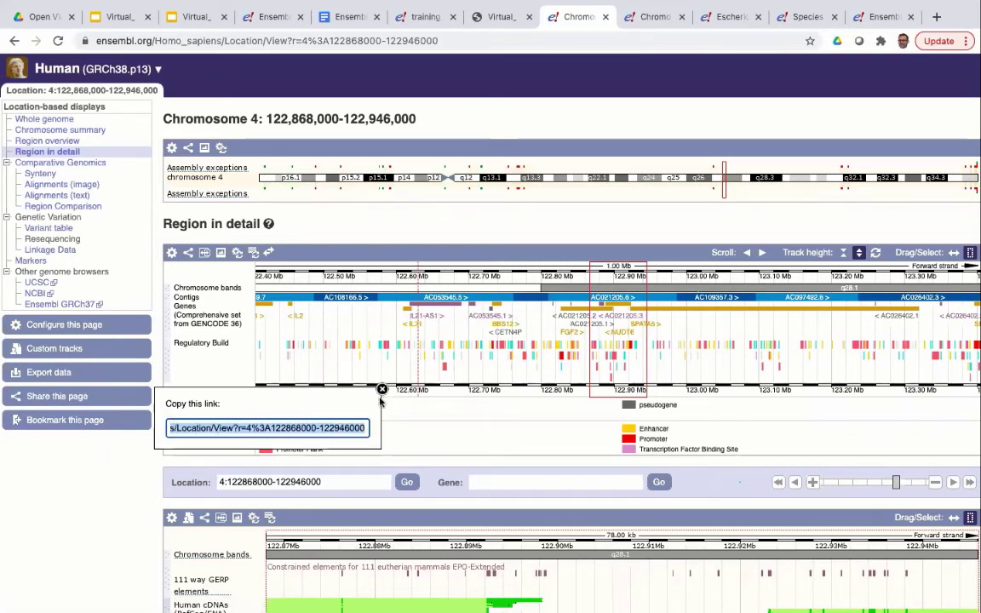
left_click(381, 389)
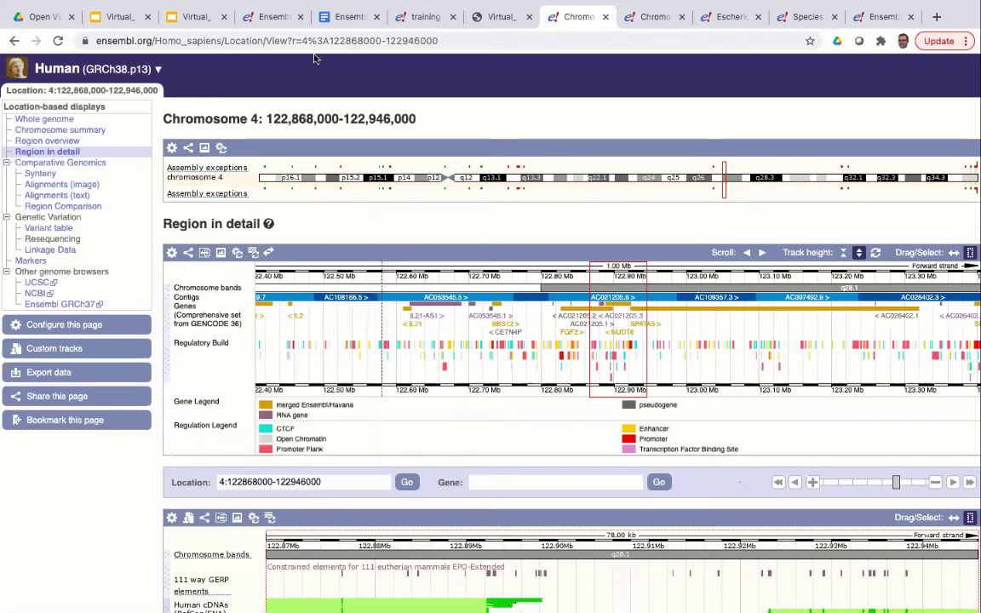
Step: Highlight the region page's full web address and compare it with the archive address offered as the share link
left_click(275, 42)
left_click(333, 41)
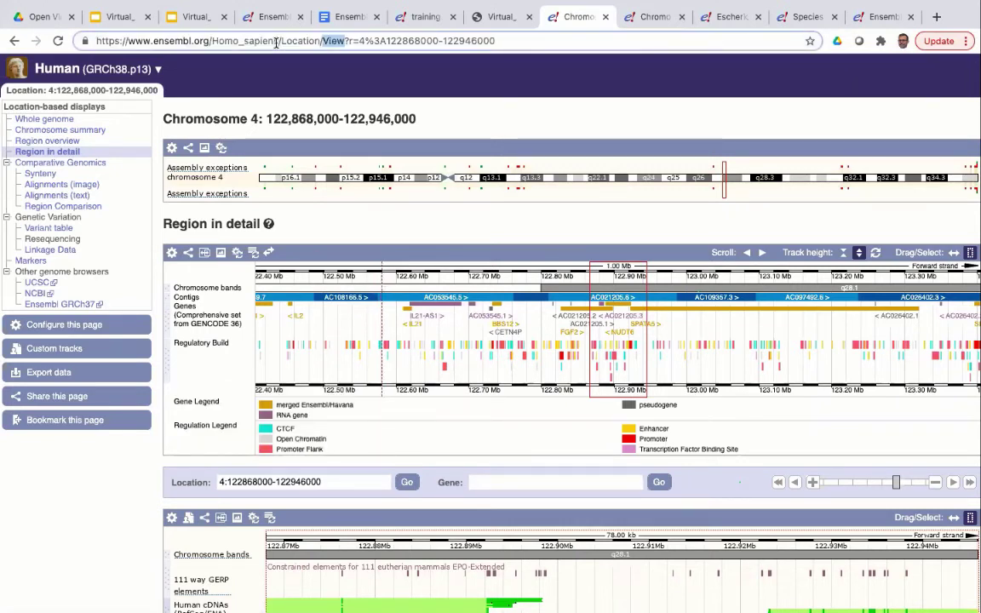
double_click(333, 41)
left_click_drag(500, 38, 89, 41)
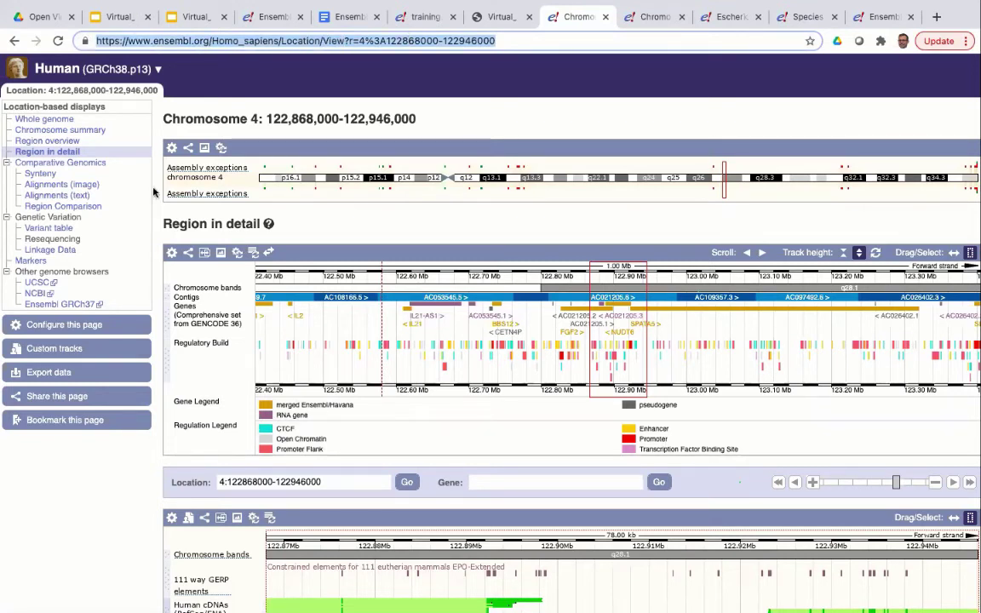
left_click(83, 398)
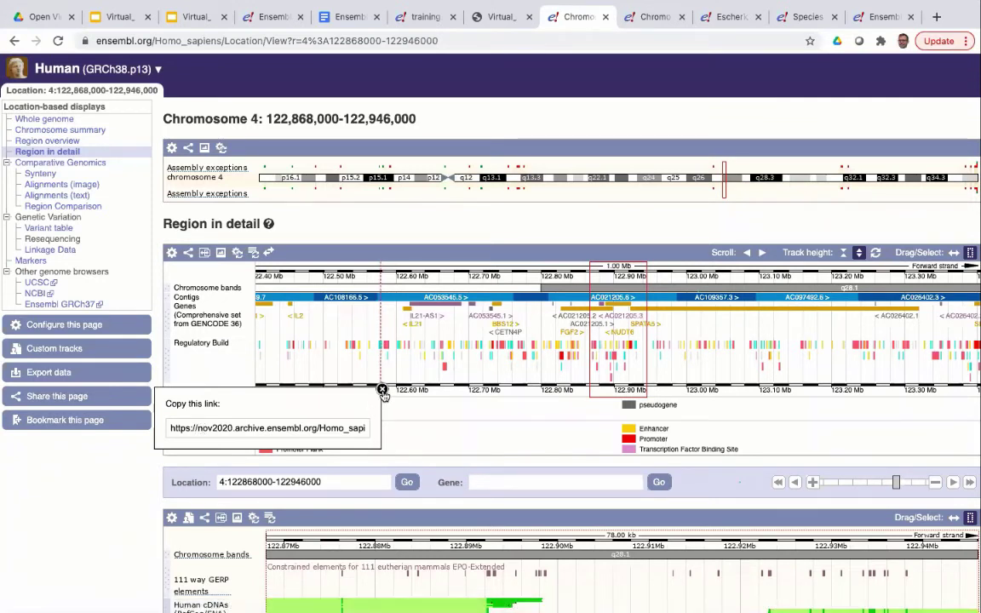
left_click(383, 391)
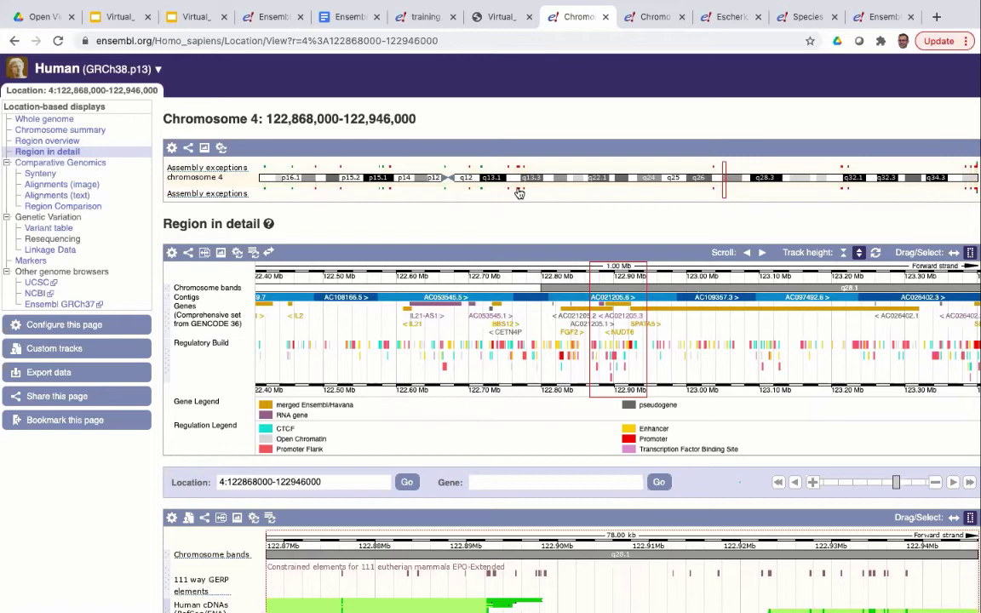
Step: View the details of the assembly exception marked below band q13.3 on the chromosome 4 overview
left_click(519, 194)
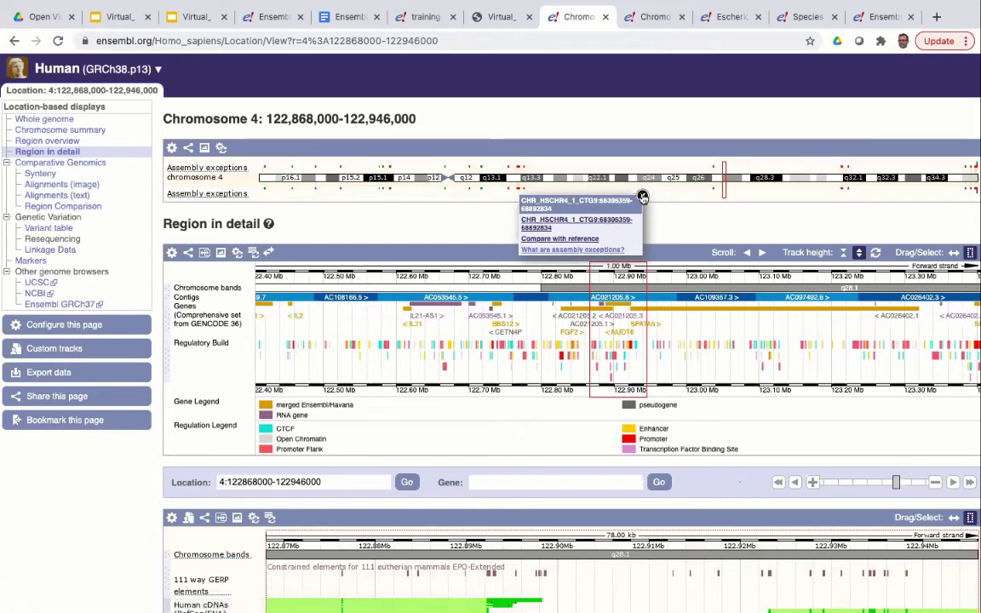
left_click(643, 197)
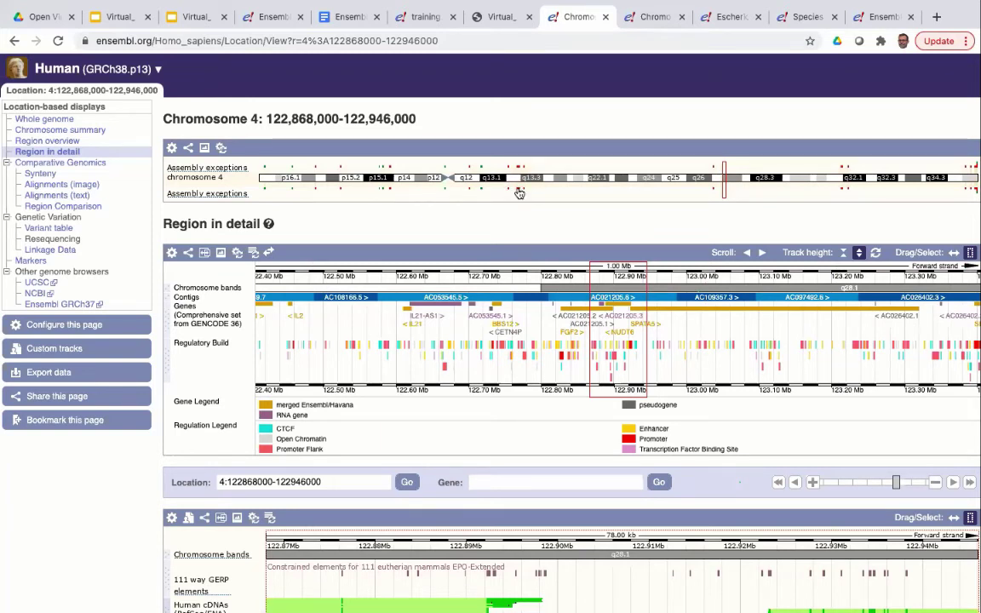
Step: Examine the Region in detail image's tracks, including forward and reverse strand genes, cDNAs, variants and Regulatory Build, along with the legends
scroll(579, 189, "down", 2)
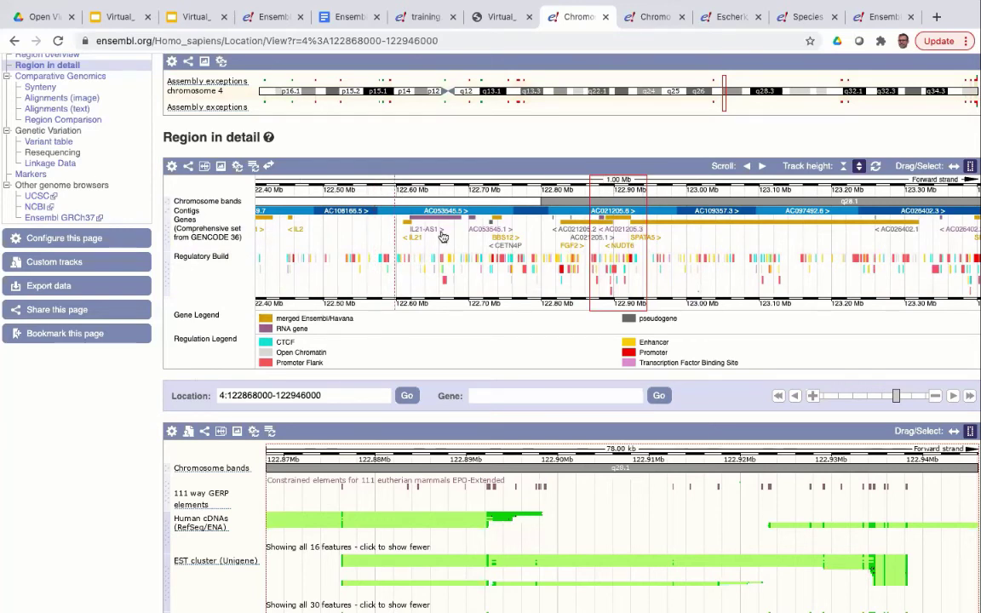
scroll(441, 215, "down", 3)
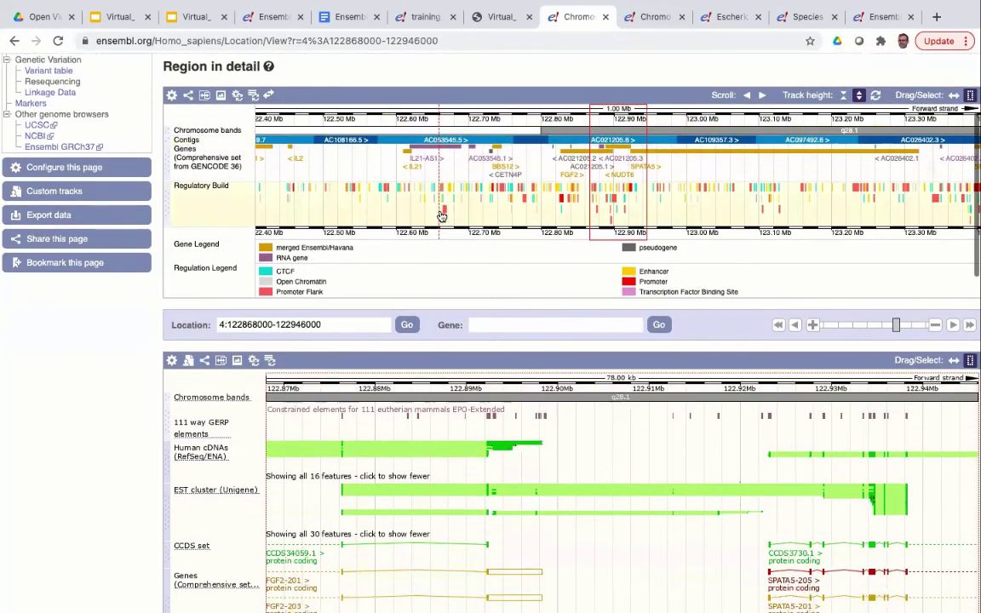
scroll(441, 216, "down", 2)
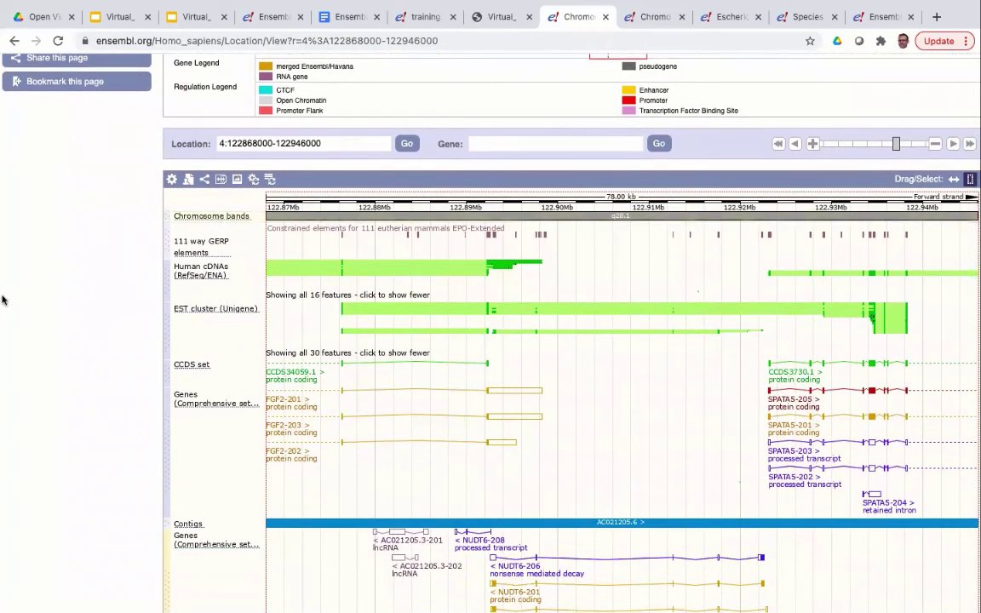
scroll(2, 300, "down", 1)
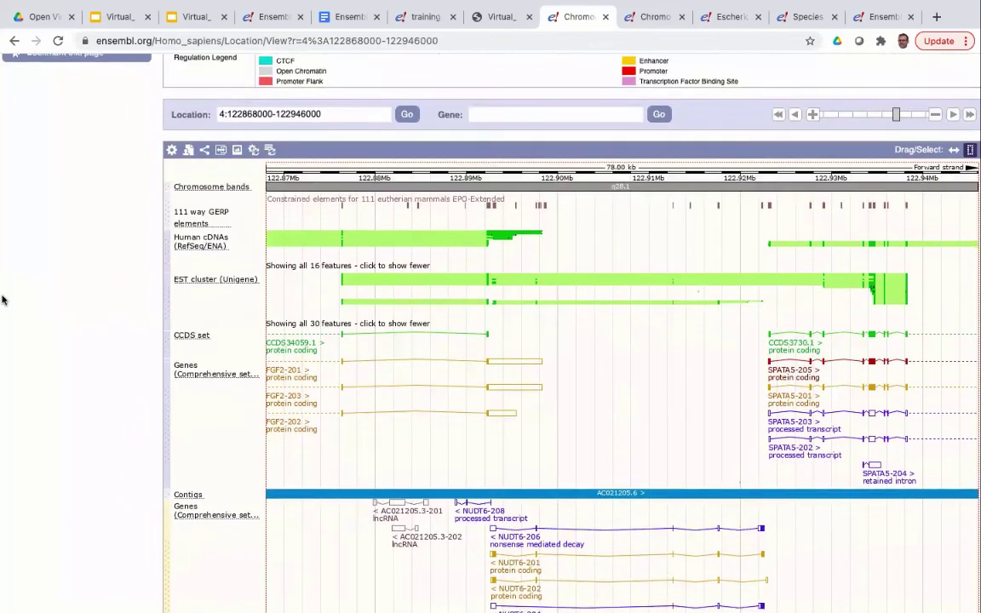
scroll(3, 300, "down", 1)
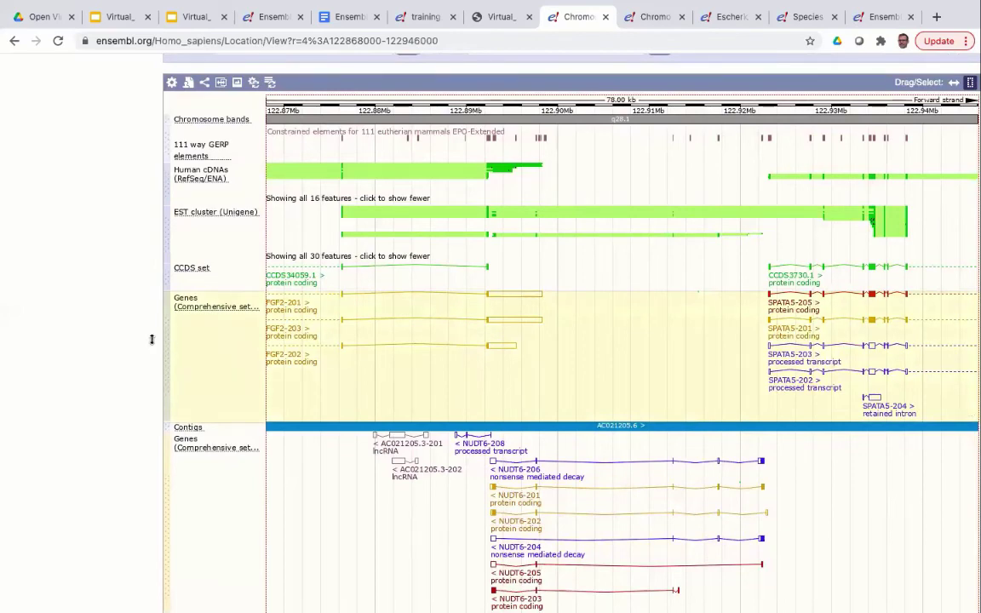
scroll(75, 324, "down", 3)
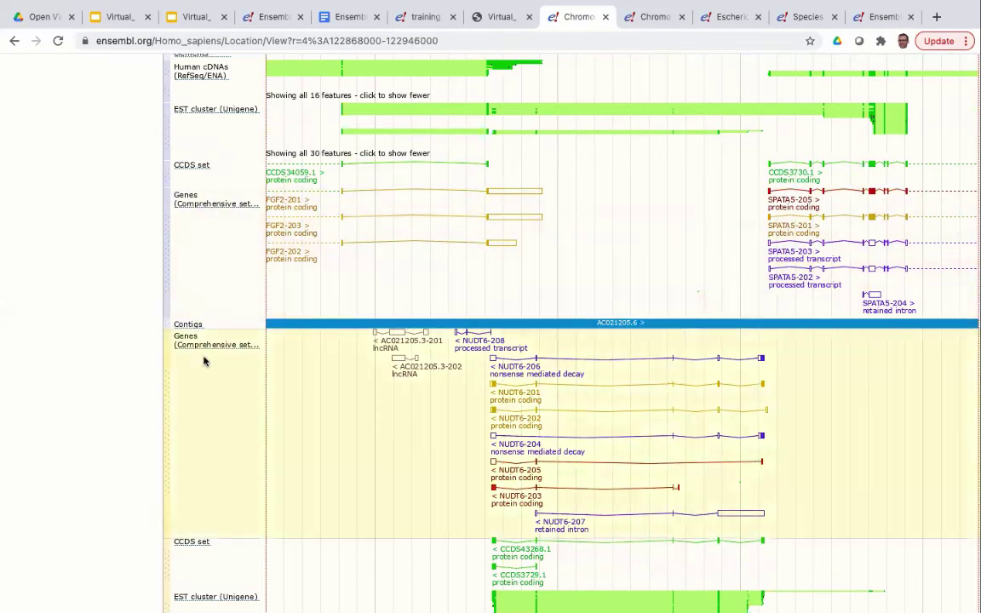
scroll(203, 361, "down", 3)
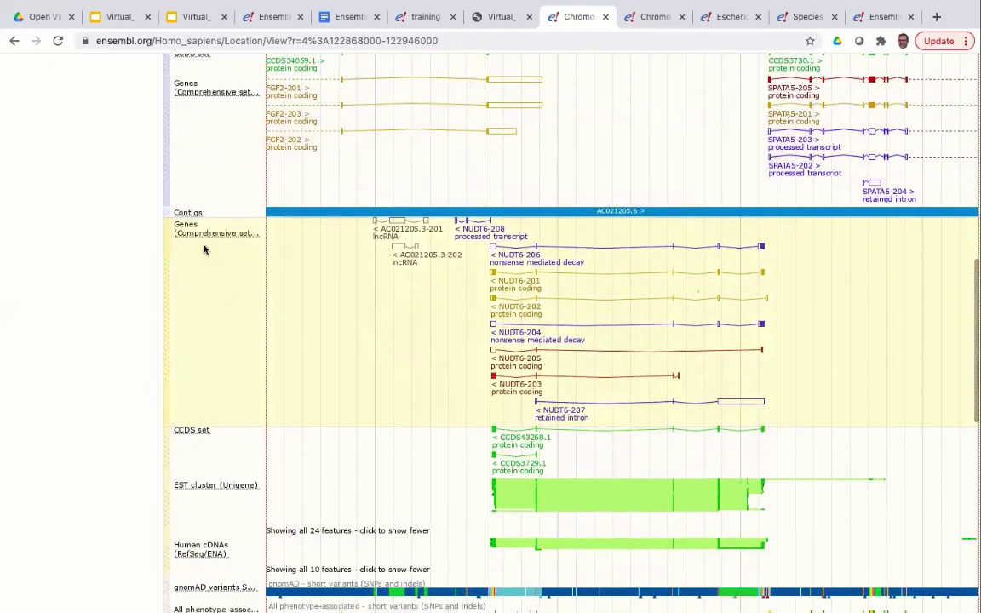
scroll(225, 223, "up", 1)
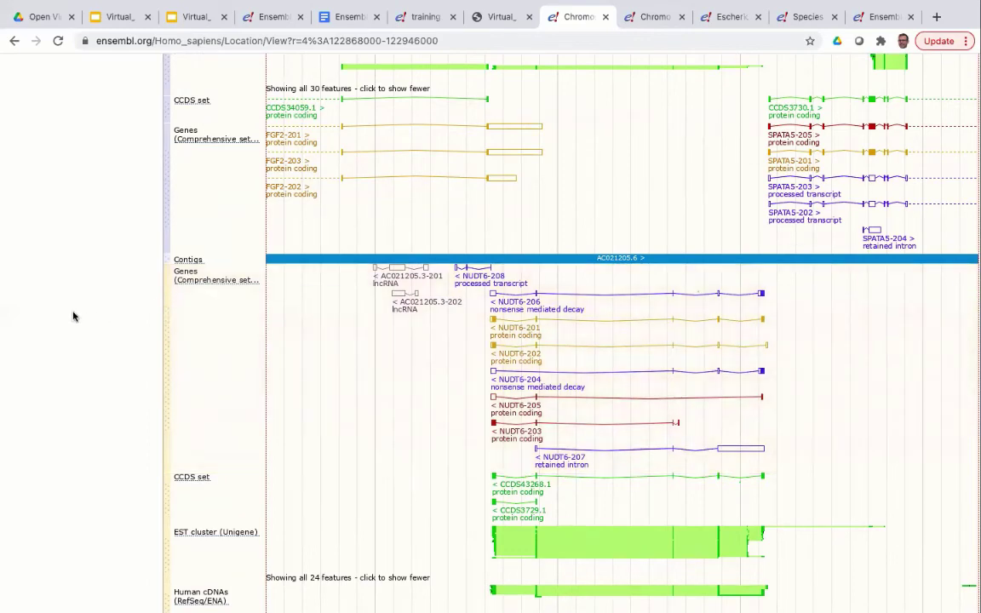
scroll(73, 317, "down", 3)
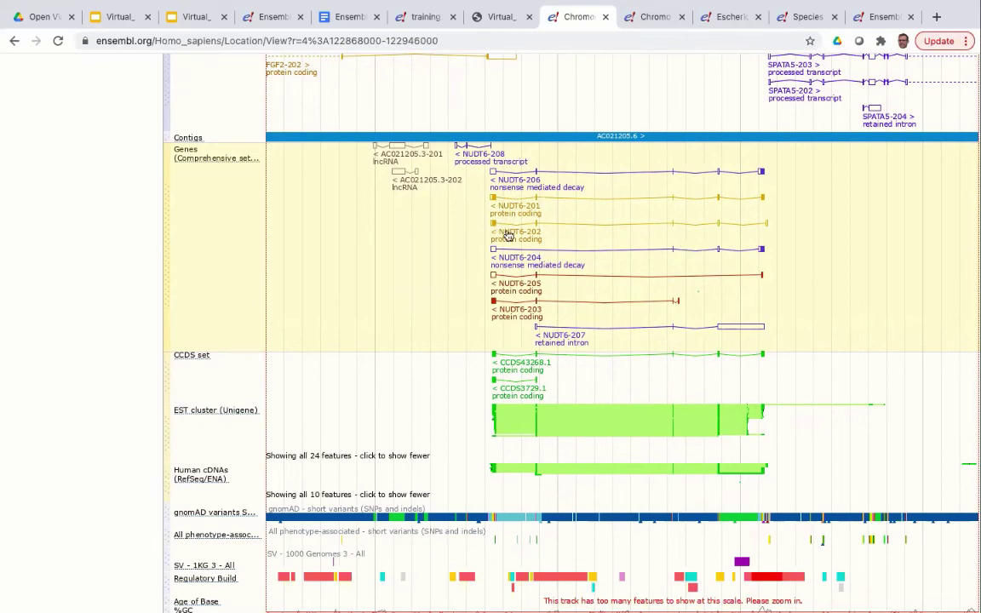
scroll(110, 236, "down", 1)
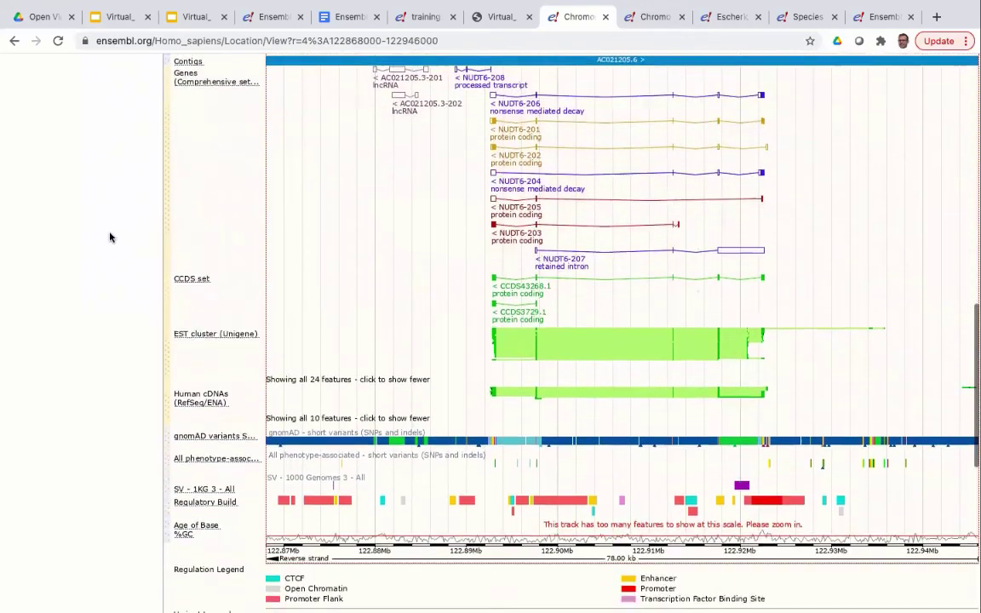
scroll(110, 237, "down", 2)
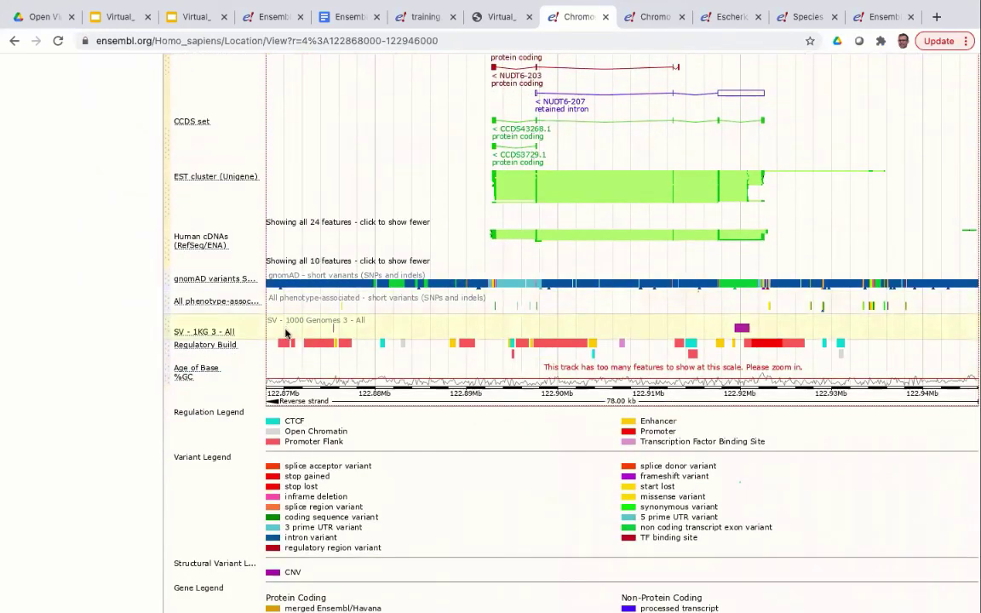
scroll(287, 332, "down", 2)
scroll(288, 357, "up", 6)
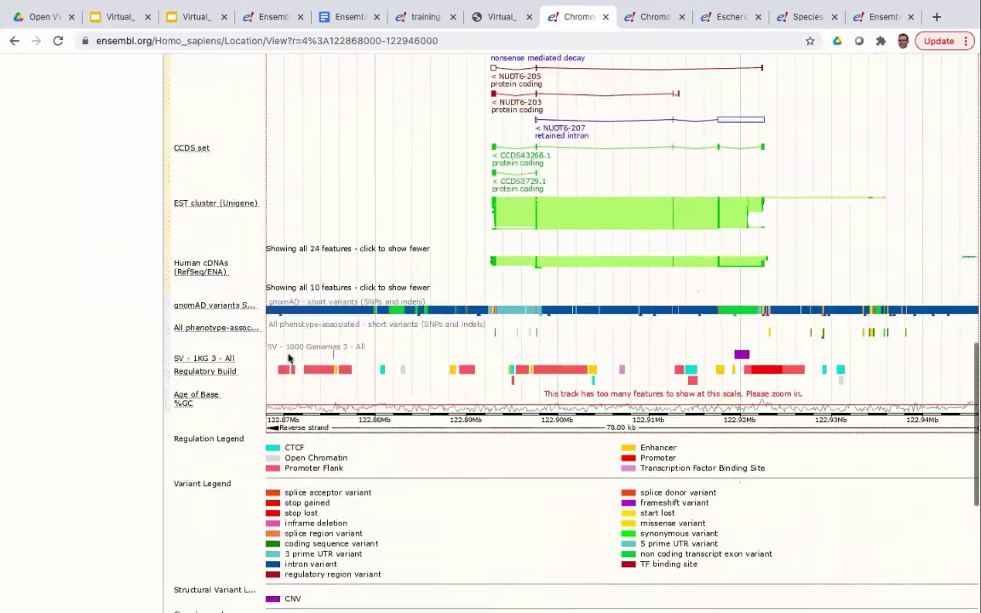
scroll(288, 358, "up", 2)
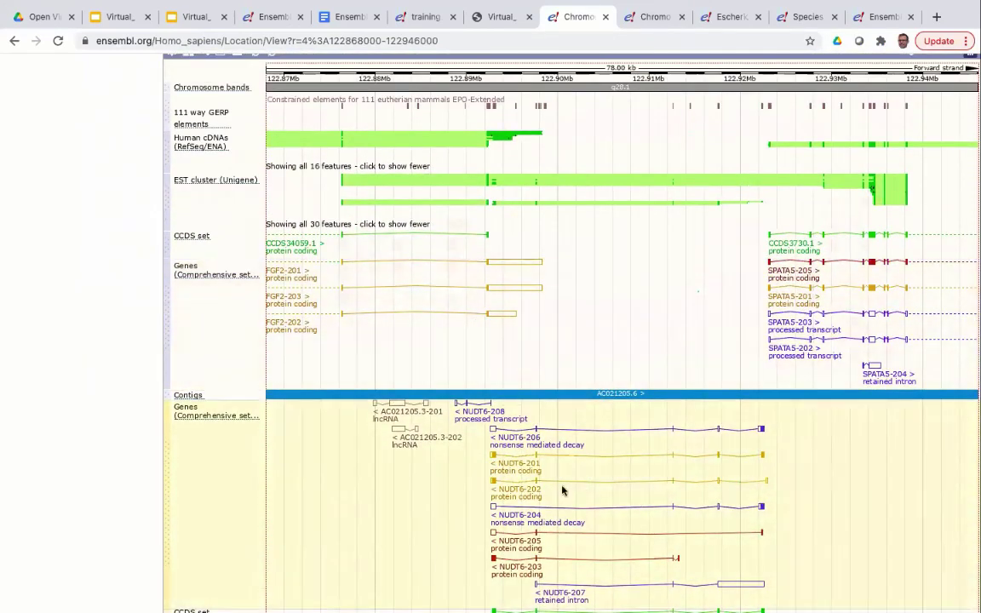
scroll(572, 467, "up", 1)
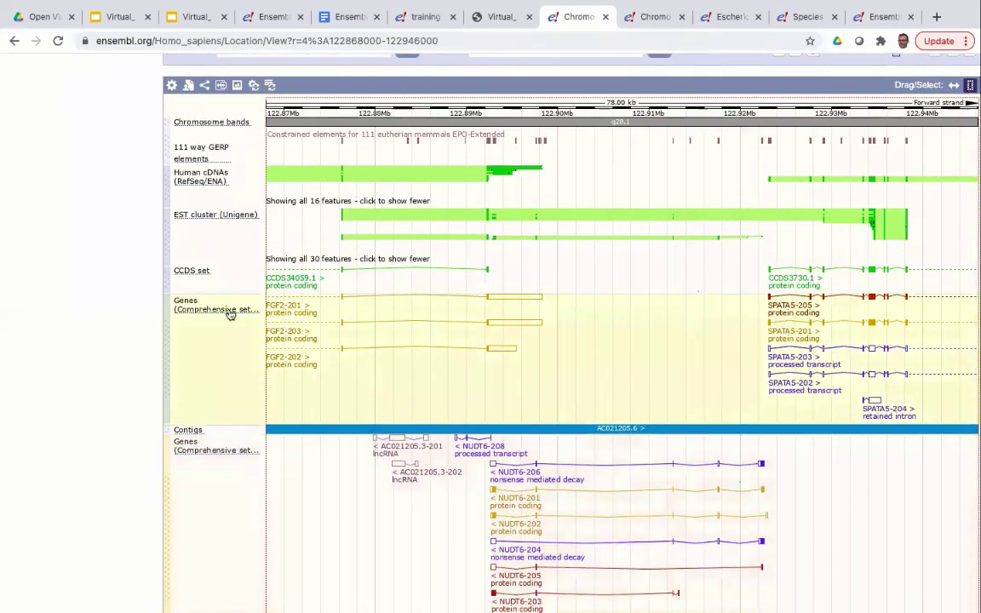
scroll(120, 313, "up", 3)
scroll(118, 313, "up", 3)
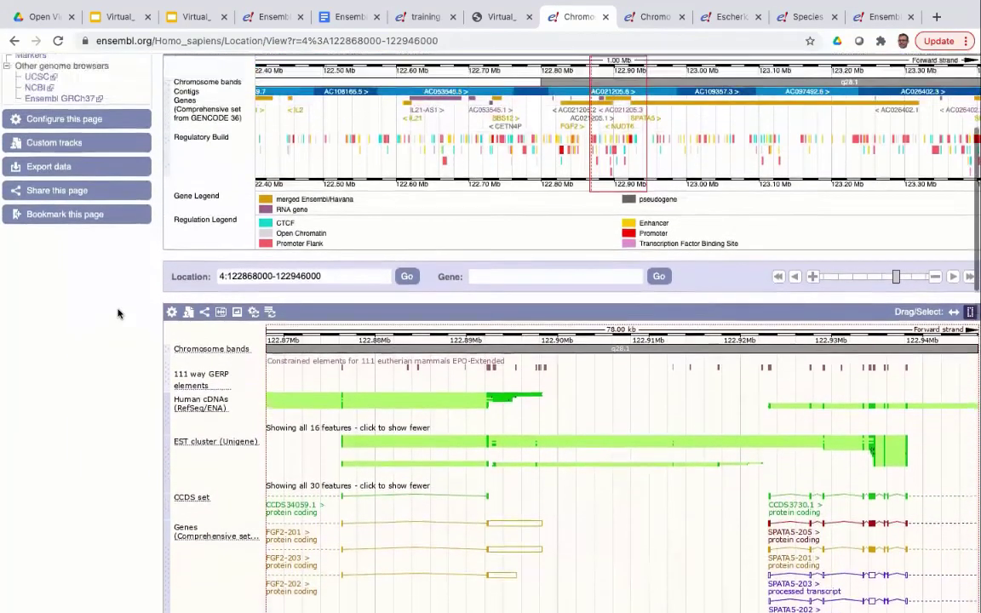
Step: Open the region image's track configuration and turn on the LOVD variants track in the Normal (collapsed for windows over 200kb) style
left_click(71, 131)
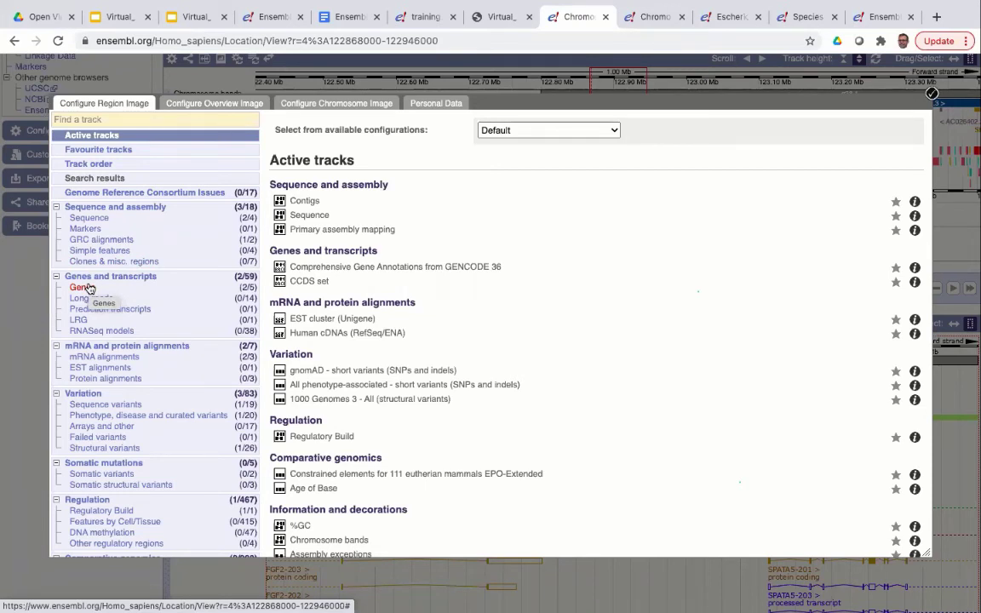
left_click(84, 395)
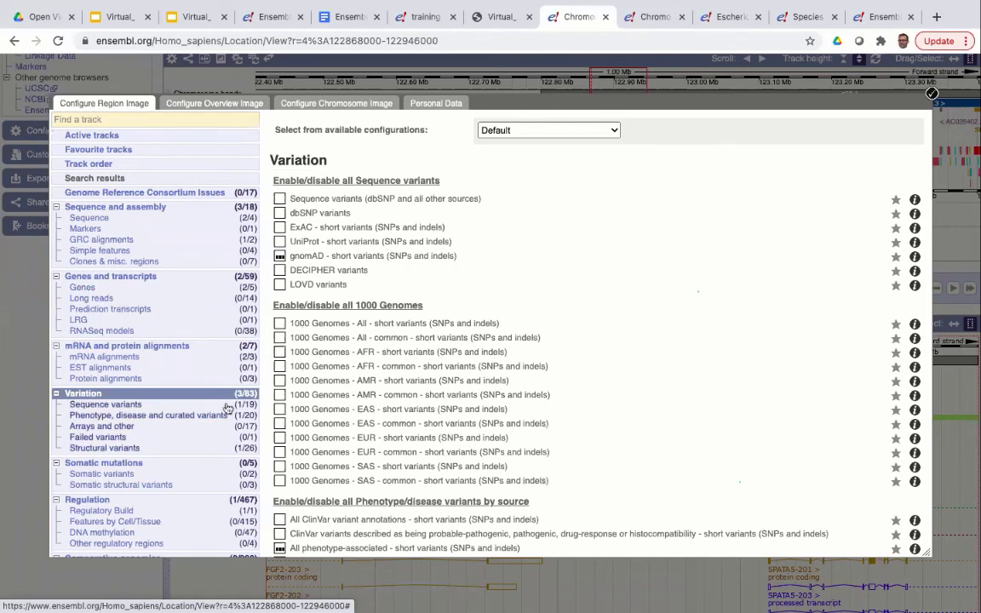
scroll(377, 274, "down", 5)
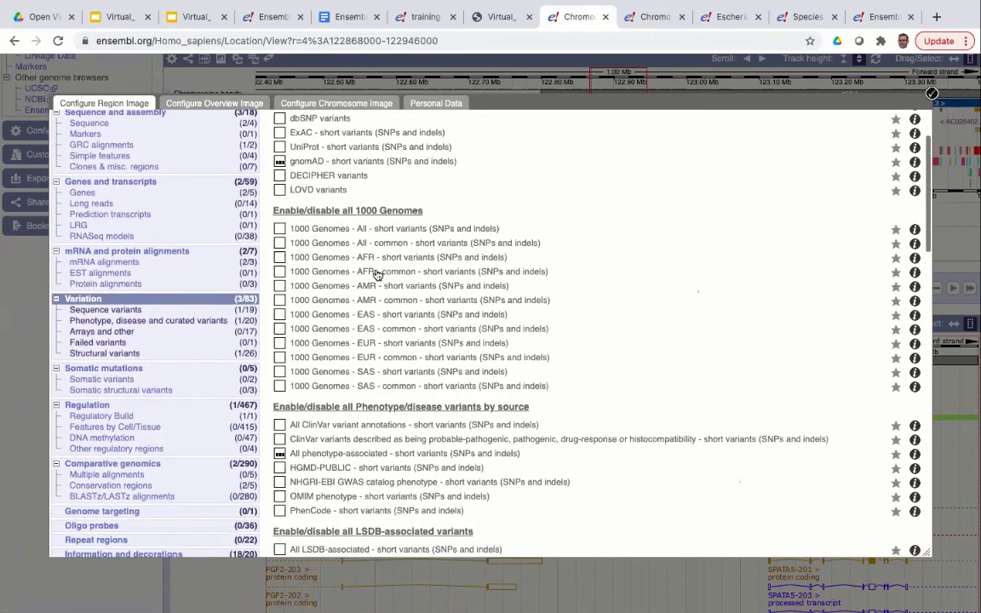
scroll(377, 274, "down", 8)
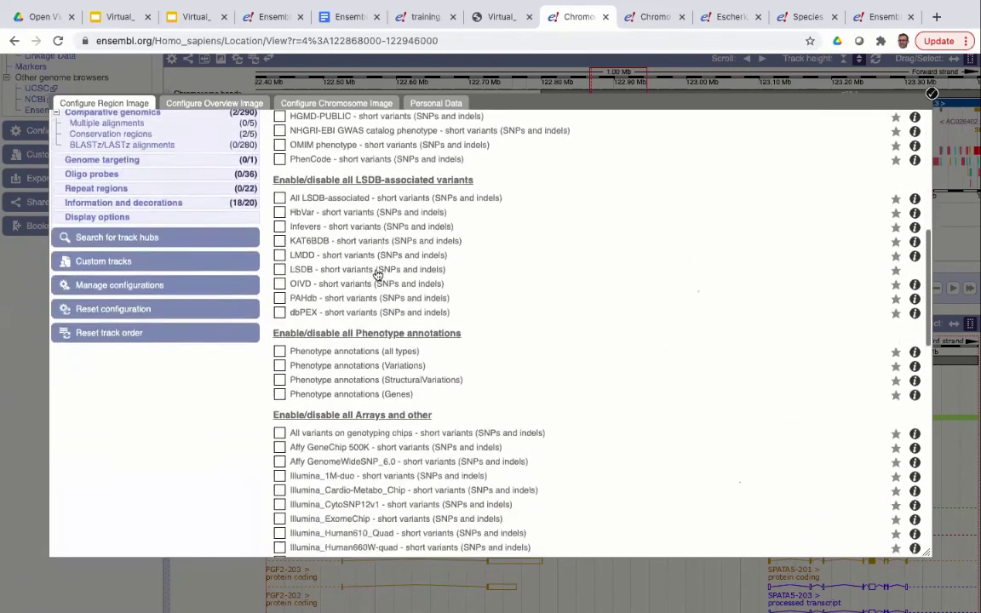
scroll(377, 274, "up", 8)
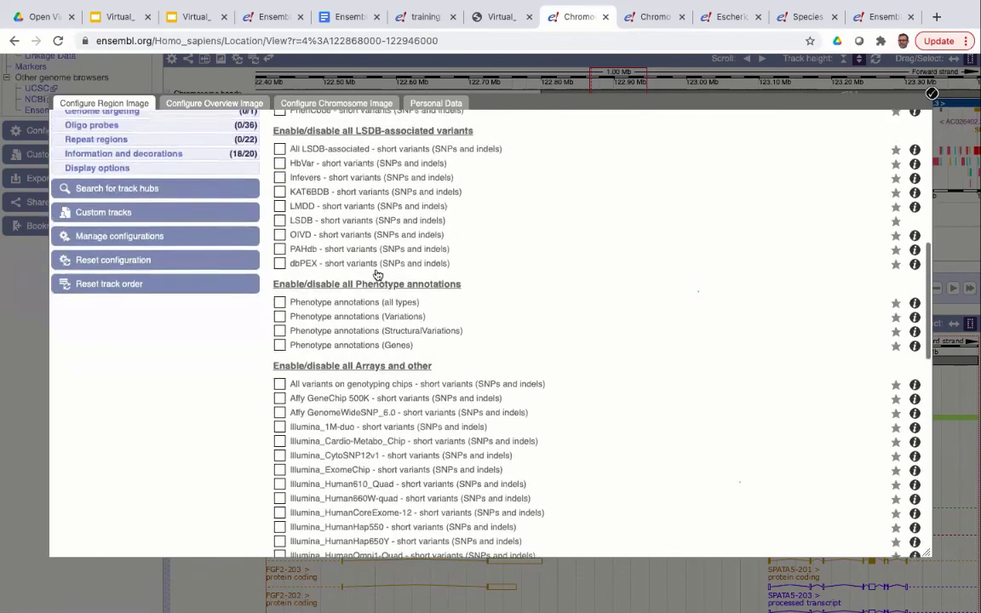
scroll(377, 274, "up", 4)
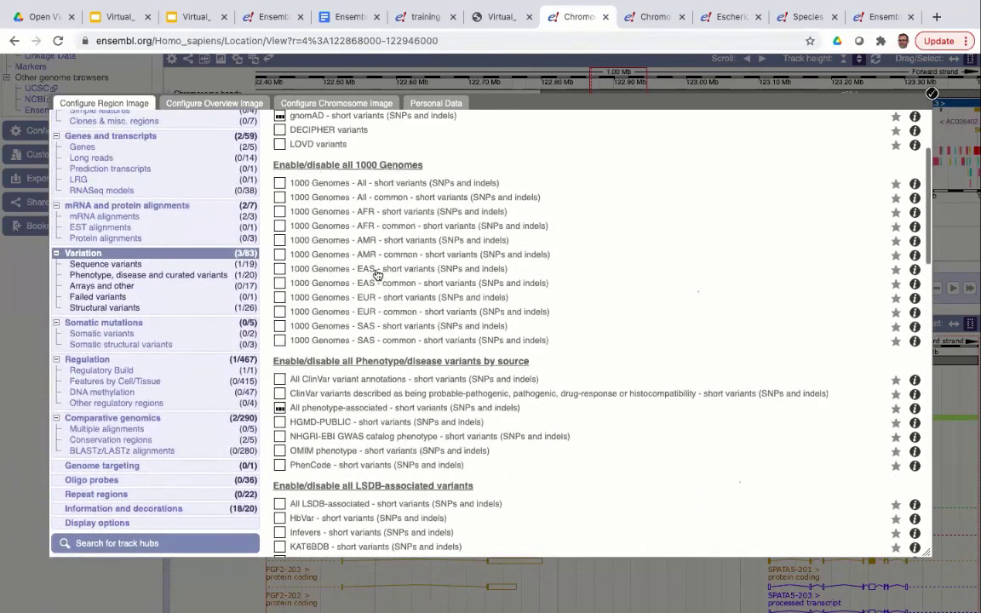
scroll(377, 274, "up", 1)
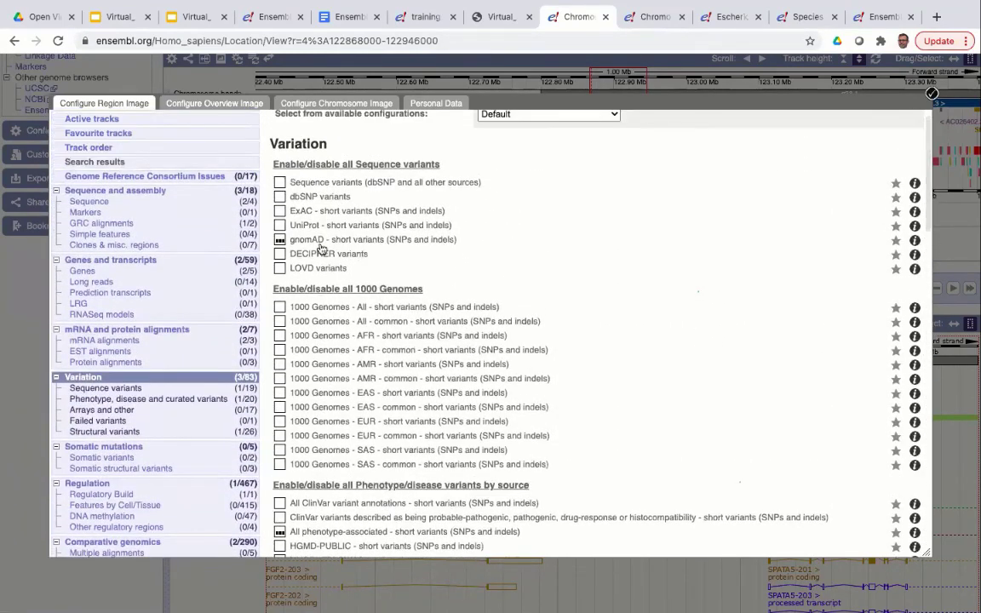
left_click(279, 240)
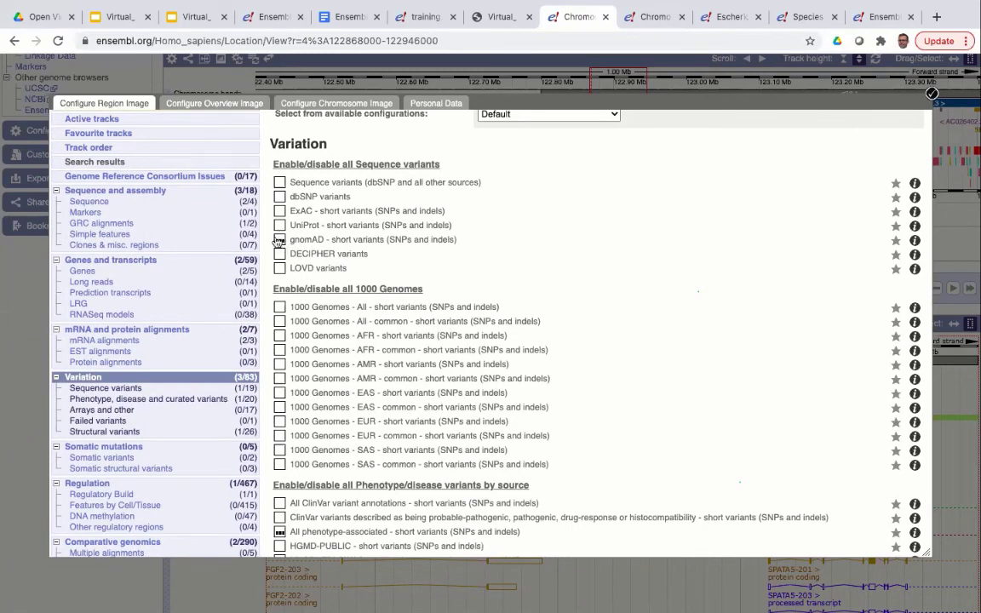
left_click(279, 240)
left_click(281, 270)
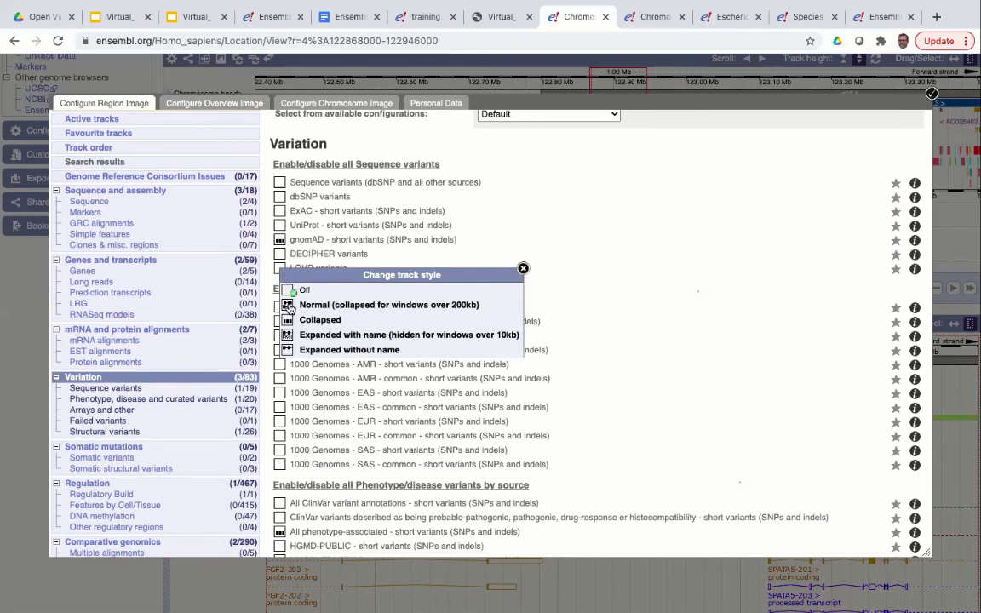
left_click(288, 307)
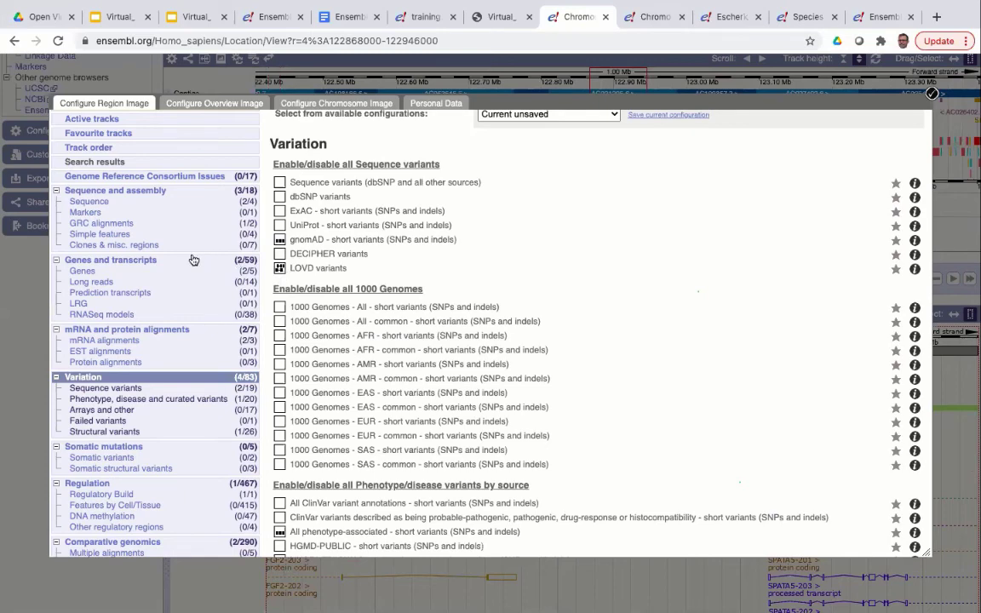
Step: Find tracks matching uniprot, turn on Proteins (mammal) from UniProt in Normal style, show its description and apply the configuration
scroll(364, 317, "up", 1)
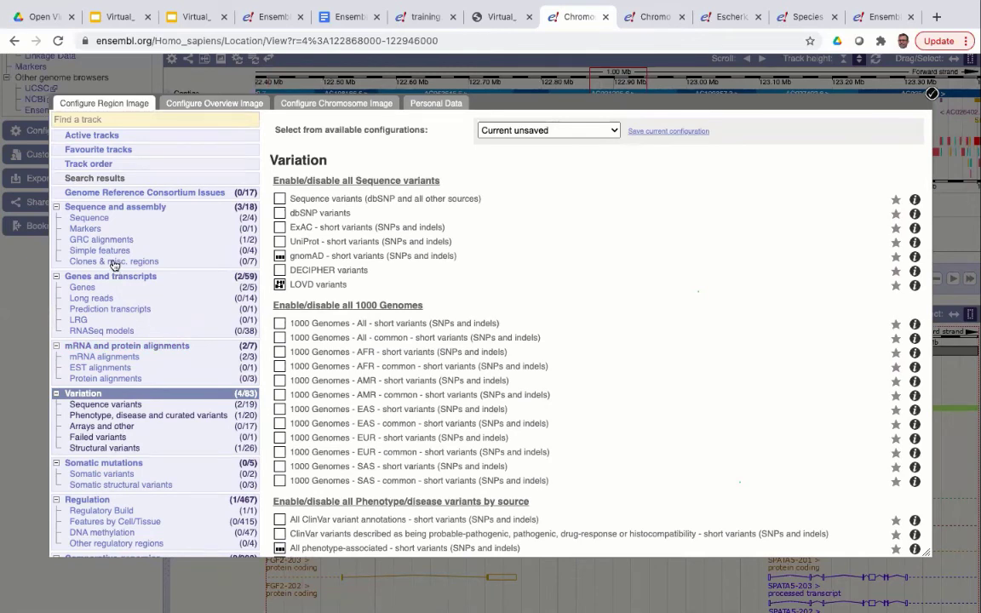
left_click(116, 119)
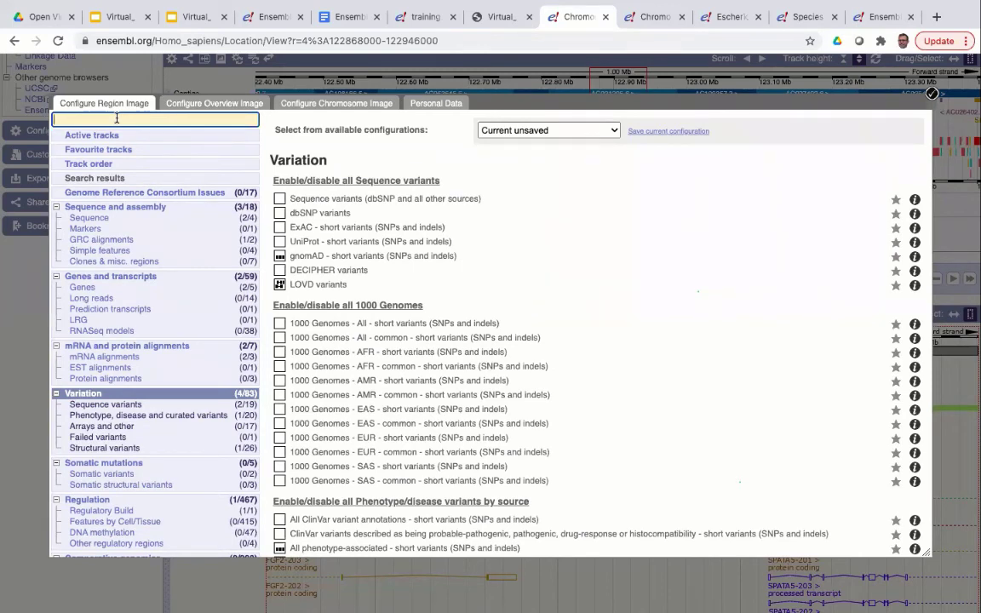
type("uniprot")
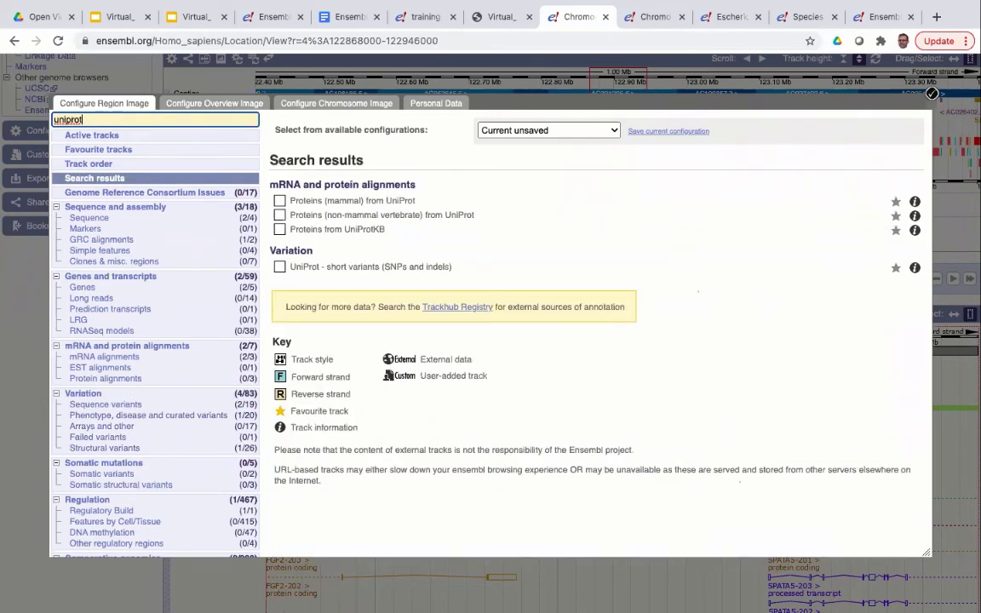
left_click(280, 202)
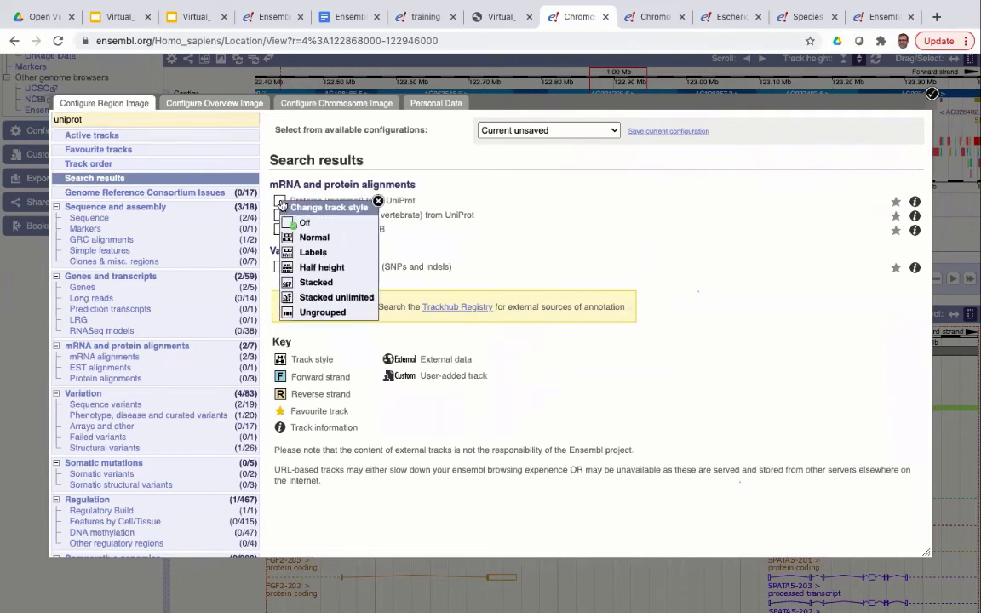
left_click(288, 240)
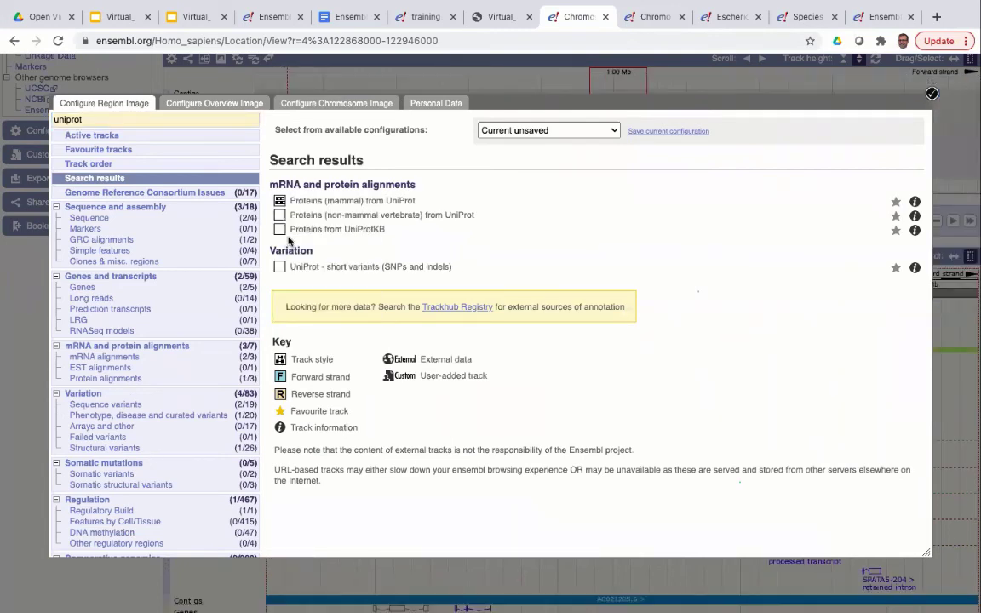
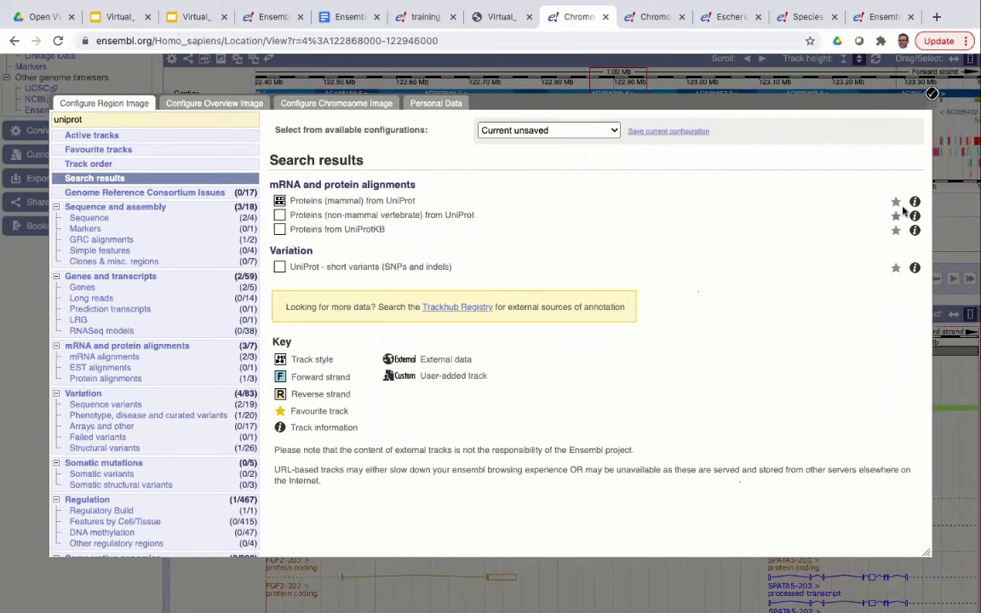
left_click(915, 202)
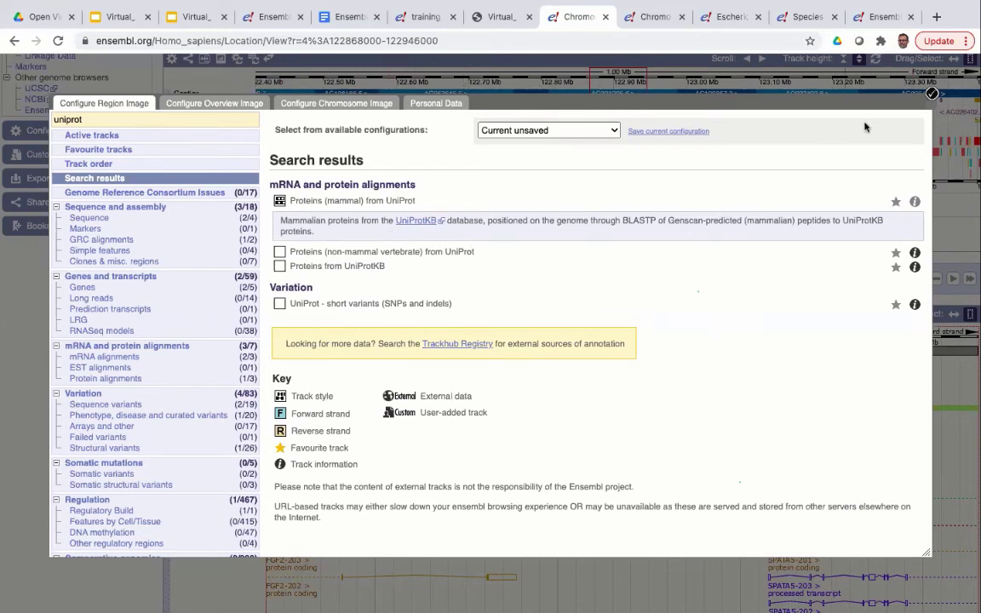
left_click(932, 97)
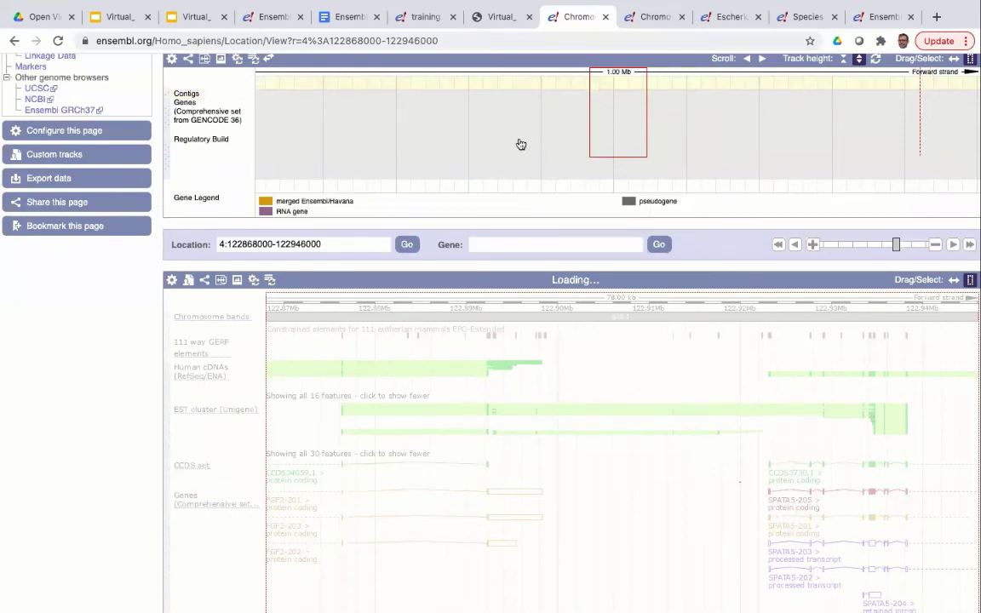
Step: View the description and style options of the LOVD SNPs/indels track in the region image, and turn that track off
scroll(3, 402, "down", 2)
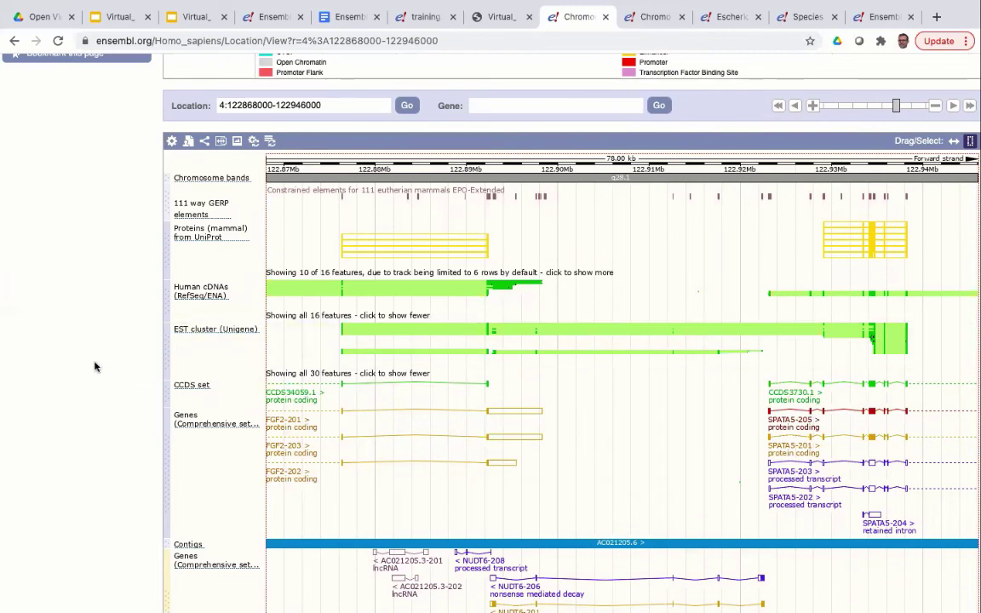
scroll(94, 365, "down", 1)
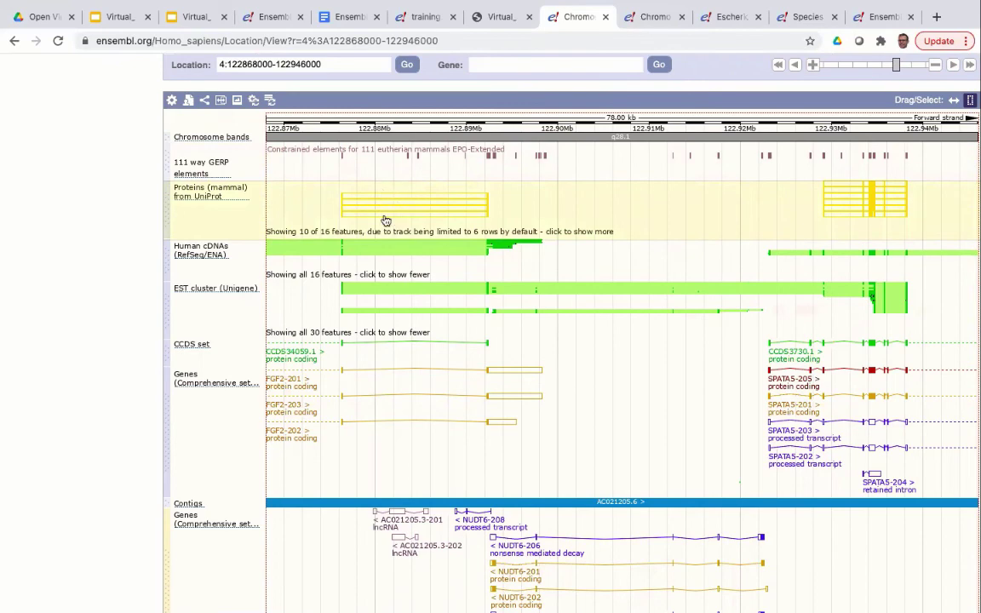
scroll(391, 221, "down", 5)
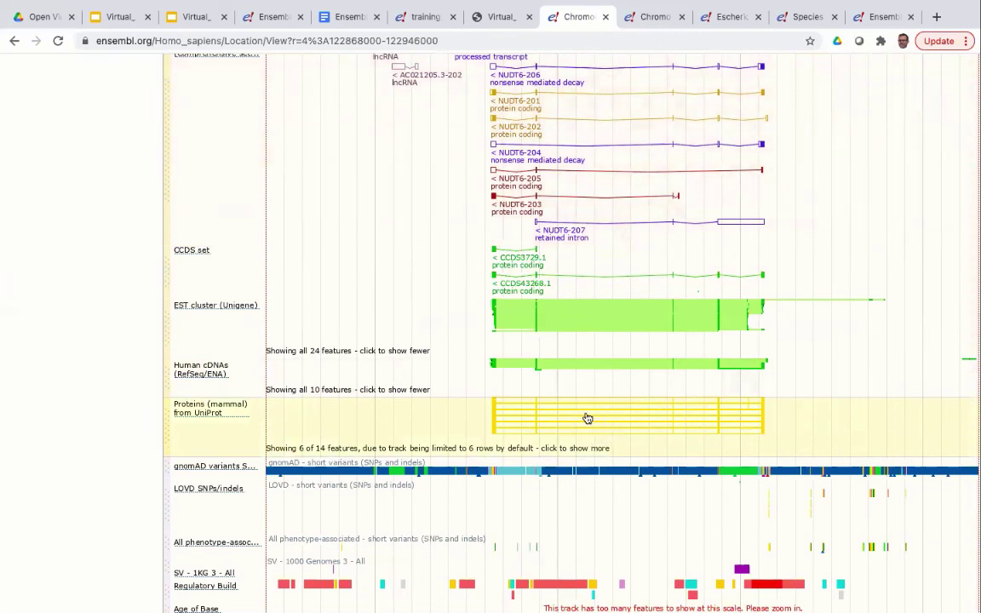
scroll(586, 418, "down", 2)
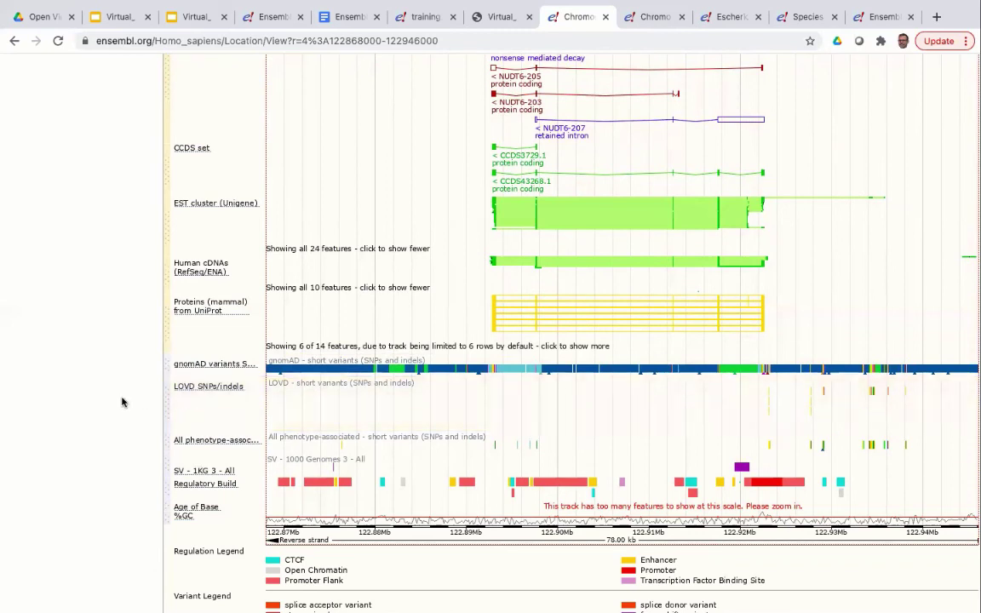
left_click(207, 393)
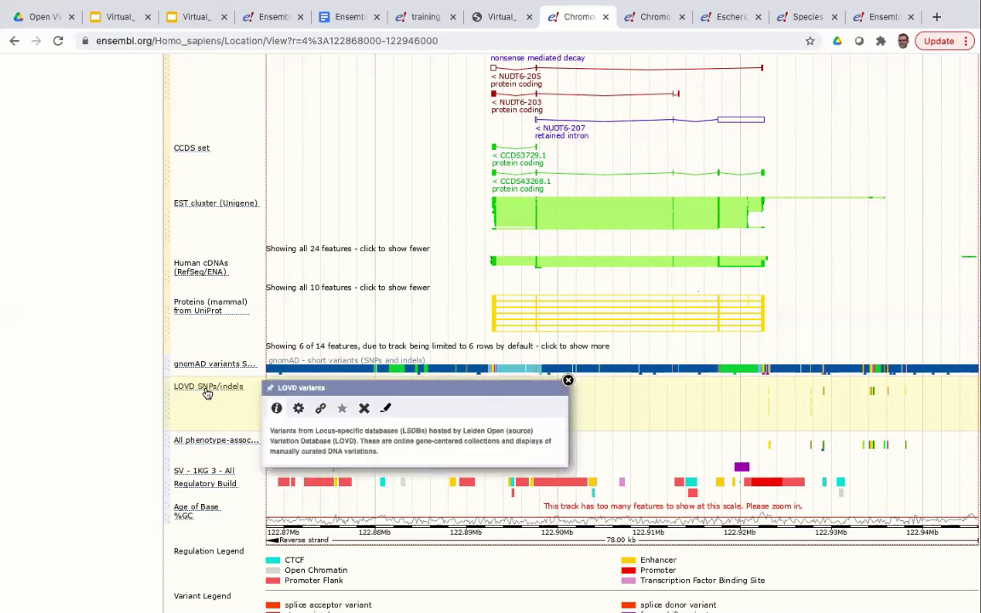
left_click(298, 409)
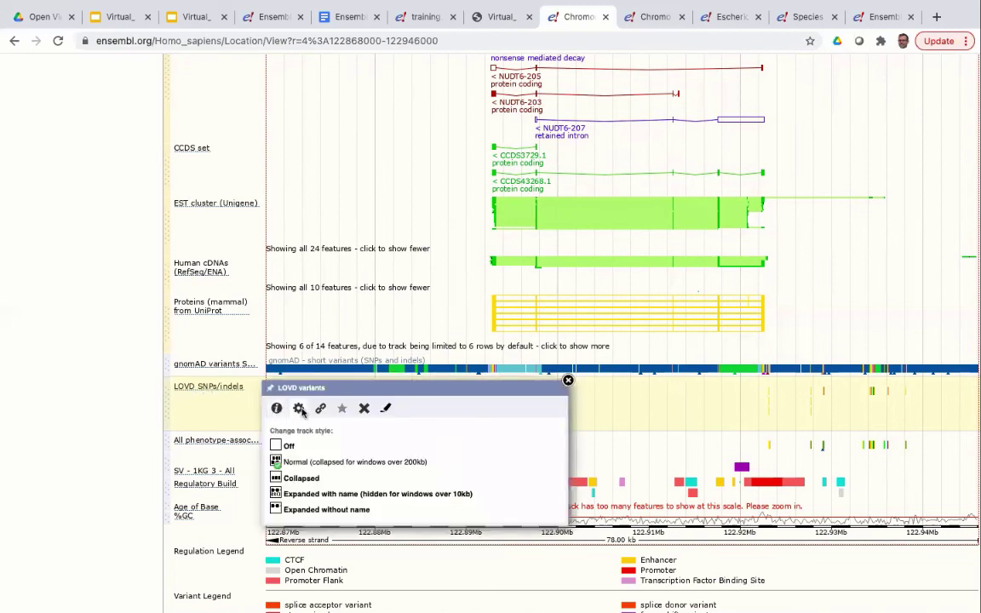
left_click(364, 411)
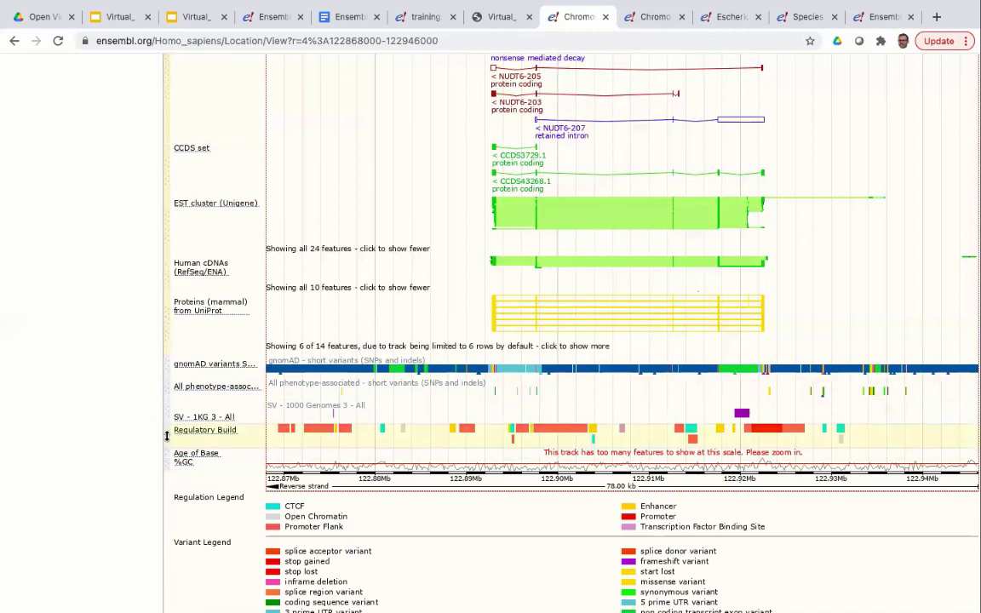
Step: Move the Regulatory Build track directly above the Contigs track, beneath the forward strand genes
left_click_drag(167, 436, 381, 248)
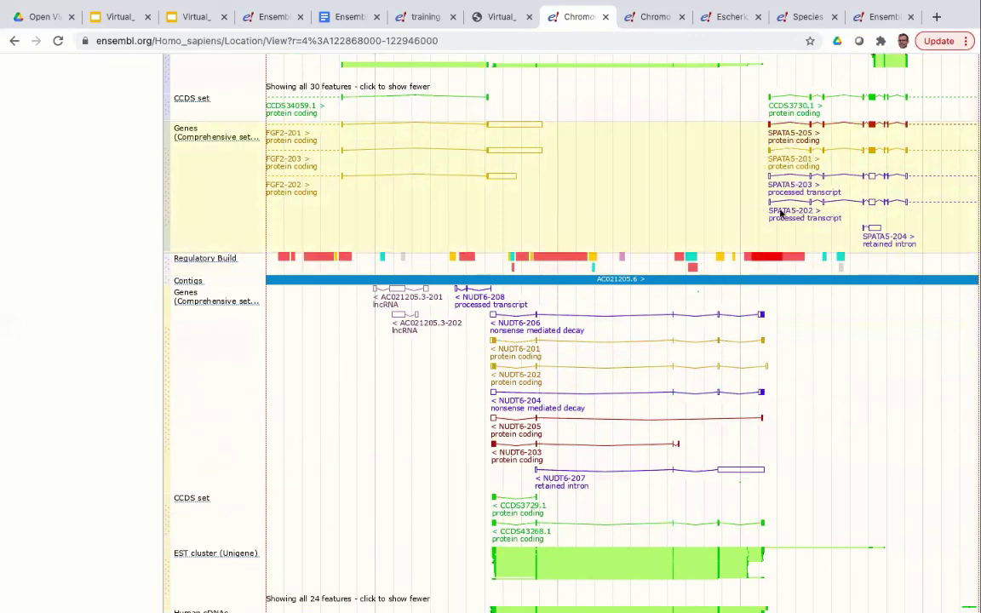
scroll(823, 385, "up", 1)
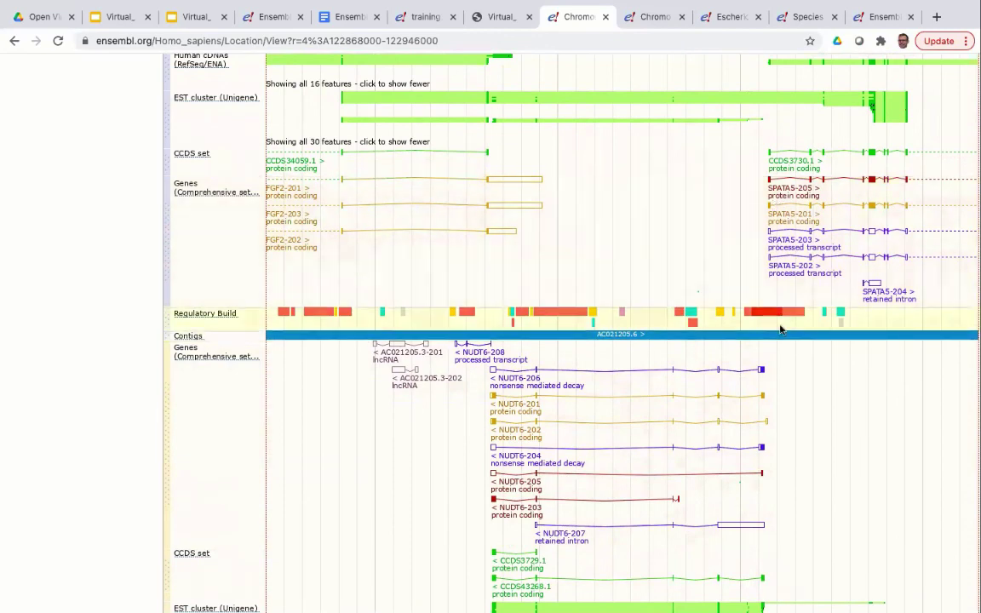
scroll(845, 450, "up", 3)
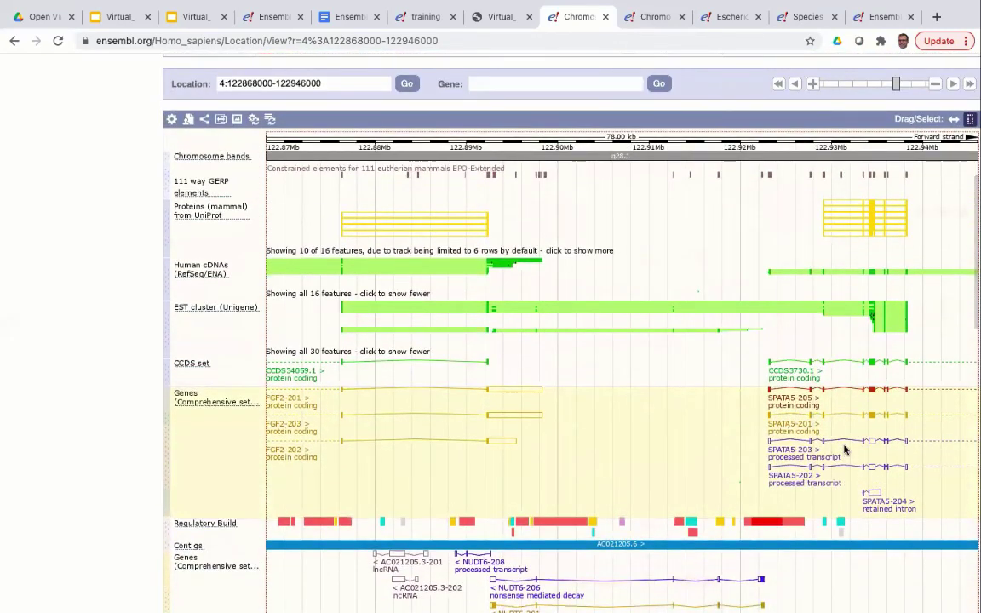
left_click(968, 121)
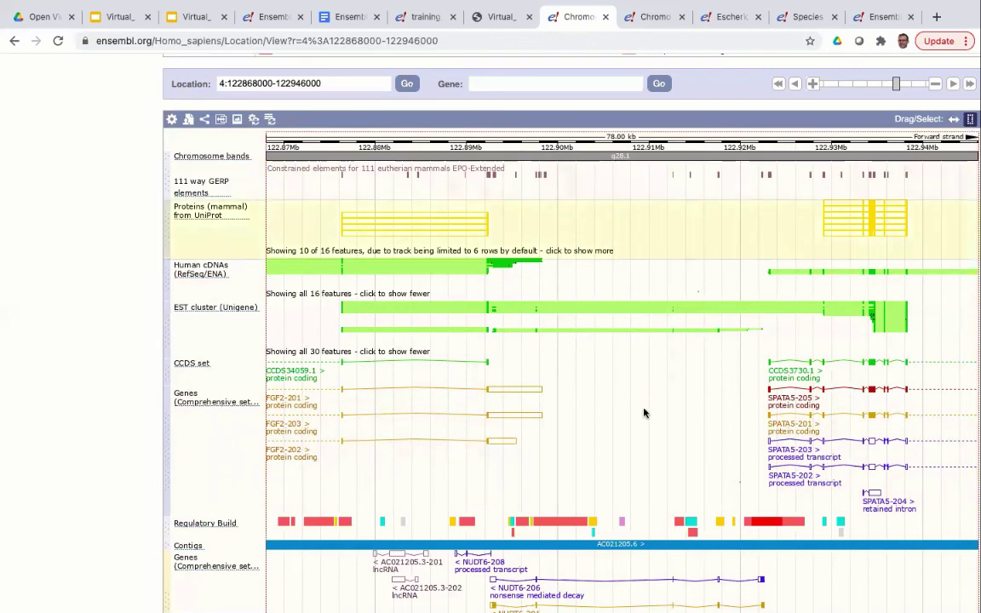
scroll(644, 410, "down", 2)
scroll(644, 412, "down", 1)
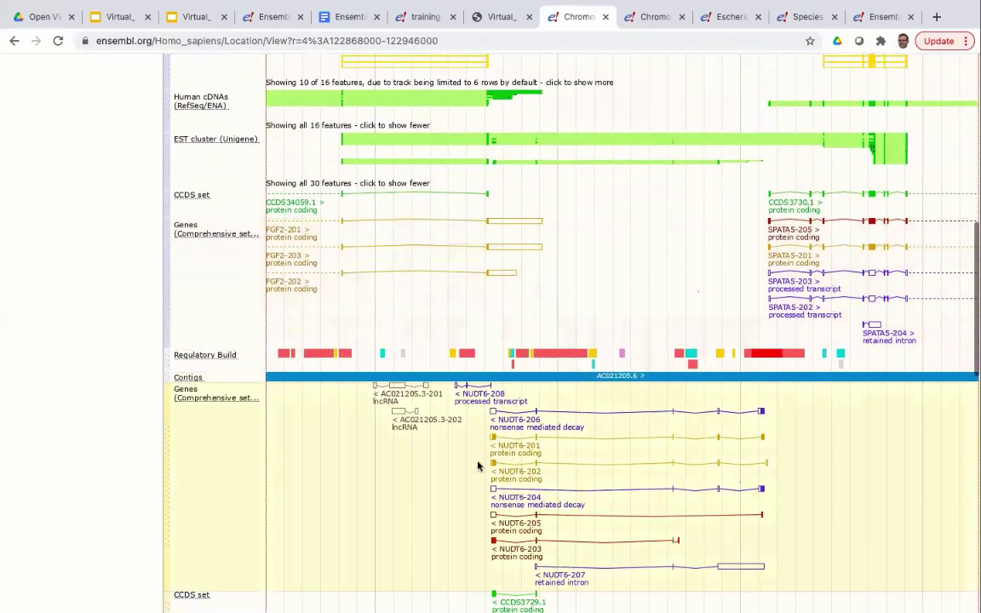
mouse_move(573, 477)
left_mouse_down()
mouse_move(774, 492)
mouse_move(569, 499)
mouse_move(509, 487)
left_mouse_up()
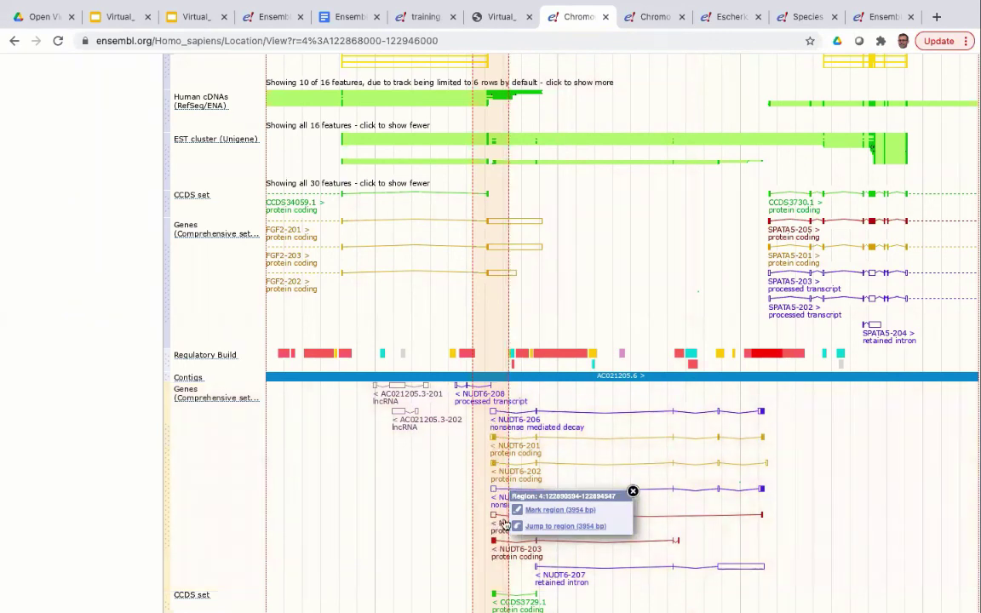
left_click(566, 527)
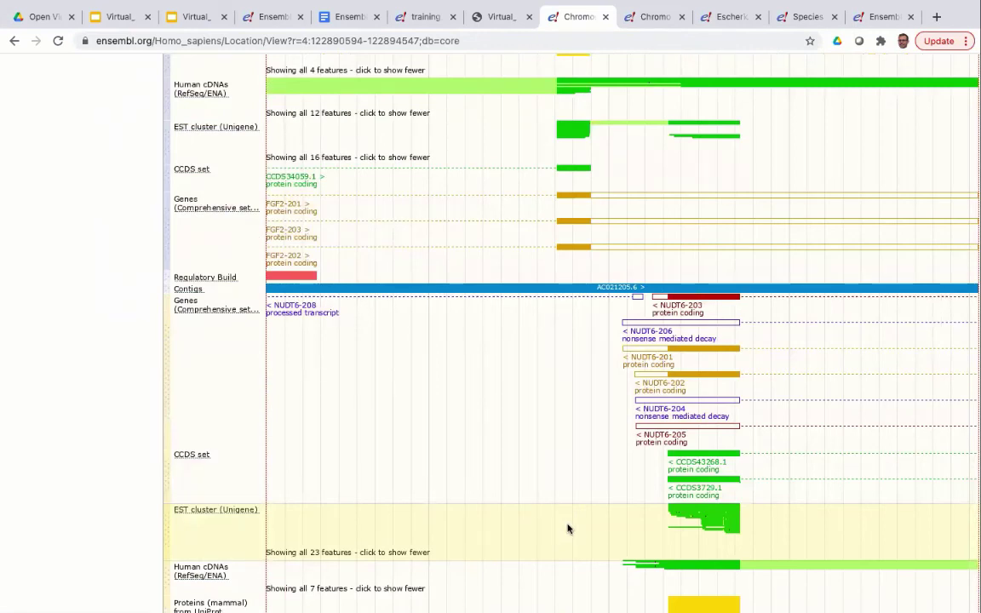
scroll(569, 528, "up", 2)
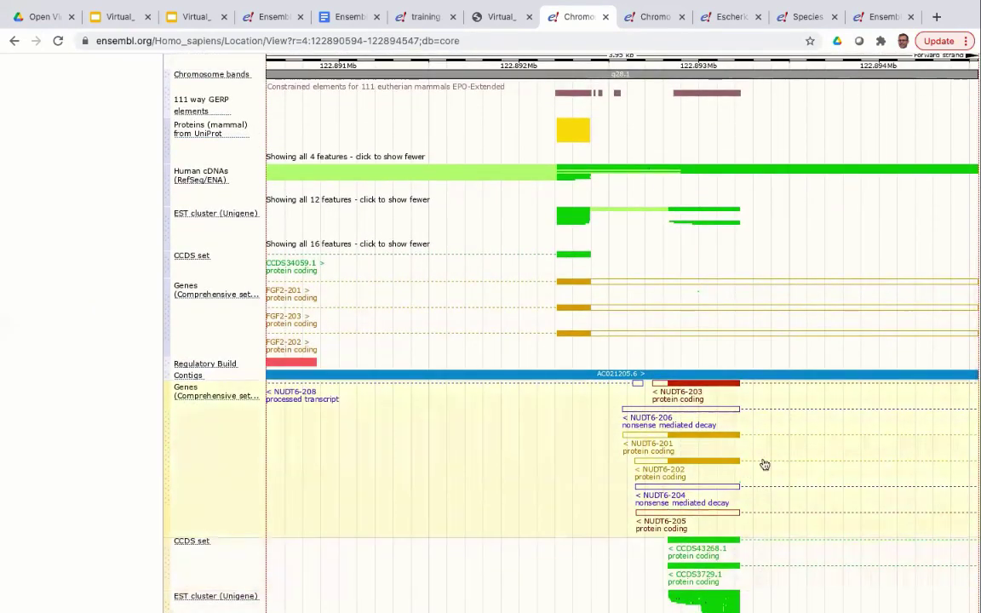
scroll(687, 528, "up", 2)
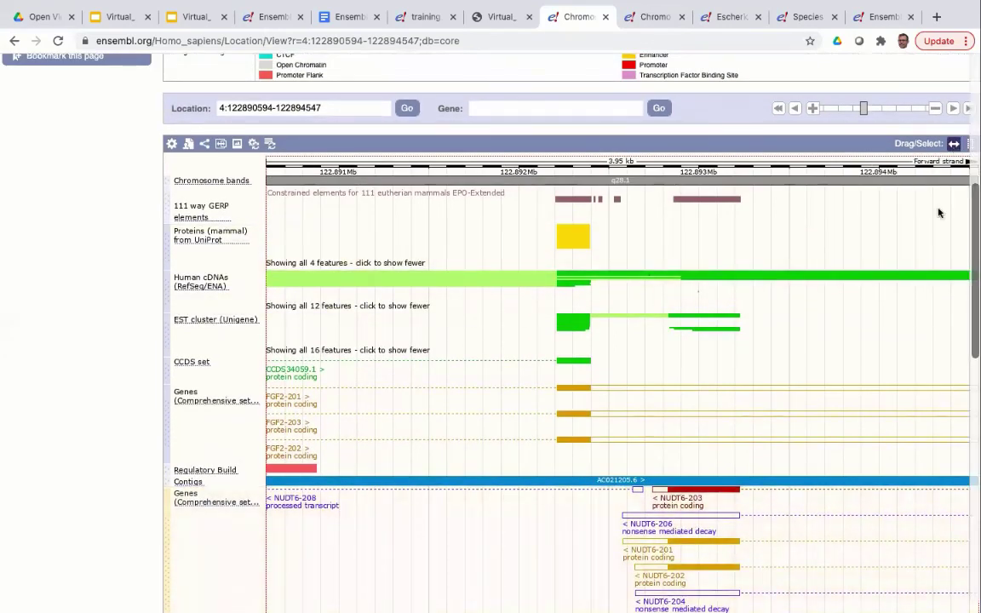
left_click_drag(769, 374, 476, 383)
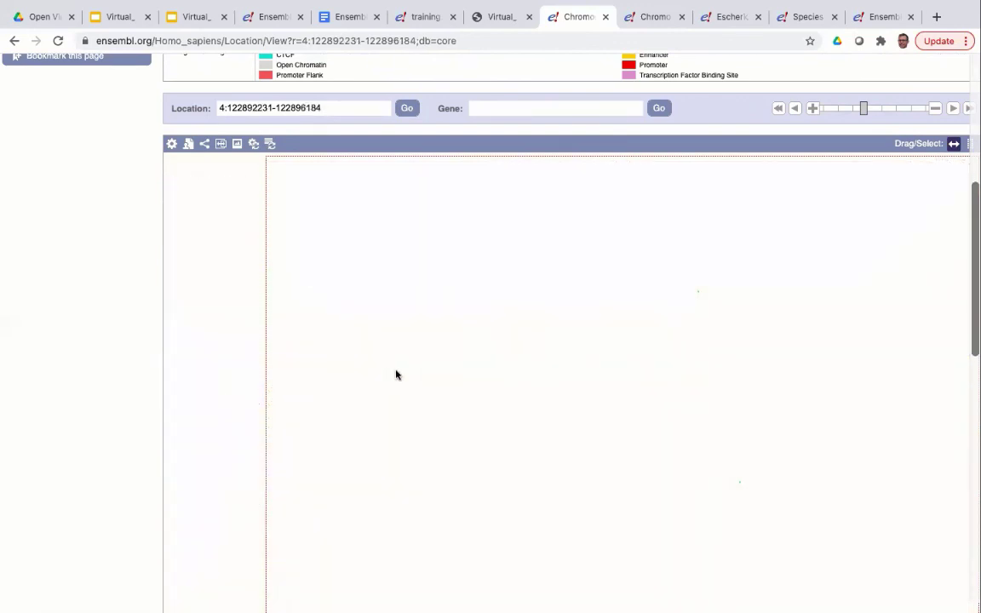
left_click_drag(674, 380, 379, 379)
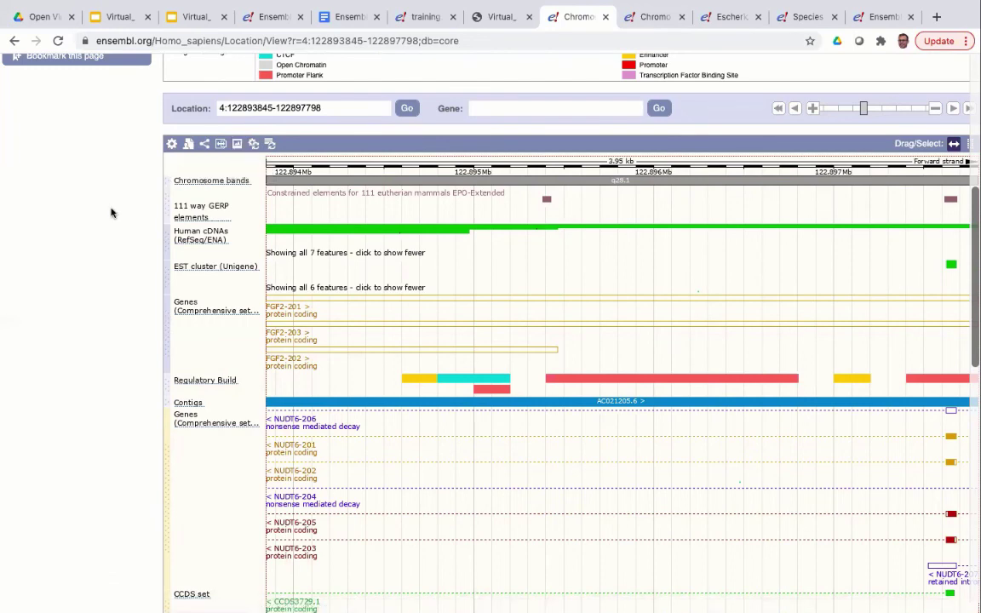
scroll(110, 212, "down", 1)
scroll(111, 213, "down", 2)
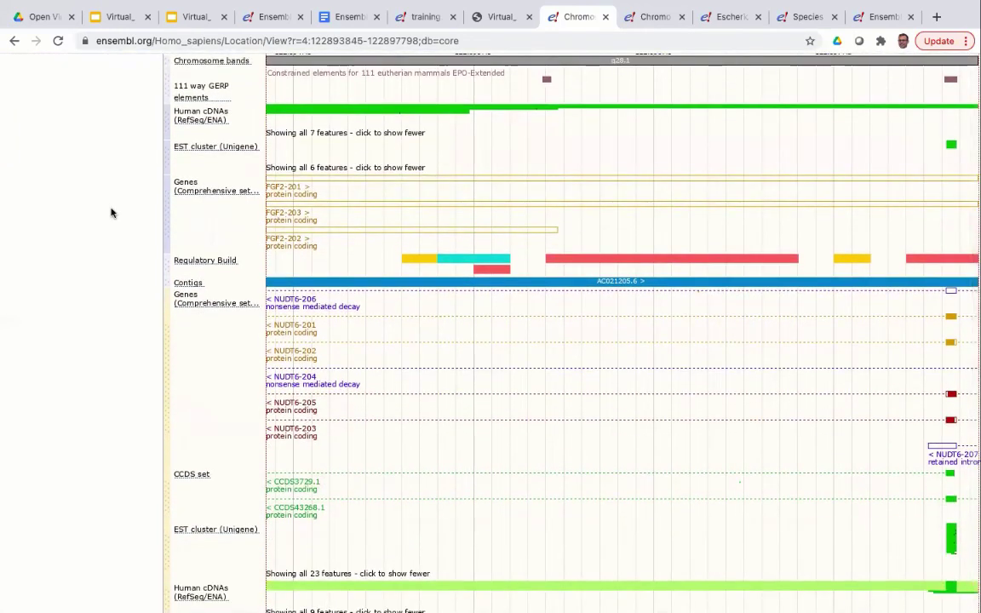
scroll(111, 213, "down", 2)
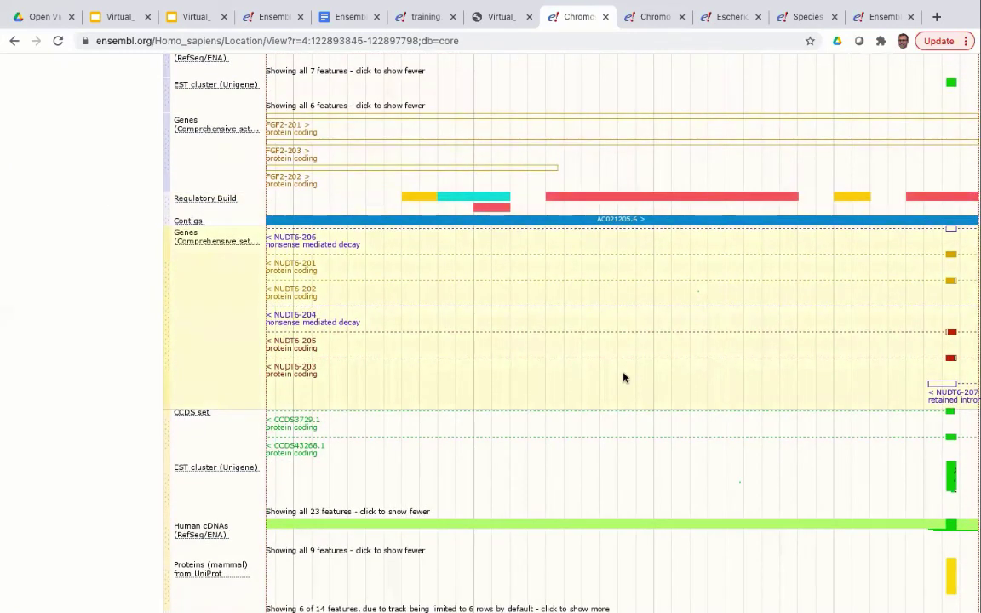
left_click(951, 284)
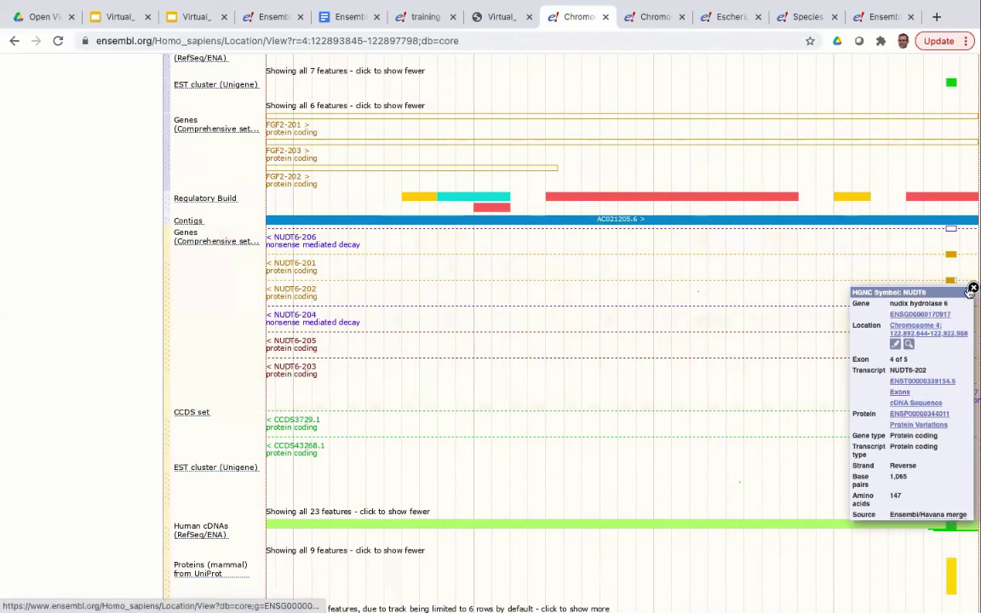
left_click(971, 290)
scroll(100, 279, "up", 10)
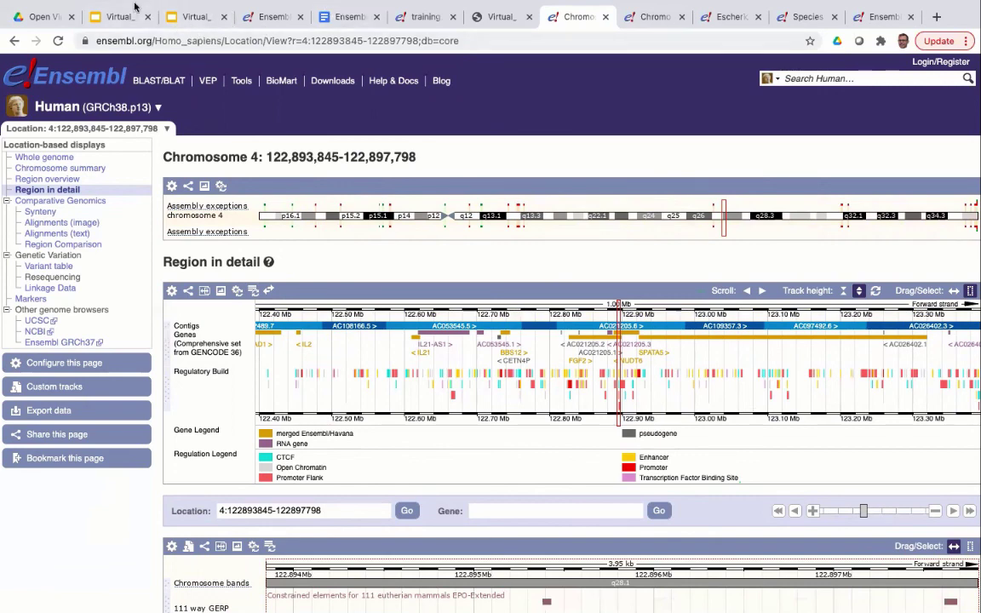
Step: Switch to the Virtual_Browser_1_Introduction presentation in Google Slides to view the Hands on slide for the region exercises
mouse_move(133, 7)
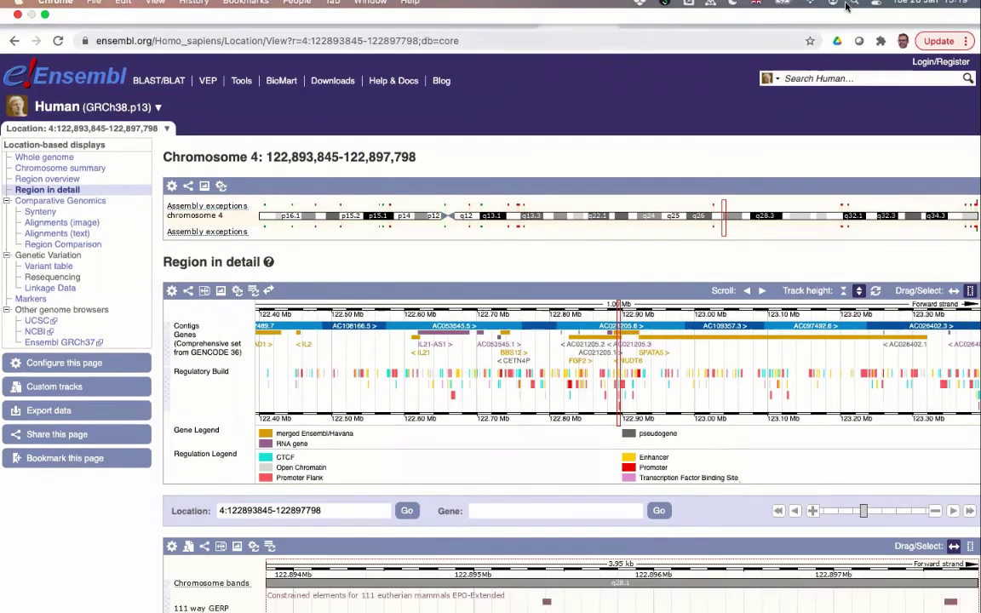
mouse_move(93, 7)
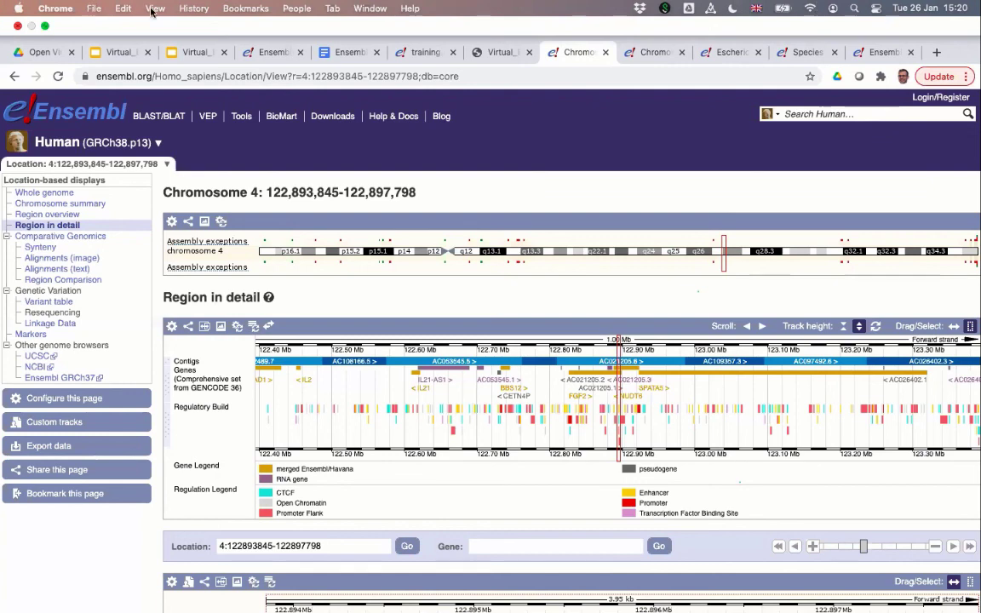
left_click(118, 51)
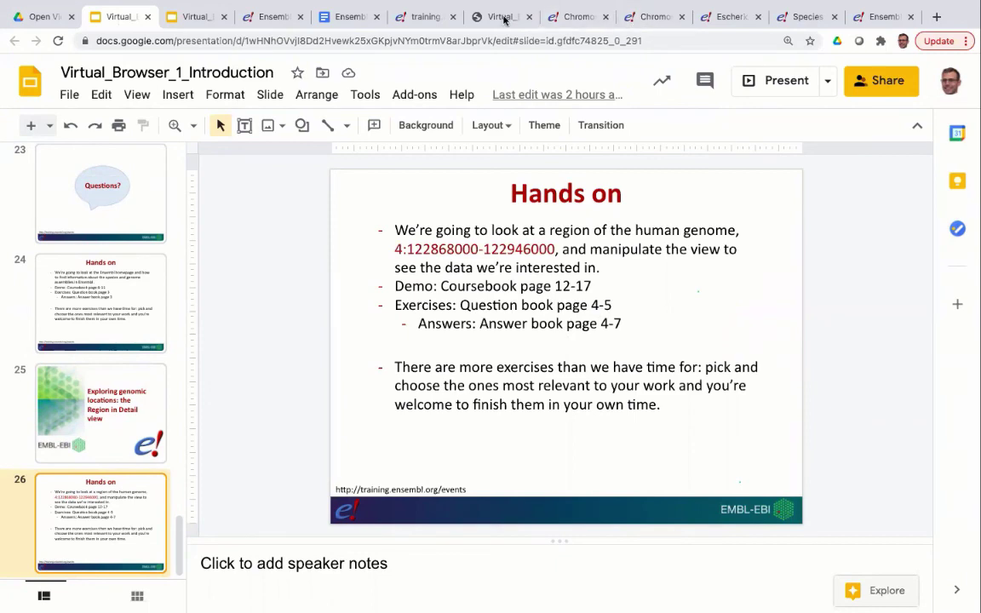
Step: Switch to the Virtual_Browser_Ensembl_Questionbook PDF and review the Region in Detail exercises RD1 to RD5
mouse_move(839, 4)
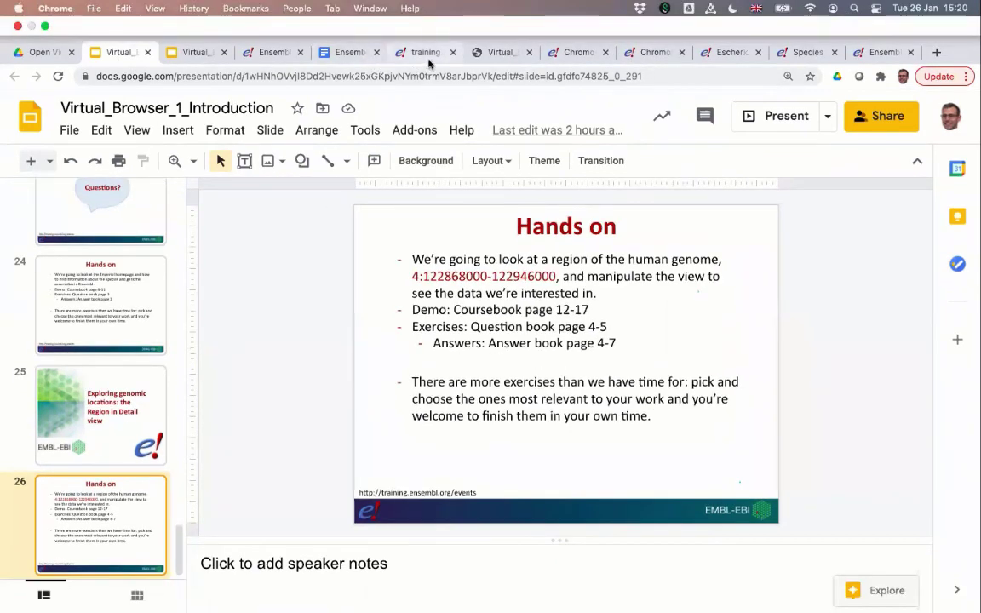
left_click(492, 52)
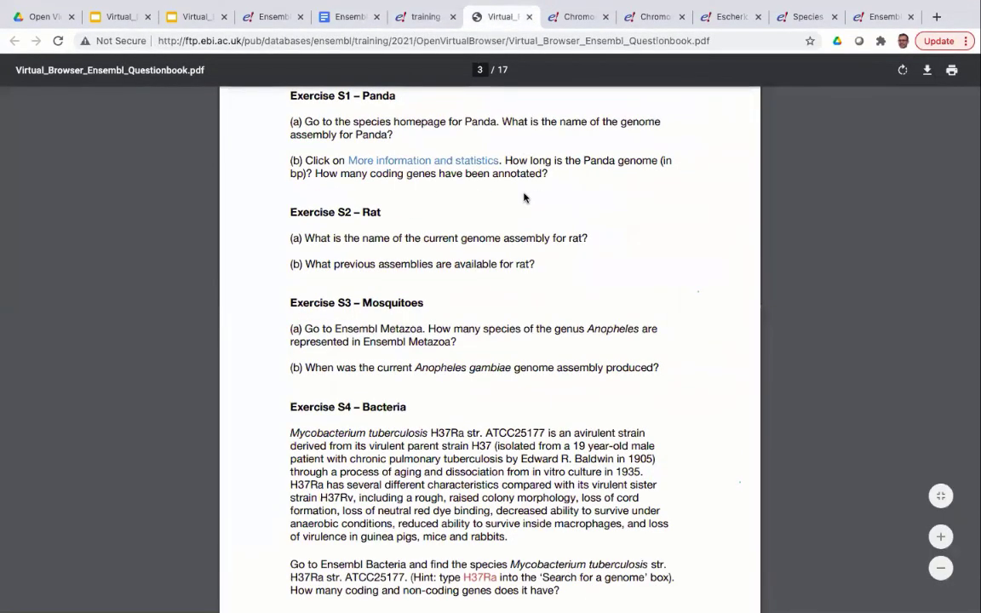
scroll(524, 196, "down", 10)
scroll(524, 198, "down", 5)
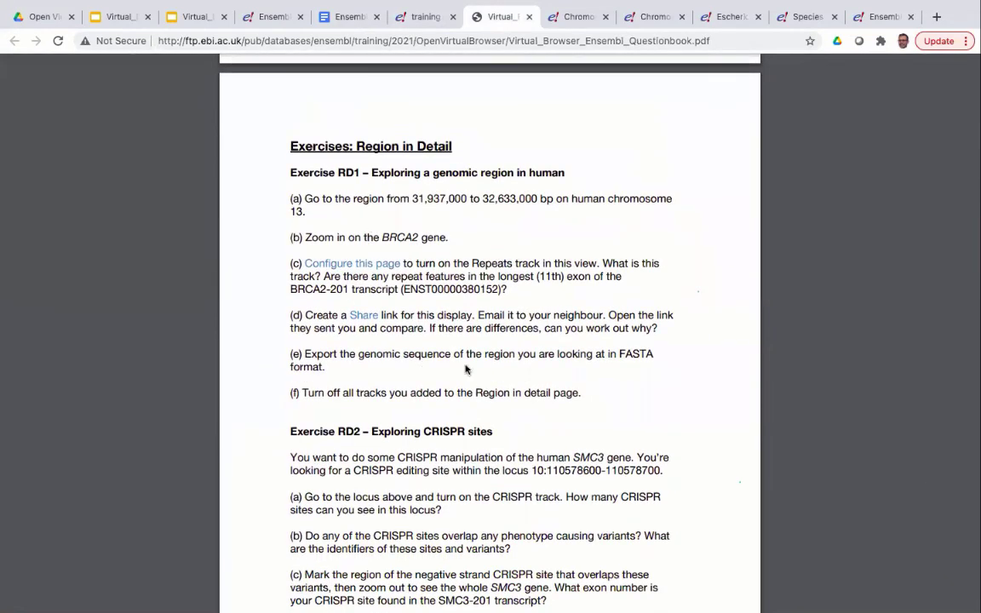
scroll(481, 351, "down", 3)
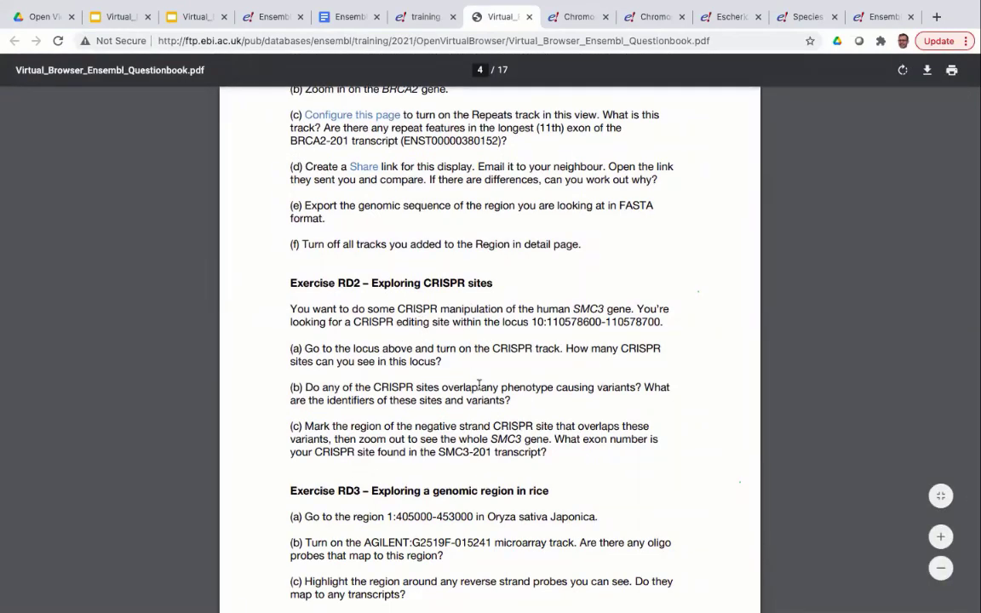
scroll(480, 385, "down", 4)
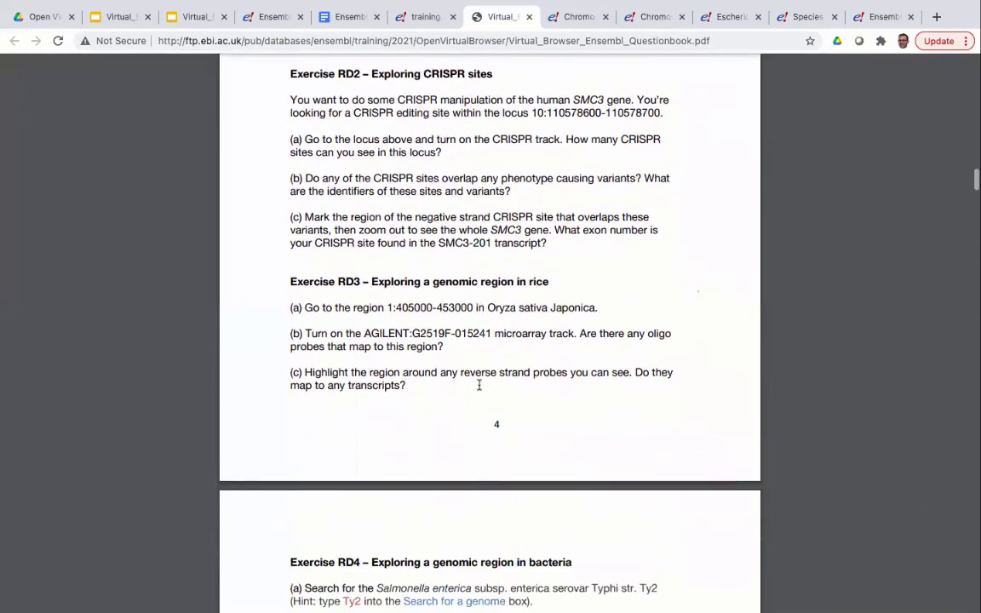
scroll(479, 385, "down", 3)
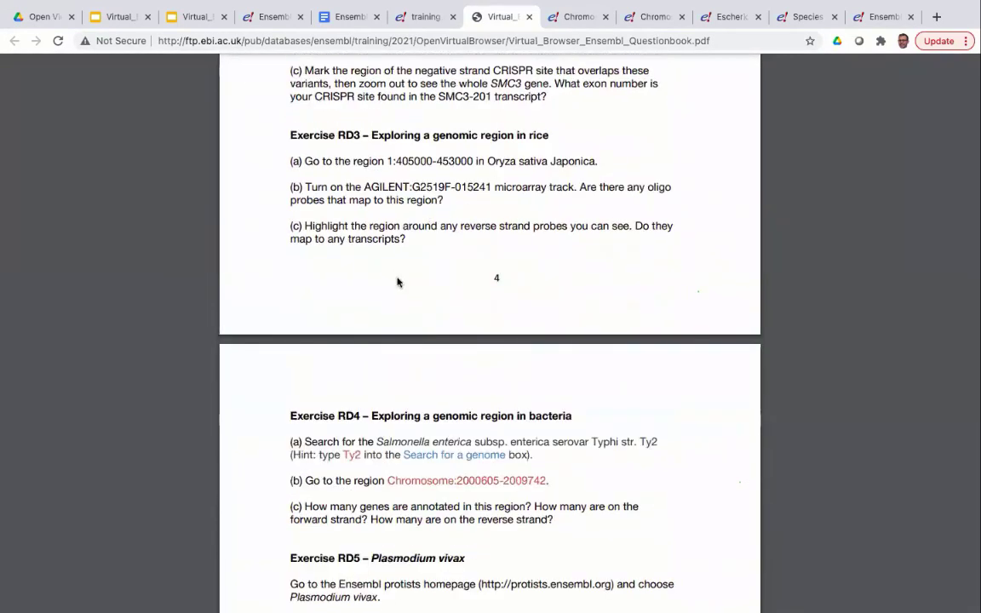
scroll(397, 282, "down", 5)
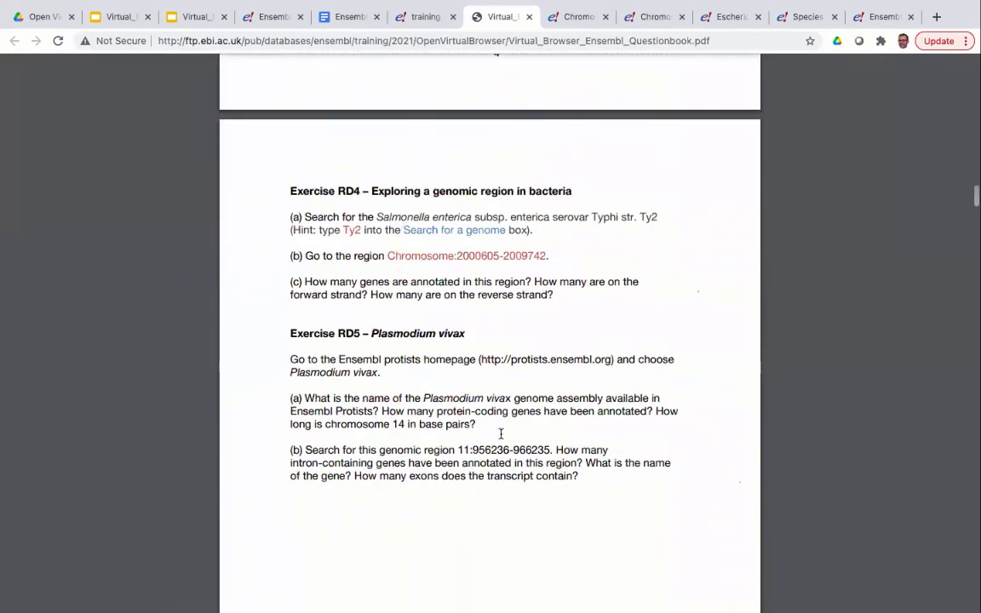
scroll(371, 397, "up", 6)
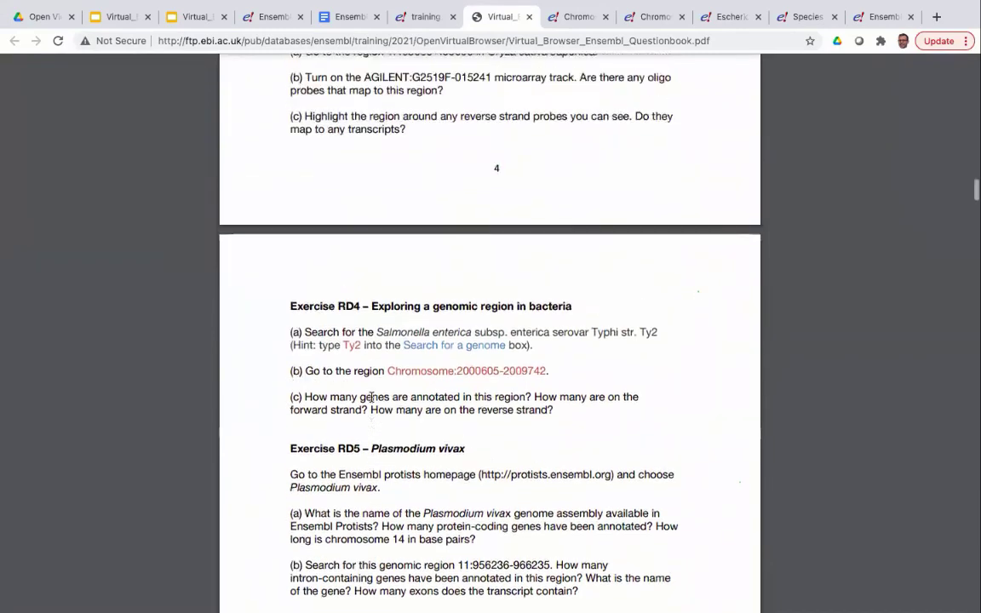
scroll(371, 397, "up", 5)
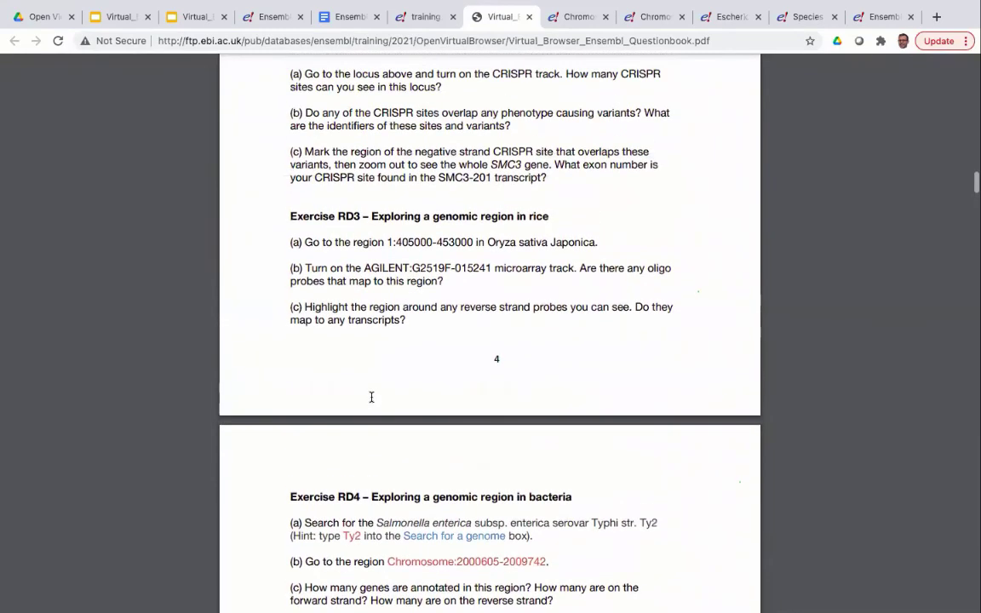
scroll(371, 398, "up", 2)
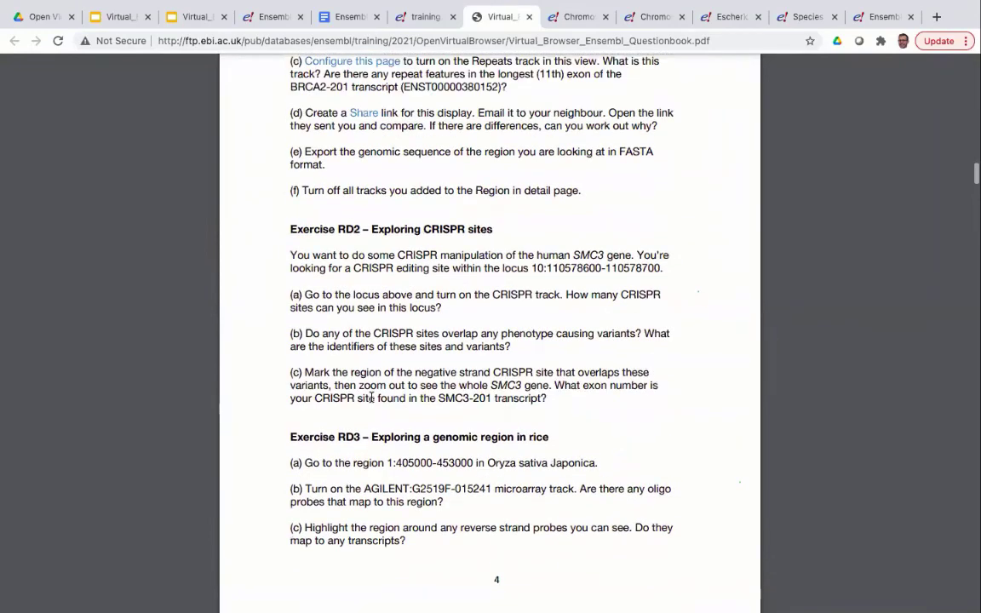